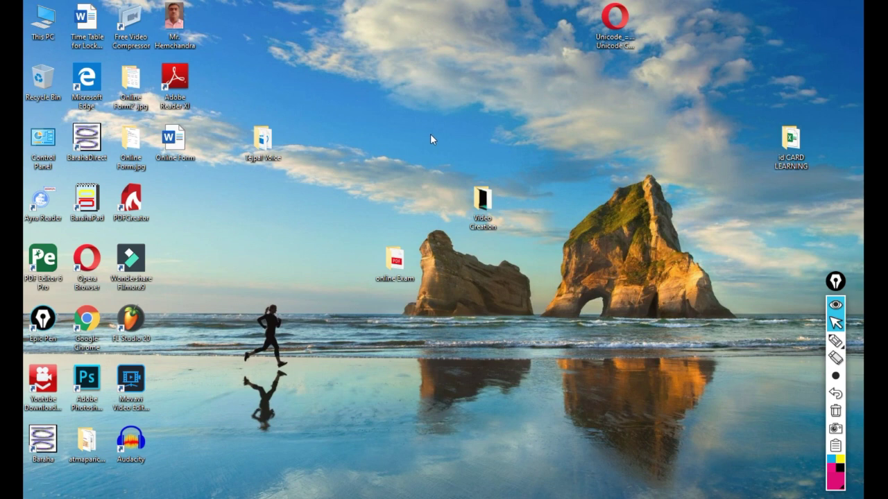
# - Refresh the desktop four times from its right-click menu, then switch to Google Chrome
pyautogui.rightClick(429, 137)
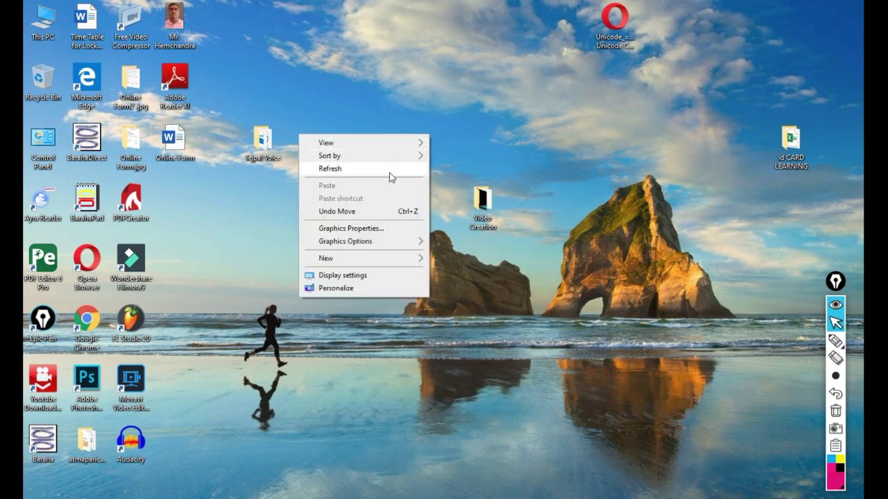
pyautogui.click(390, 170)
pyautogui.rightClick(425, 135)
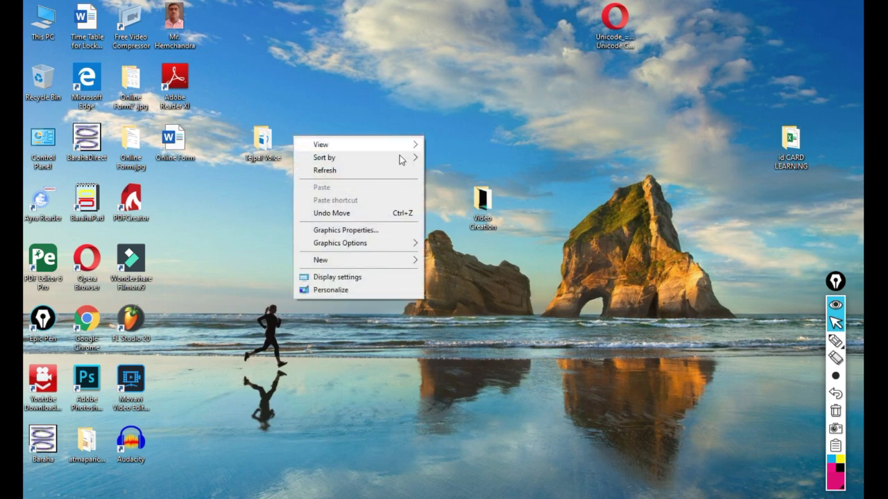
pyautogui.click(384, 174)
pyautogui.rightClick(397, 144)
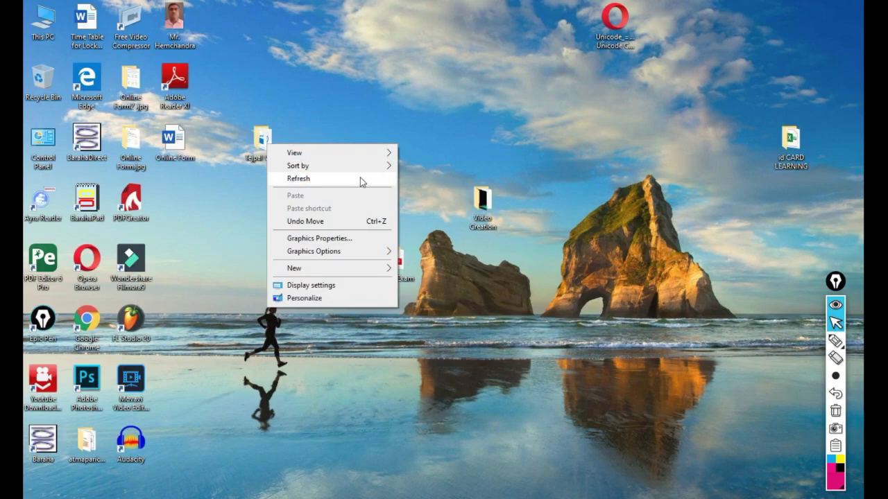
pyautogui.click(359, 178)
pyautogui.rightClick(373, 144)
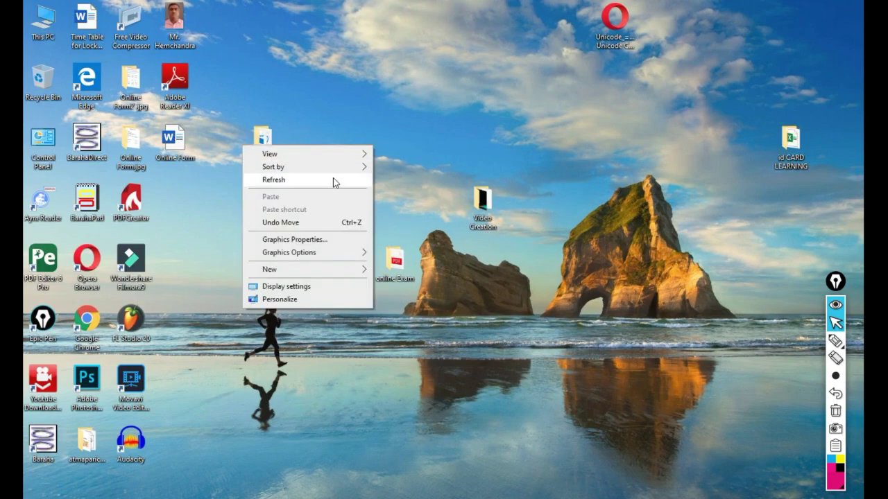
pyautogui.click(333, 178)
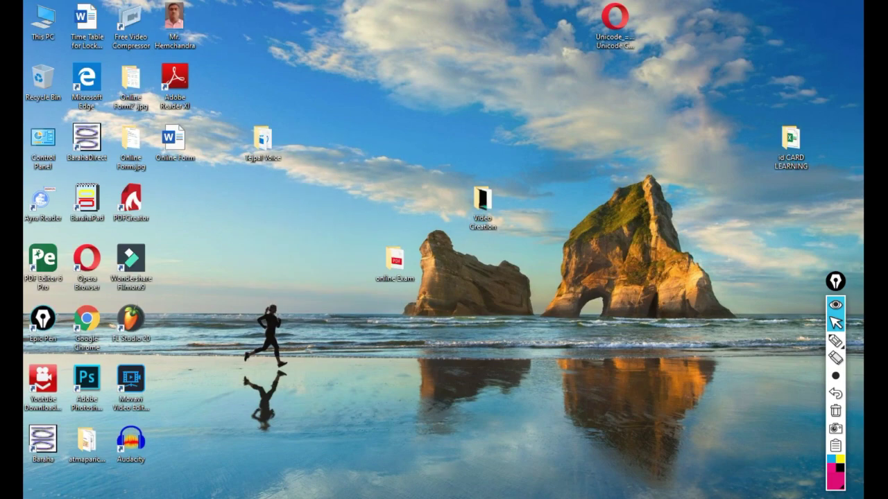
pyautogui.hotkey('alt', 'Tab')
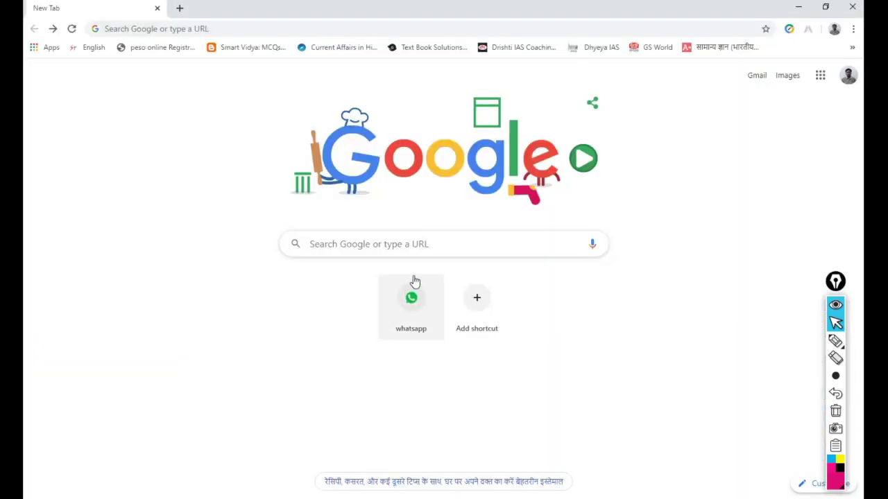
# - Search the web for 'google forms' from the new tab
pyautogui.click(457, 249)
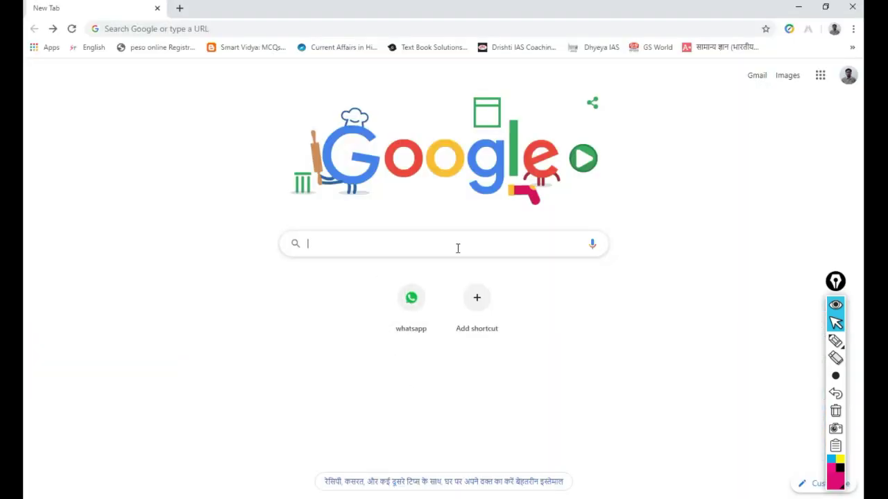
pyautogui.write('goo')
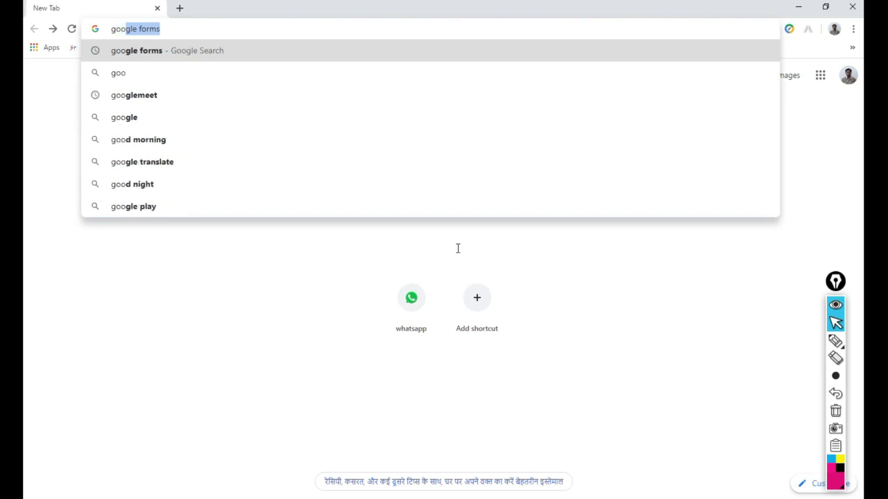
pyautogui.write('gle f')
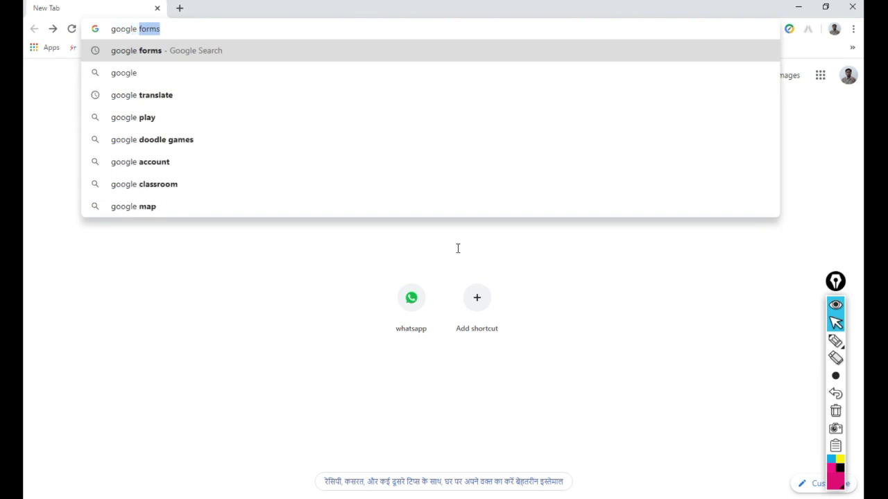
pyautogui.write('orms')
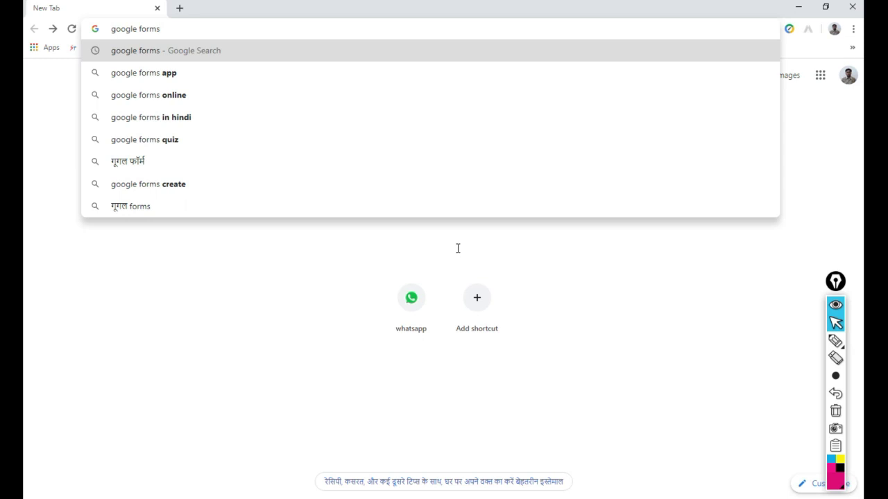
pyautogui.press('Return')
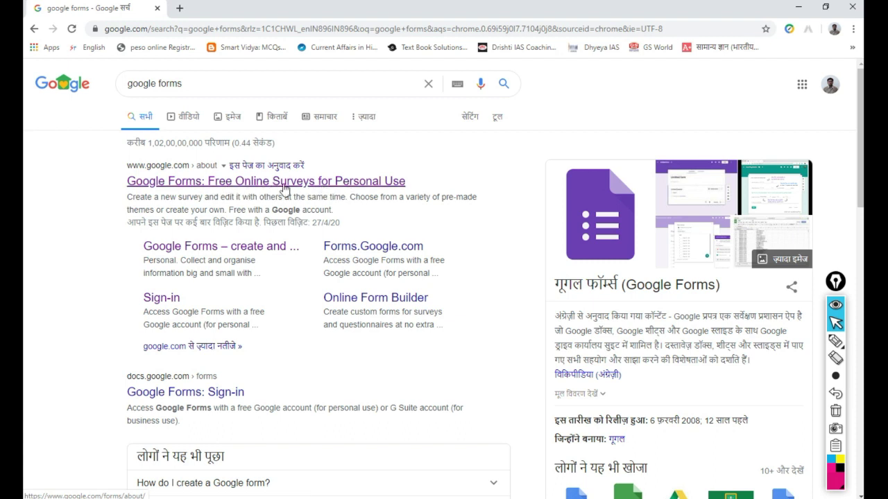
# - Open the 'Google Forms: Free Online Surveys for Personal Use' search result
pyautogui.click(159, 182)
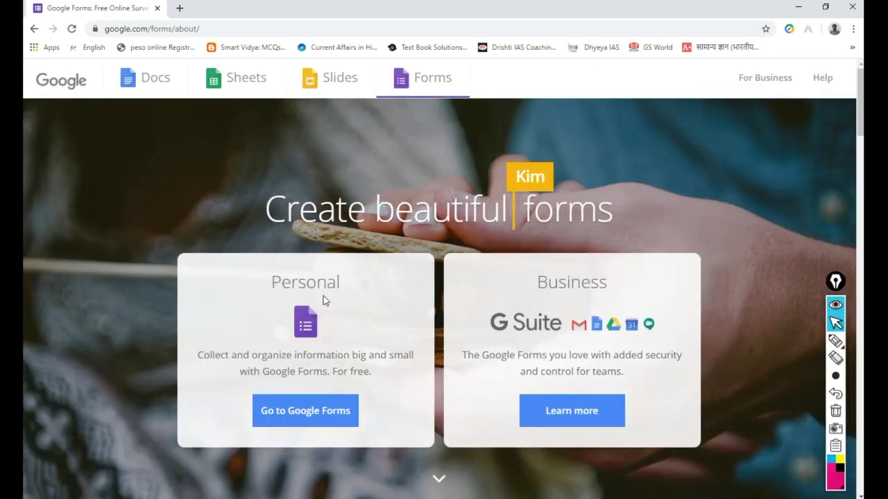
pyautogui.click(836, 343)
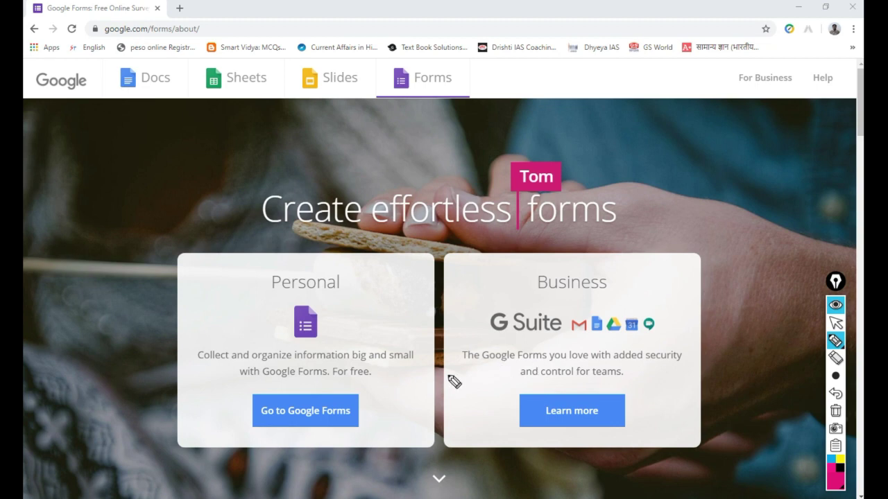
pyautogui.moveTo(351, 303); pyautogui.dragTo(452, 297)
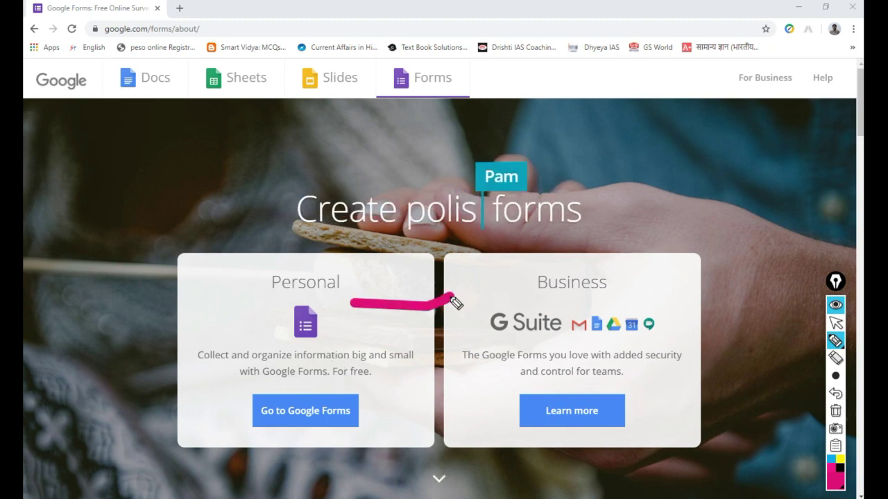
pyautogui.moveTo(614, 271)
pyautogui.mouseDown()
pyautogui.moveTo(520, 404)
pyautogui.moveTo(678, 331)
pyautogui.moveTo(566, 277)
pyautogui.mouseUp()
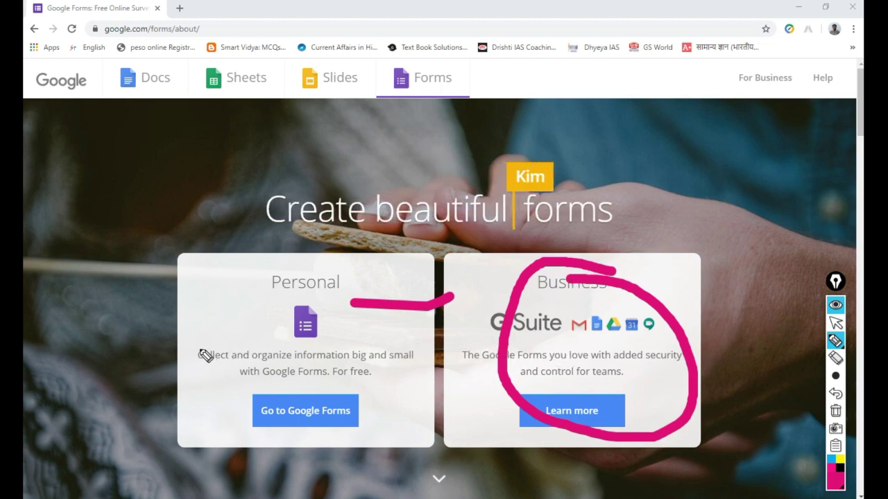
pyautogui.moveTo(193, 331); pyautogui.dragTo(193, 340)
pyautogui.moveTo(198, 370); pyautogui.dragTo(326, 287)
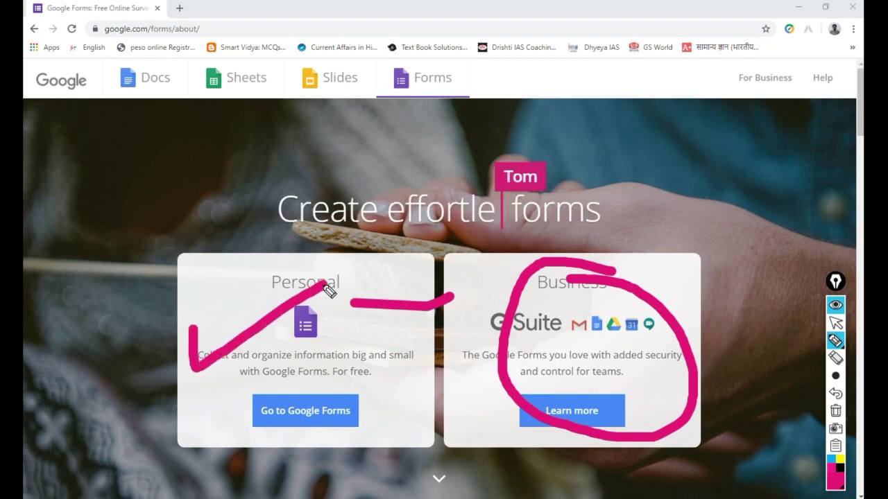
pyautogui.moveTo(604, 307); pyautogui.dragTo(589, 391)
pyautogui.moveTo(568, 314); pyautogui.dragTo(658, 450)
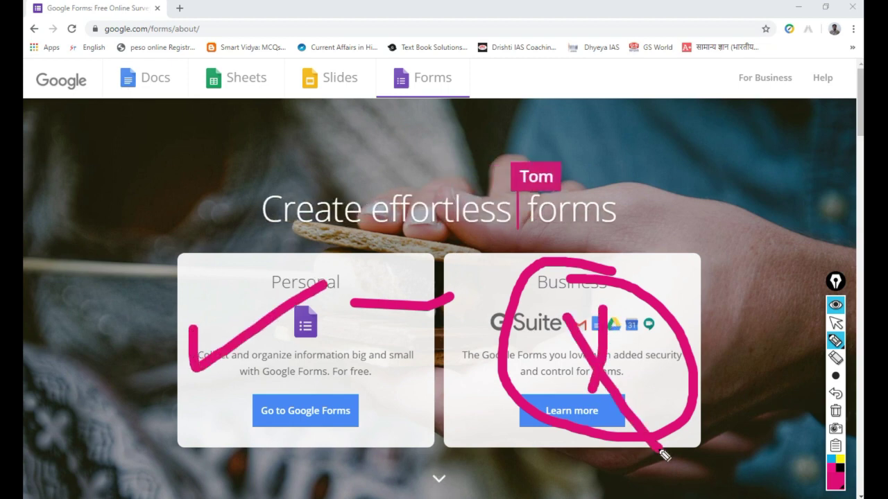
pyautogui.click(836, 410)
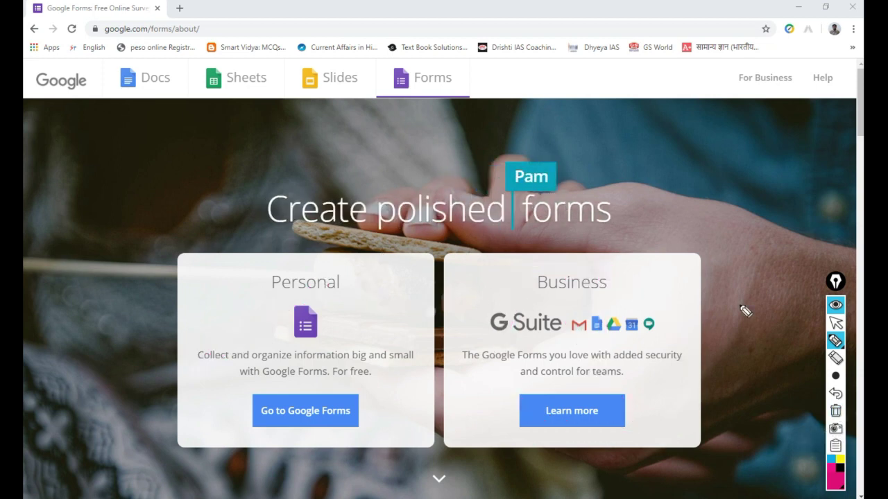
pyautogui.click(835, 324)
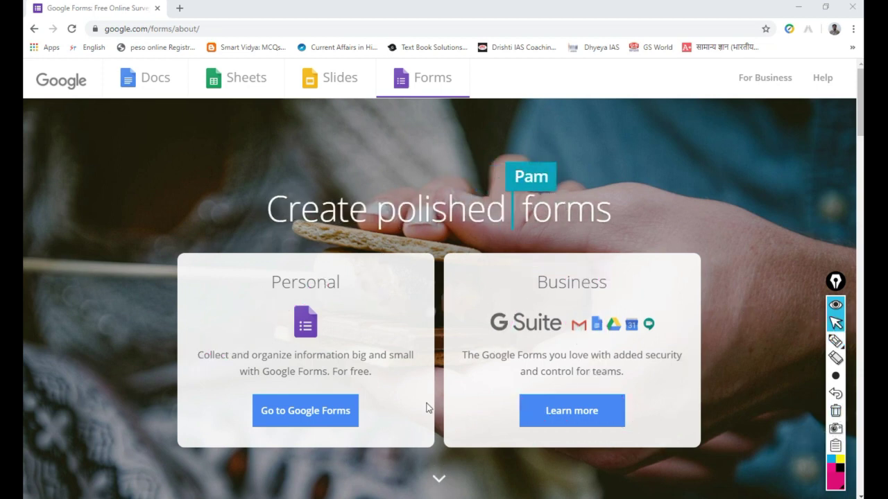
# - Go to Google Forms and start a new form from the Blank template
pyautogui.click(303, 416)
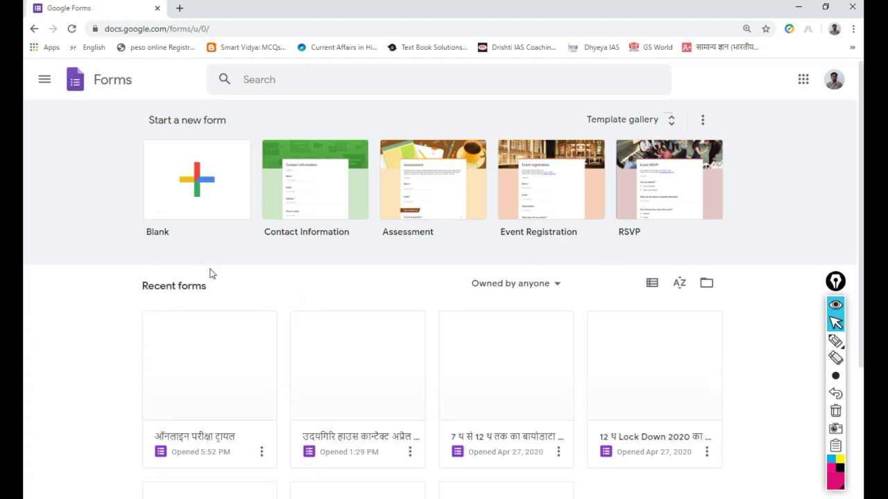
pyautogui.click(226, 196)
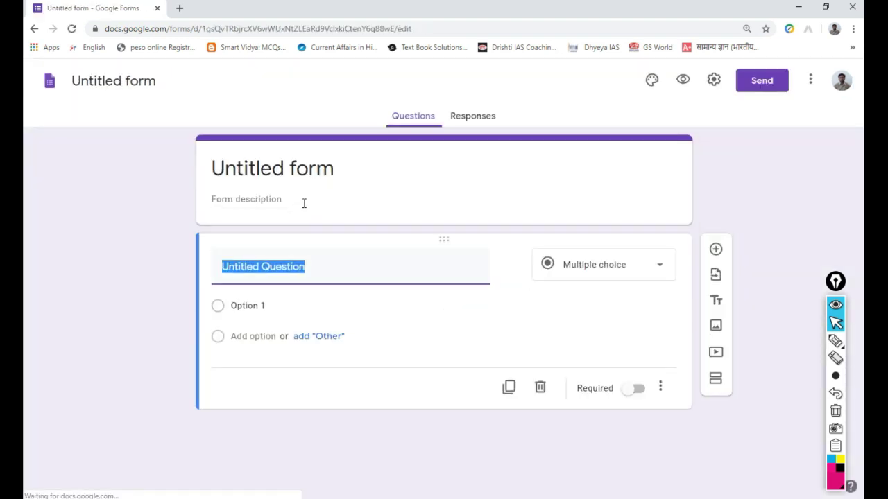
# - Enter 'JNV Churhat On Line Exam' as the form title
pyautogui.click(350, 176)
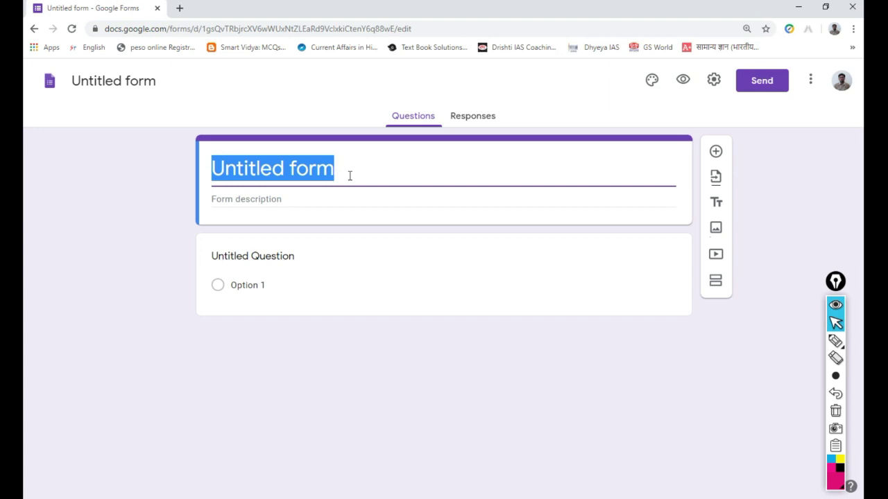
pyautogui.write('JNV ')
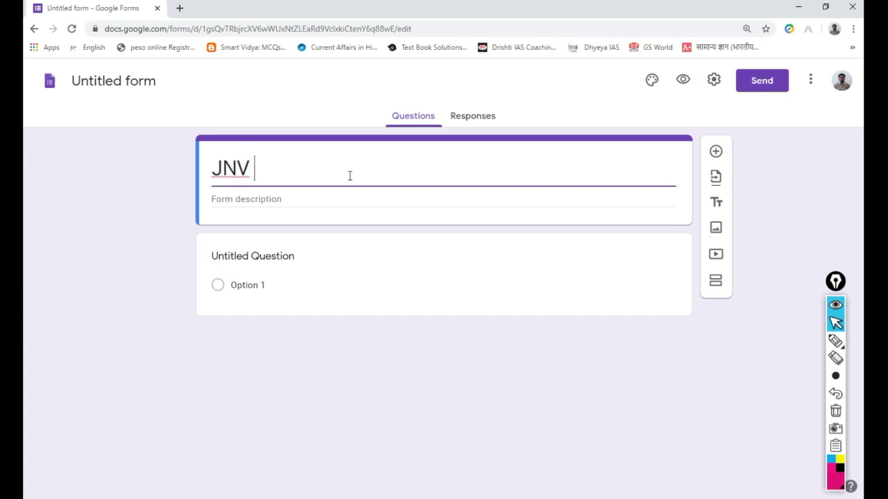
pyautogui.write('Chur')
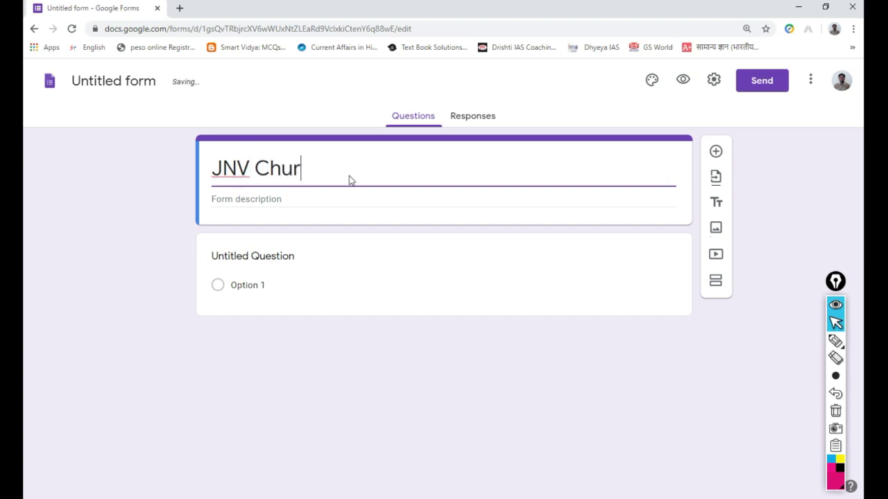
pyautogui.write('hat')
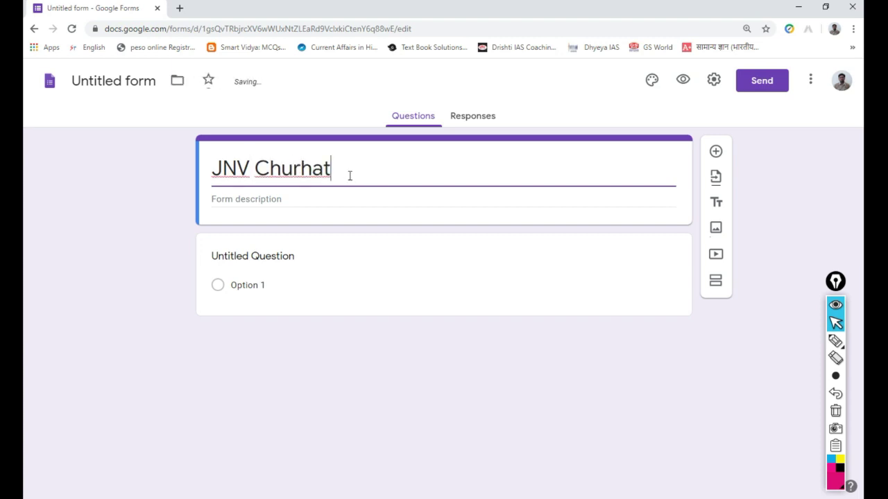
pyautogui.write(' On Line')
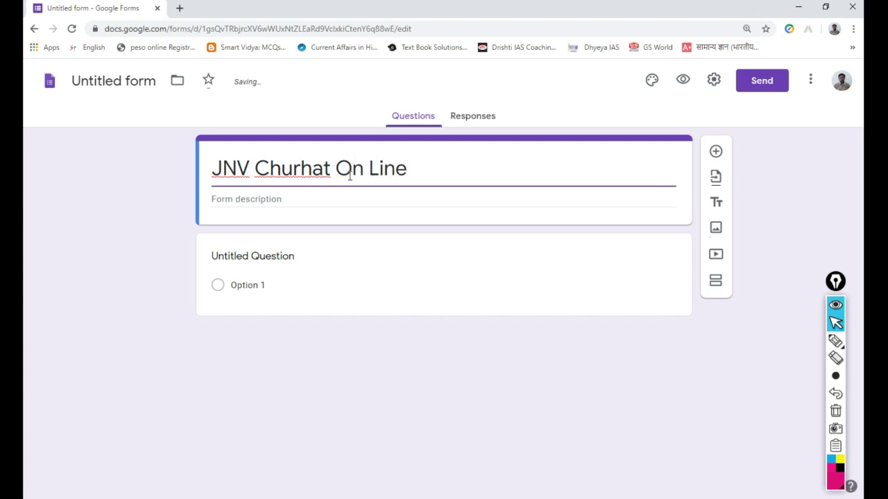
pyautogui.write(' Exam')
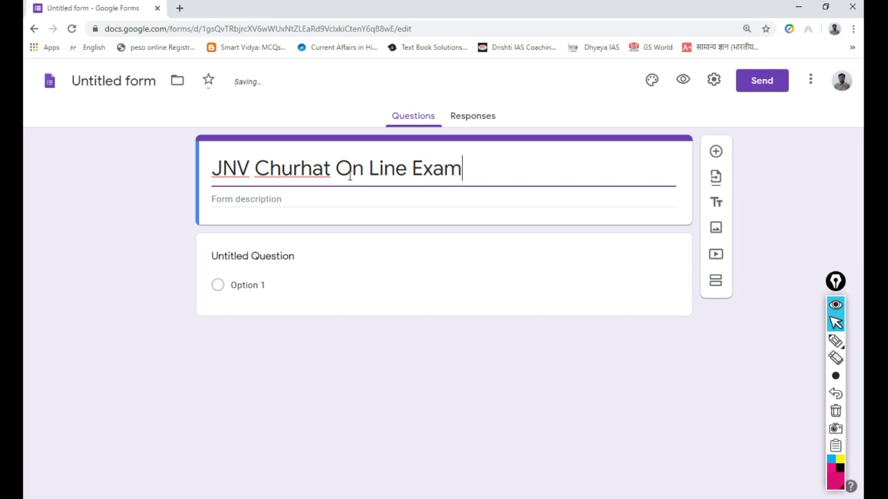
pyautogui.click(267, 206)
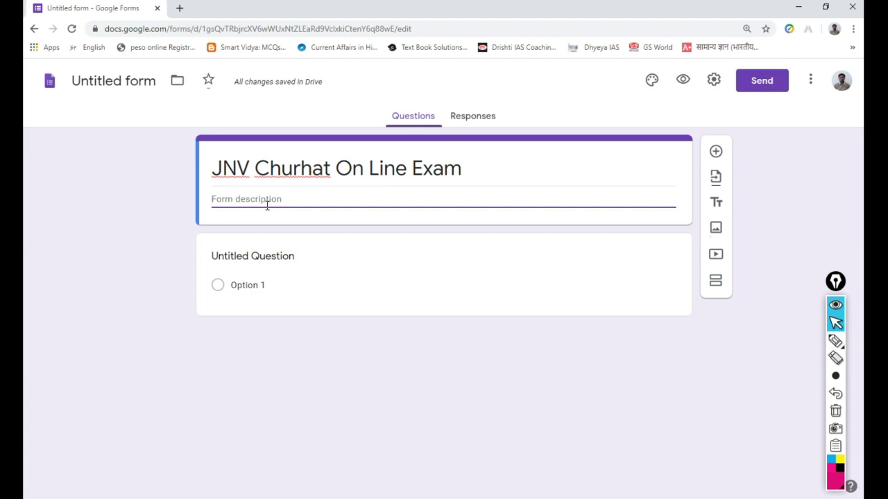
# - Write 'आयोजक :' followed by the organiser's name in Hindi as the form description
pyautogui.write('ayojak ')
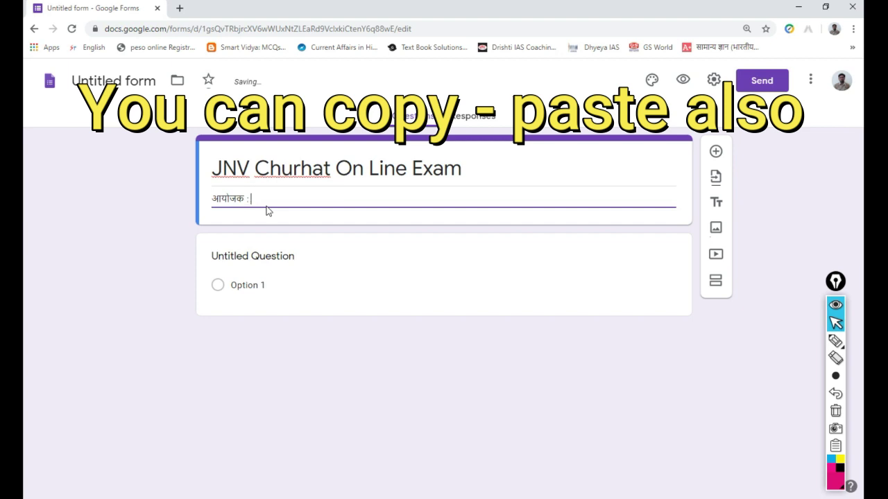
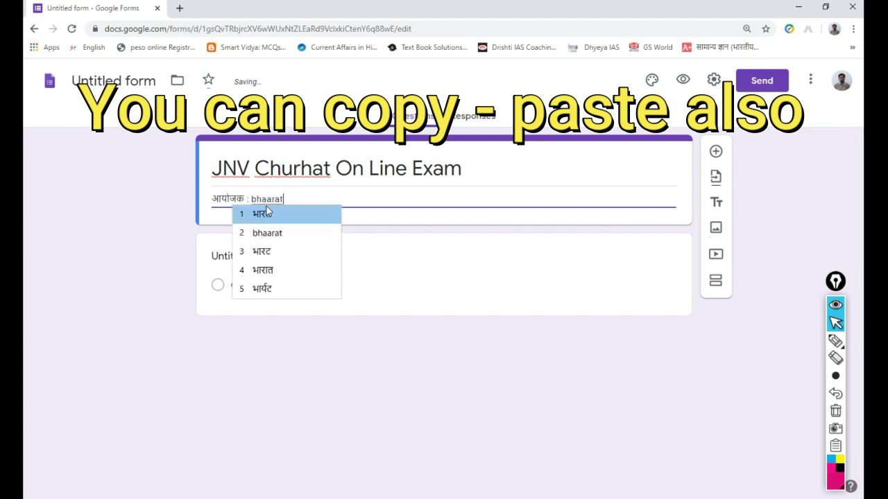
pyautogui.click(267, 214)
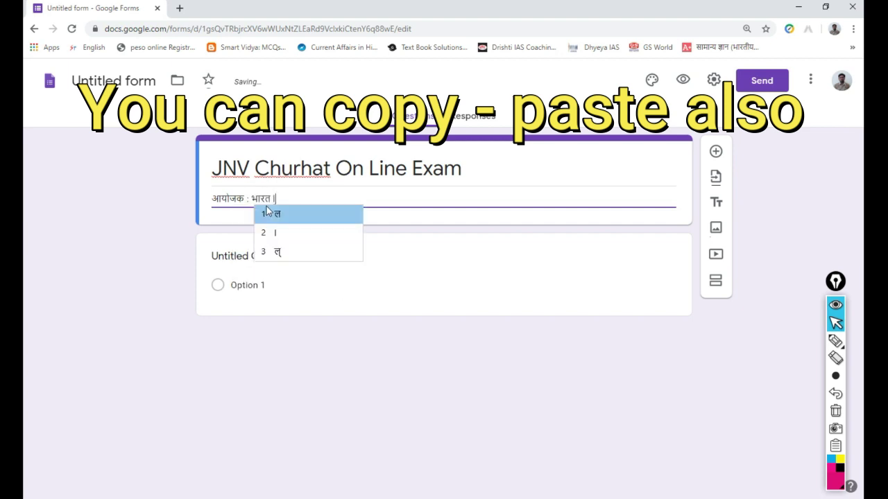
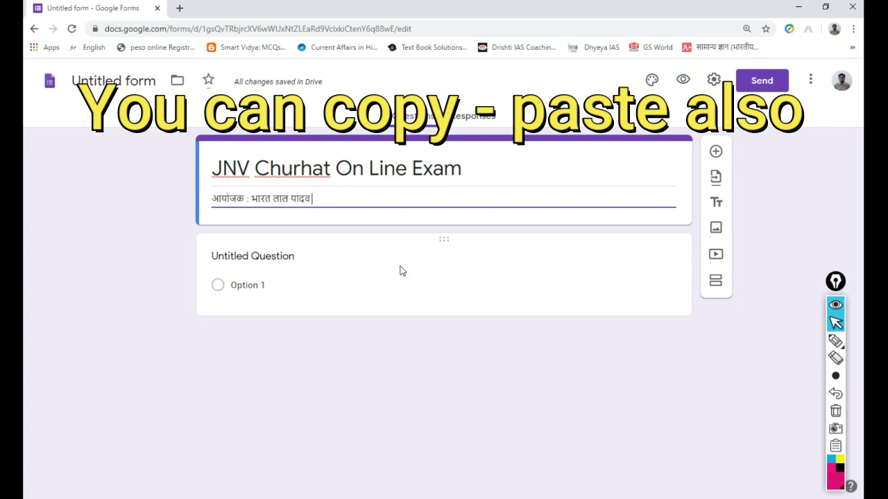
pyautogui.click(285, 263)
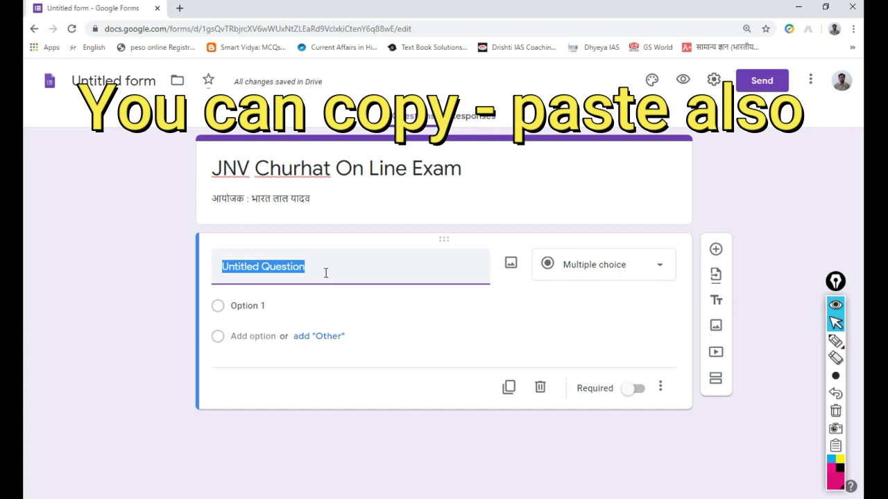
# - Title the first question 'नाम', set it to Short answer, and mark it Required
pyautogui.write('naam')
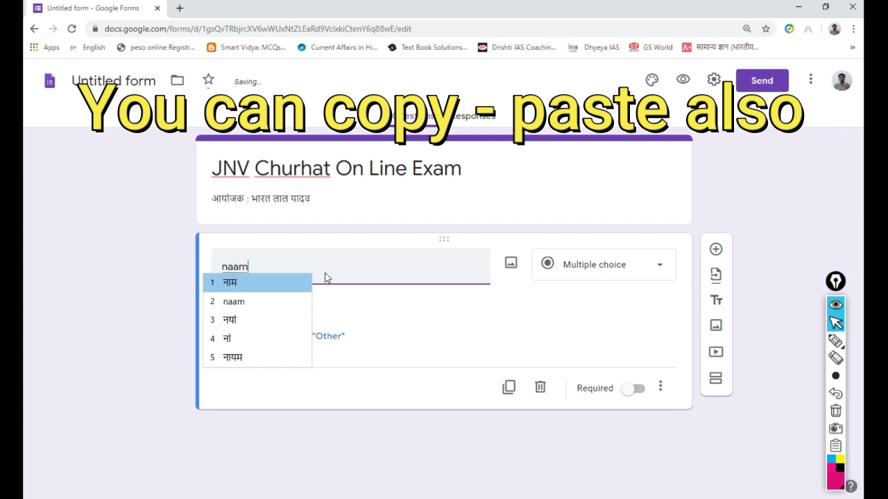
pyautogui.press('space')
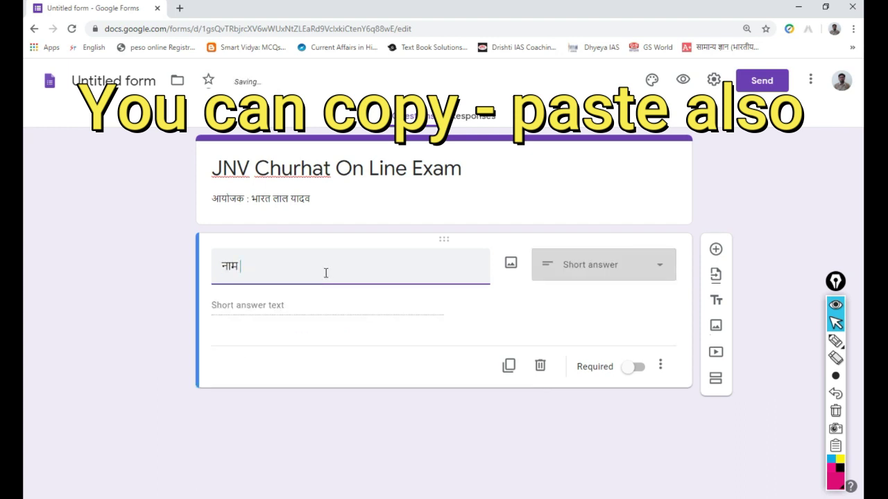
pyautogui.click(660, 271)
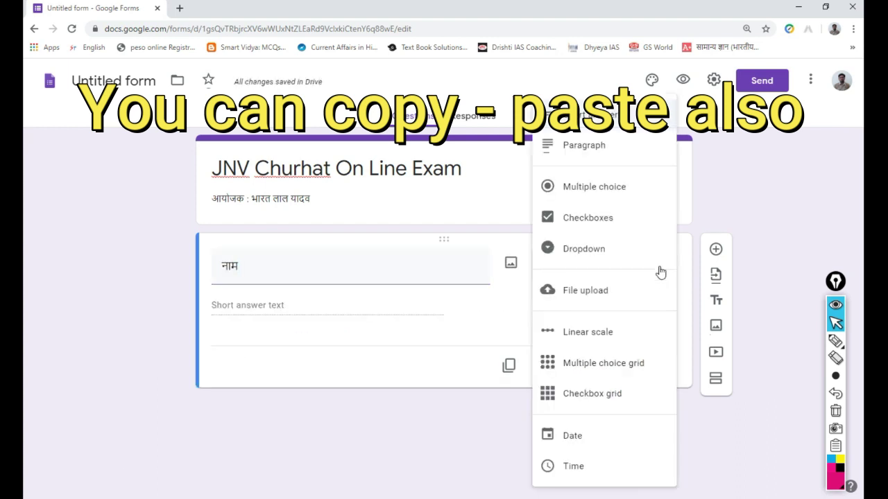
pyautogui.click(619, 128)
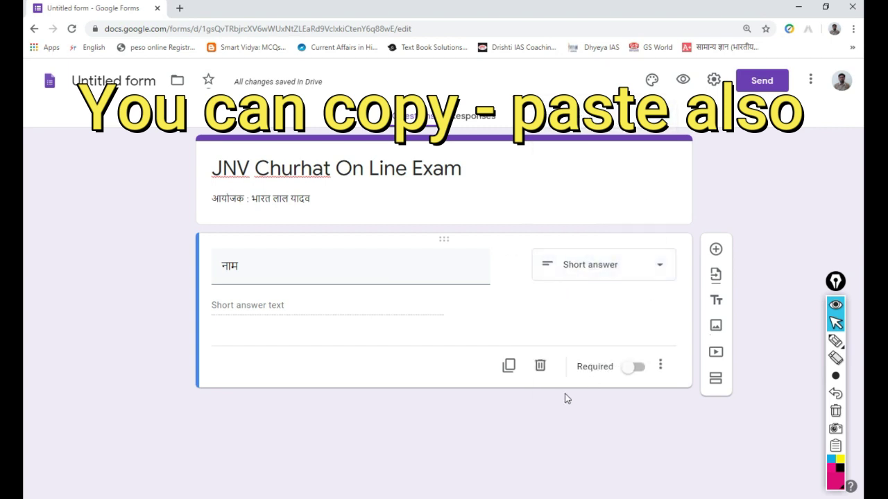
pyautogui.click(637, 372)
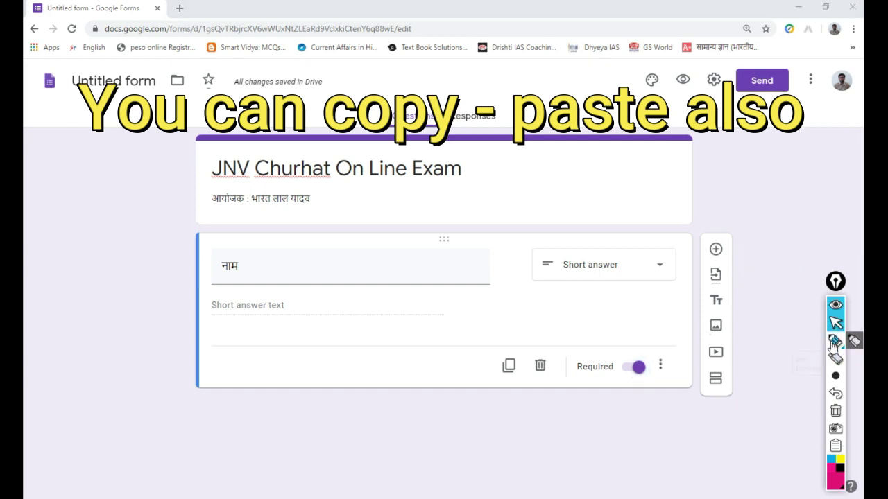
pyautogui.click(833, 343)
pyautogui.moveTo(723, 239)
pyautogui.mouseDown()
pyautogui.moveTo(722, 281)
pyautogui.moveTo(718, 244)
pyautogui.mouseUp()
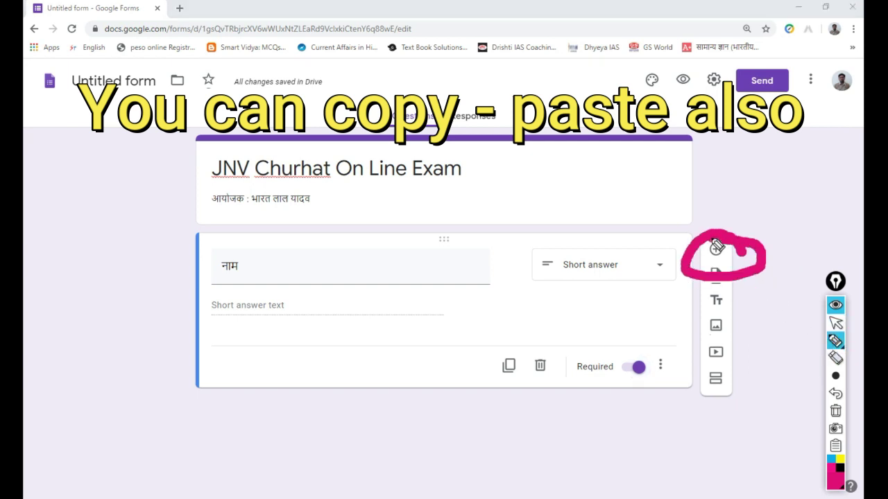
pyautogui.click(835, 411)
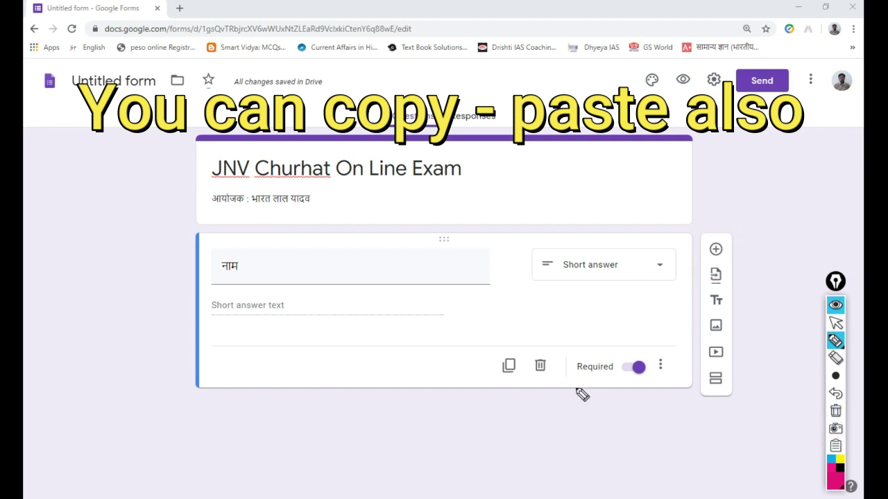
pyautogui.click(835, 325)
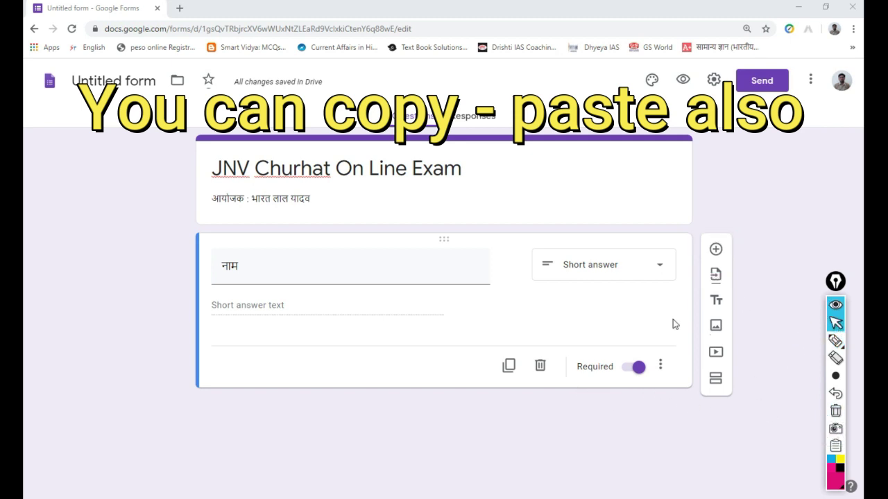
pyautogui.click(716, 250)
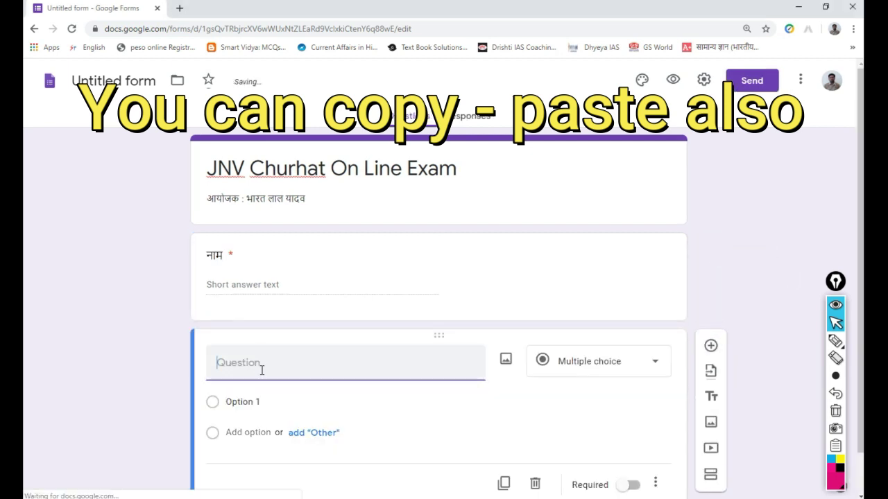
# - Title the second question 'रोल नंबर', validate responses as Text – Contains, and make it Required
pyautogui.write('c')
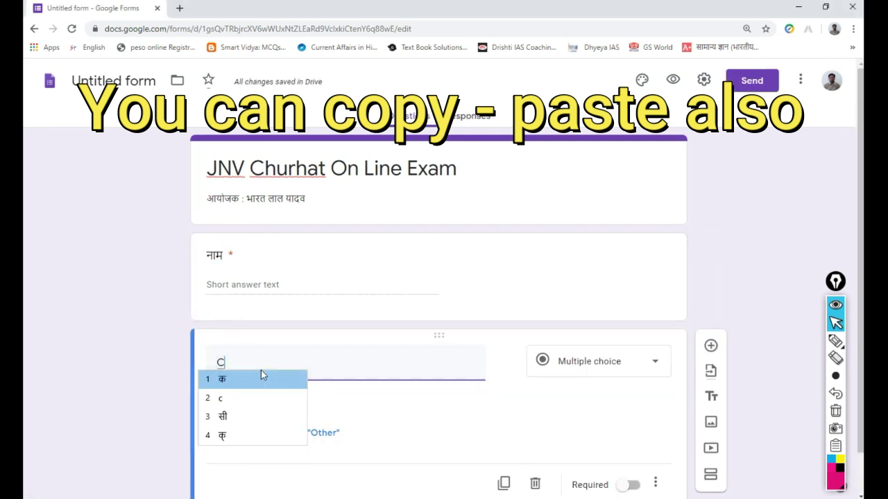
pyautogui.press('BackSpace')
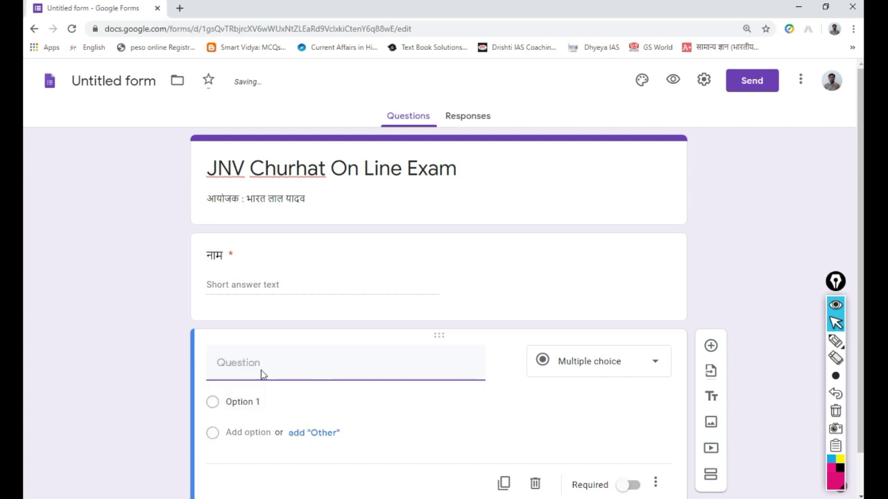
pyautogui.write('rol')
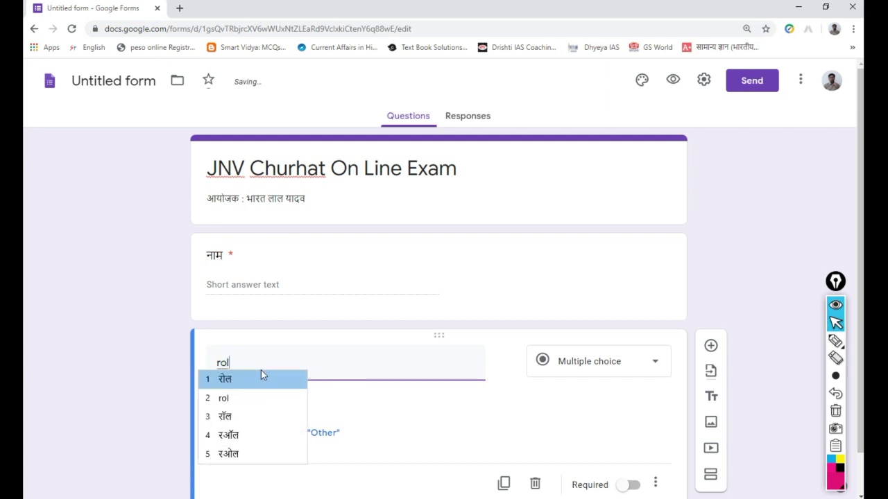
pyautogui.write('l nambar')
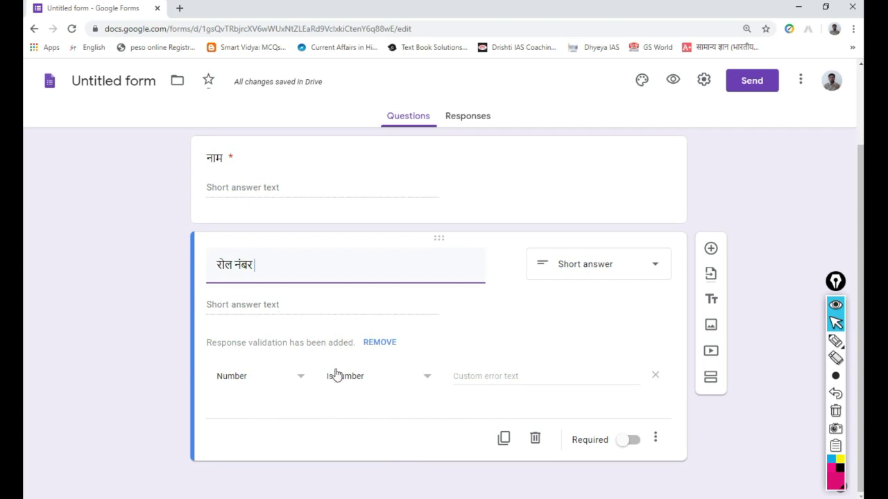
pyautogui.click(299, 381)
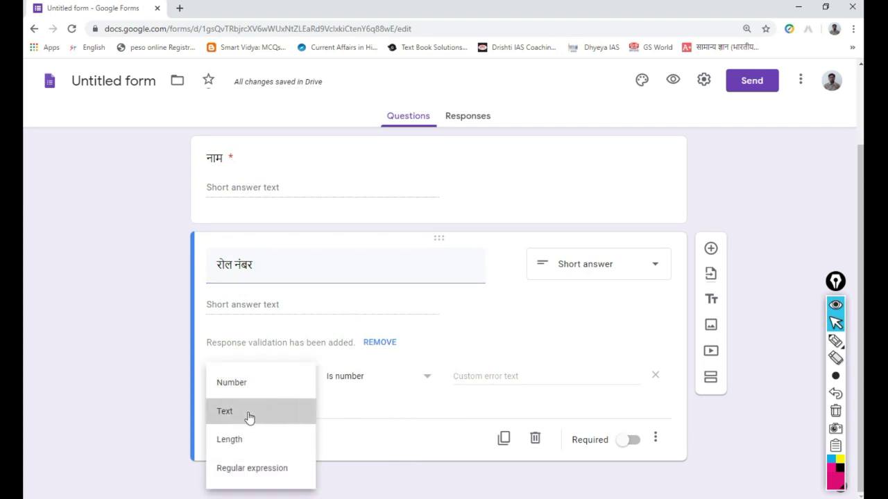
pyautogui.click(249, 416)
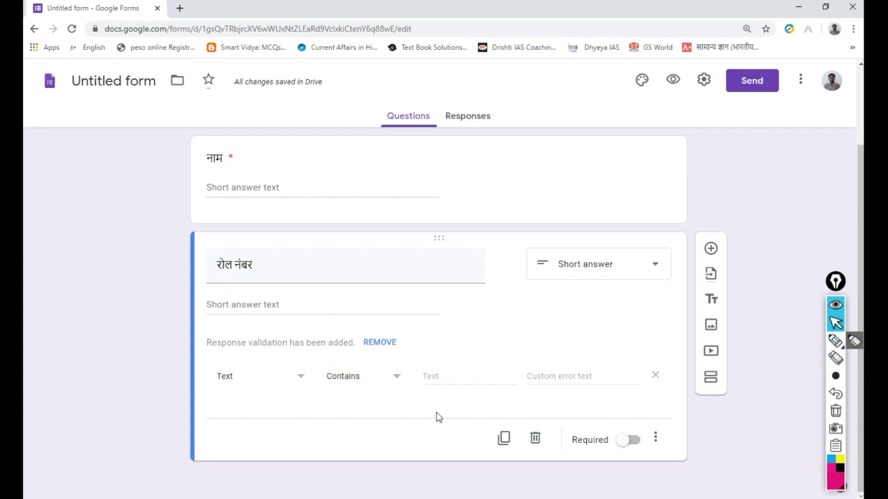
pyautogui.click(633, 443)
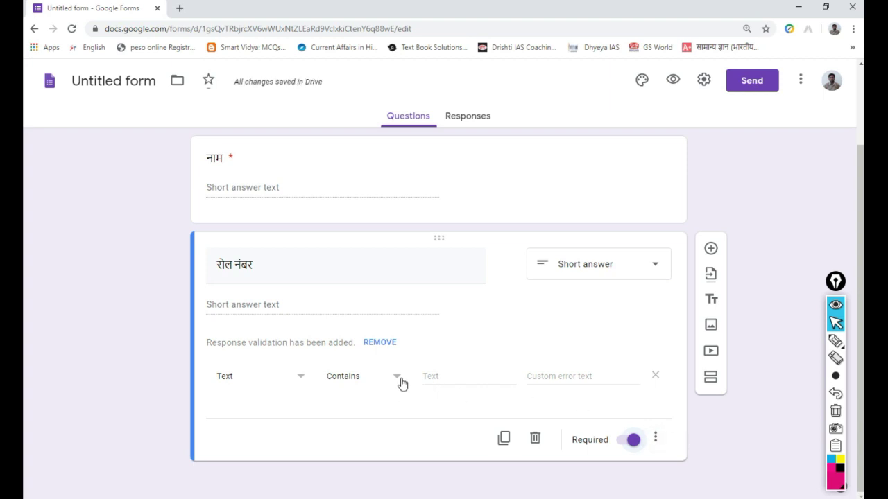
# - Add a third multiple-choice question below 'रोल नंबर', then reselect the 'रोल नंबर' card
pyautogui.click(710, 248)
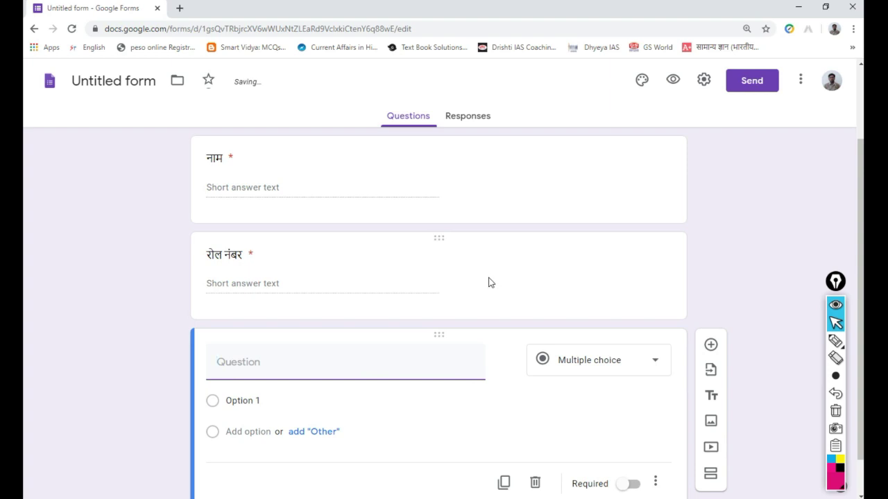
pyautogui.scroll(1, 488, 283)
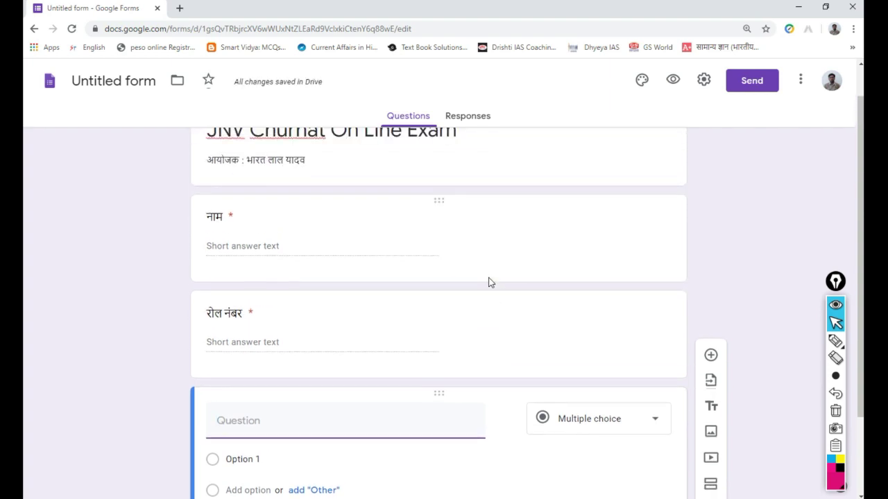
pyautogui.scroll(-2, 489, 282)
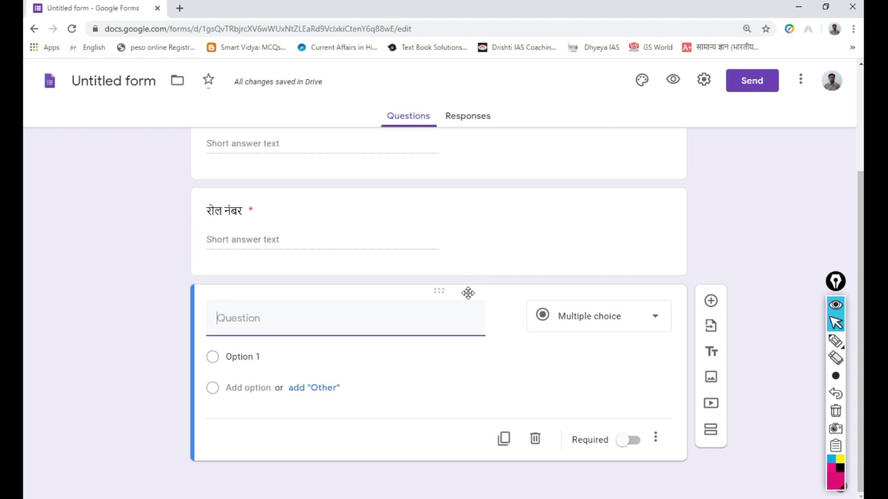
pyautogui.click(495, 245)
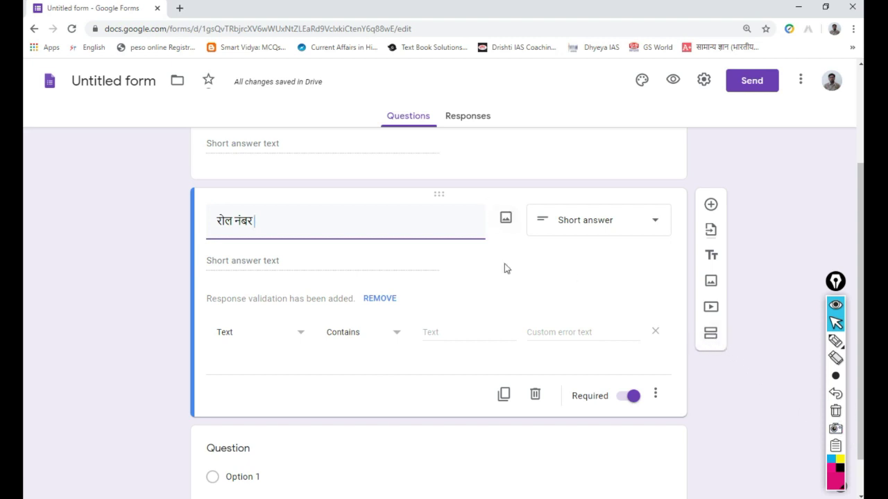
pyautogui.moveTo(835, 372)
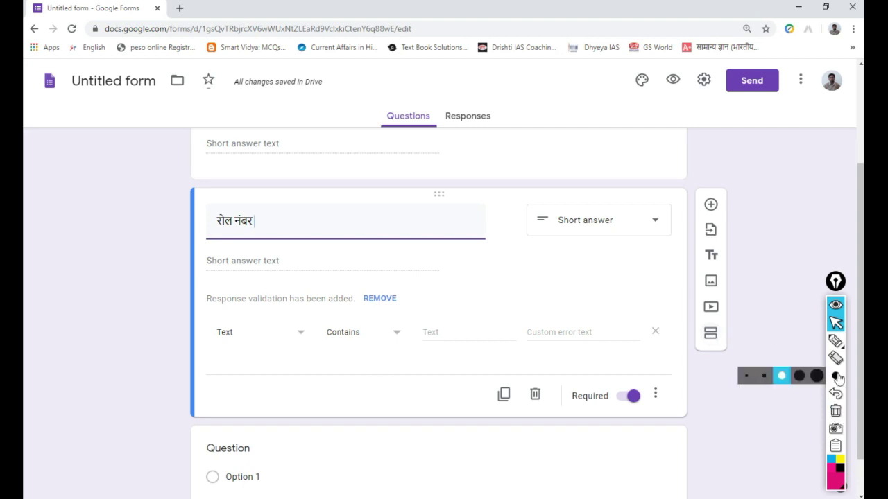
pyautogui.click(835, 341)
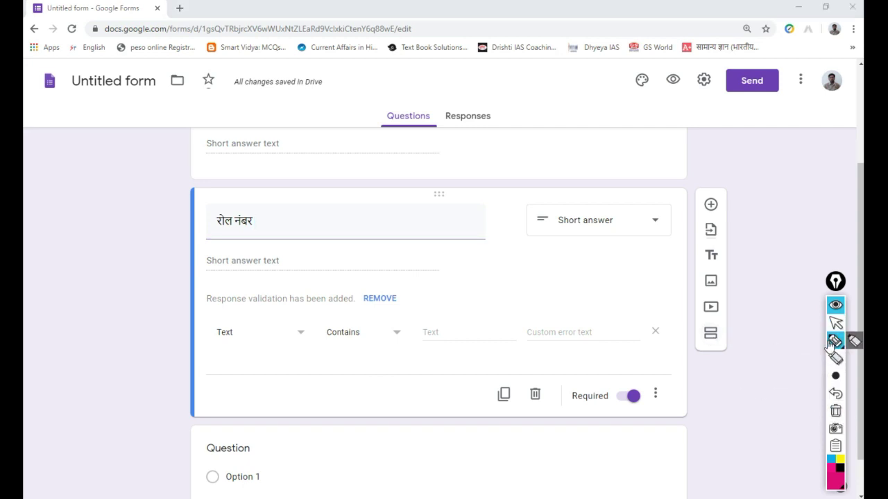
pyautogui.moveTo(733, 334)
pyautogui.mouseDown()
pyautogui.moveTo(702, 322)
pyautogui.moveTo(721, 361)
pyautogui.moveTo(721, 333)
pyautogui.mouseUp()
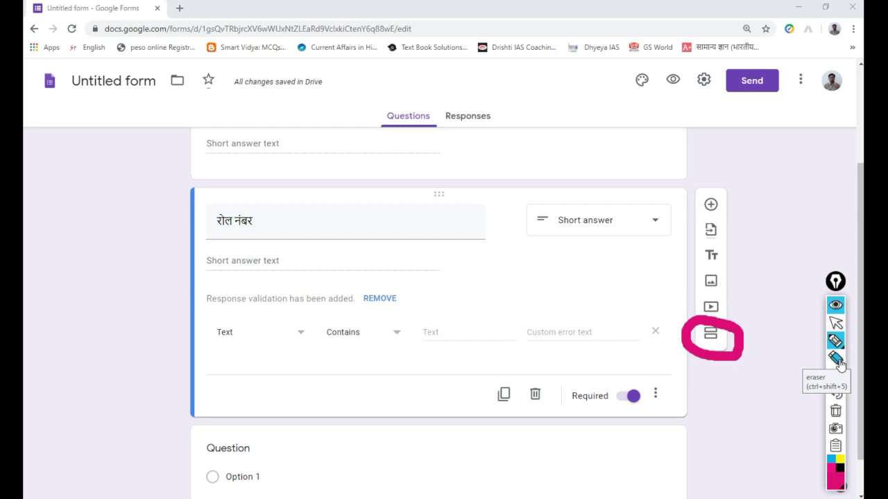
pyautogui.moveTo(834, 341)
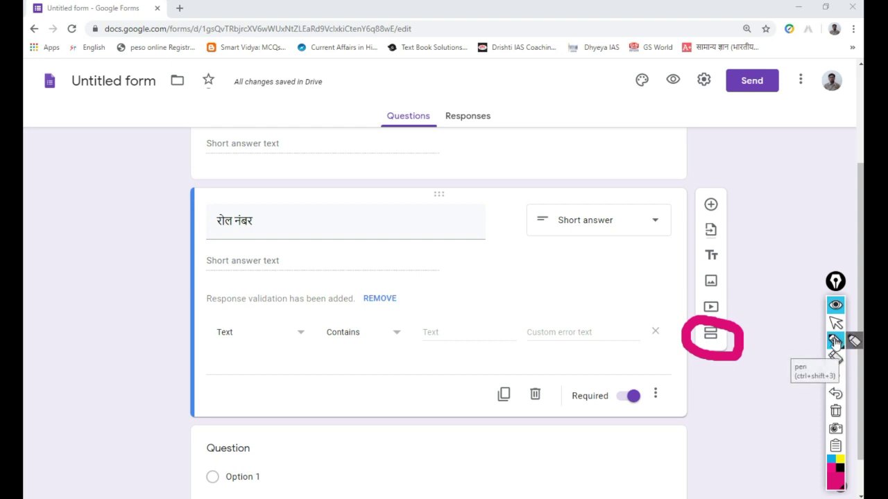
pyautogui.click(835, 342)
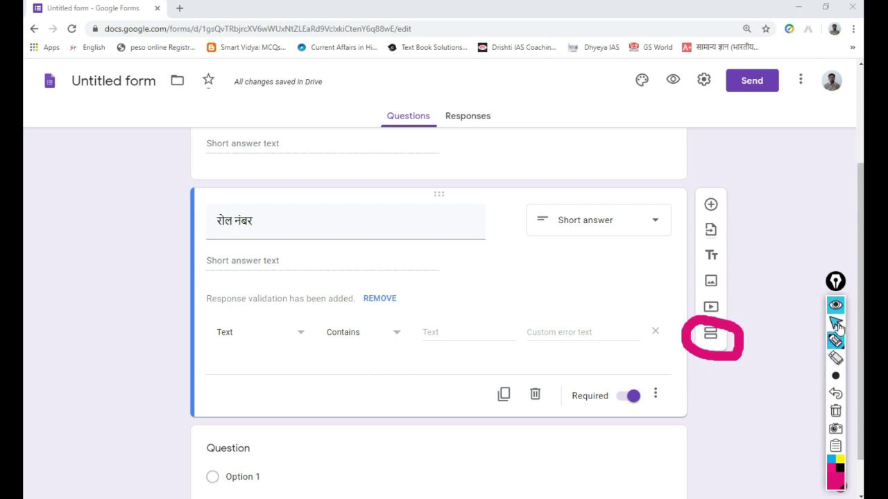
pyautogui.click(835, 323)
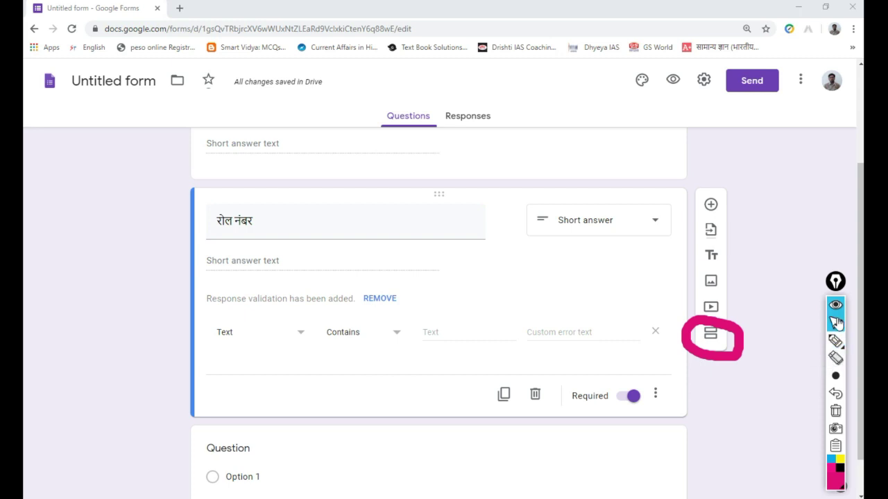
pyautogui.click(835, 410)
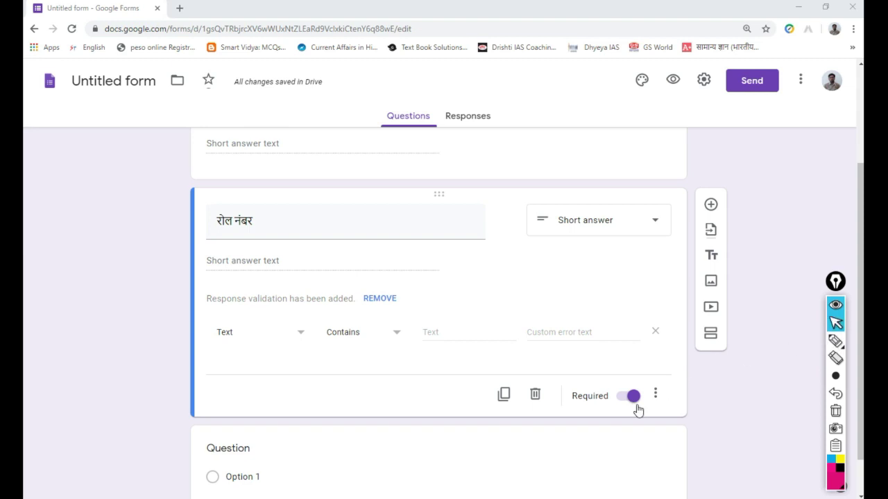
pyautogui.scroll(-1, 594, 416)
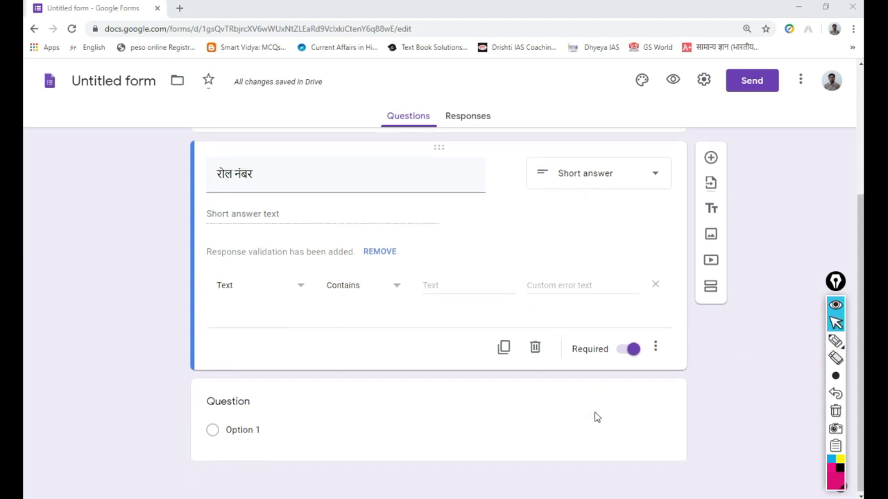
# - Add a second section after 'रोल नंबर' and select its 'Untitled Section' title for renaming
pyautogui.click(710, 286)
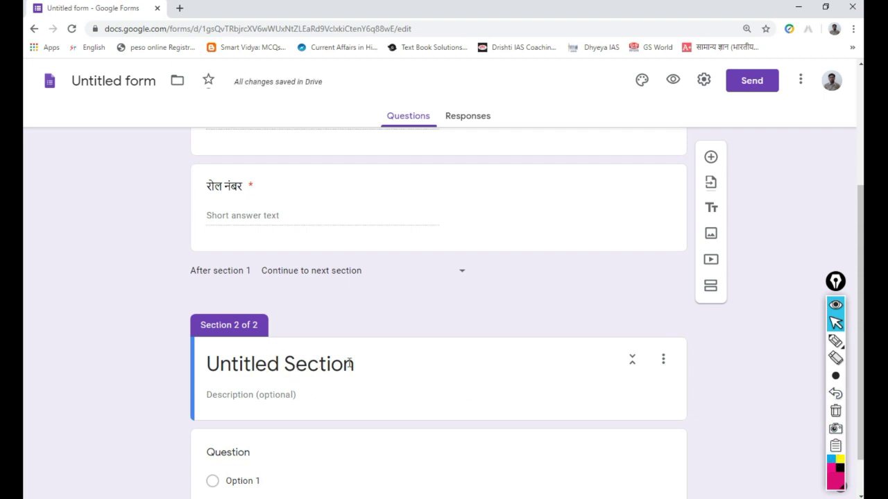
pyautogui.scroll(-1, 348, 364)
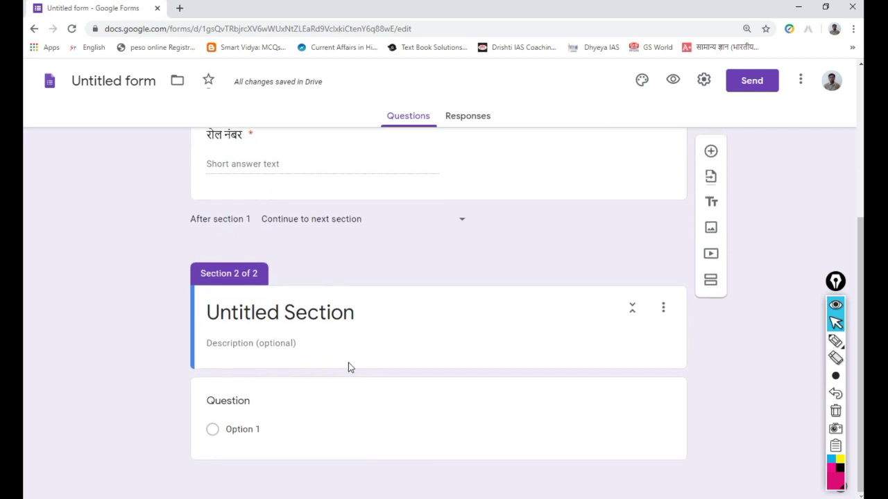
pyautogui.click(293, 407)
pyautogui.click(328, 314)
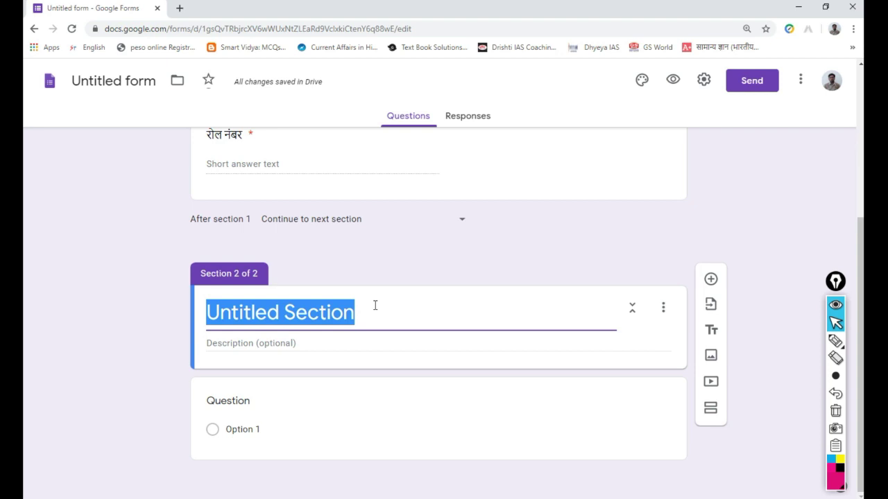
# - Name section 2 'हिंदी परीक्षा' and add the description 'बहुविकल्पीय प्रश्न' using Hindi transliteration
pyautogui.write('h')
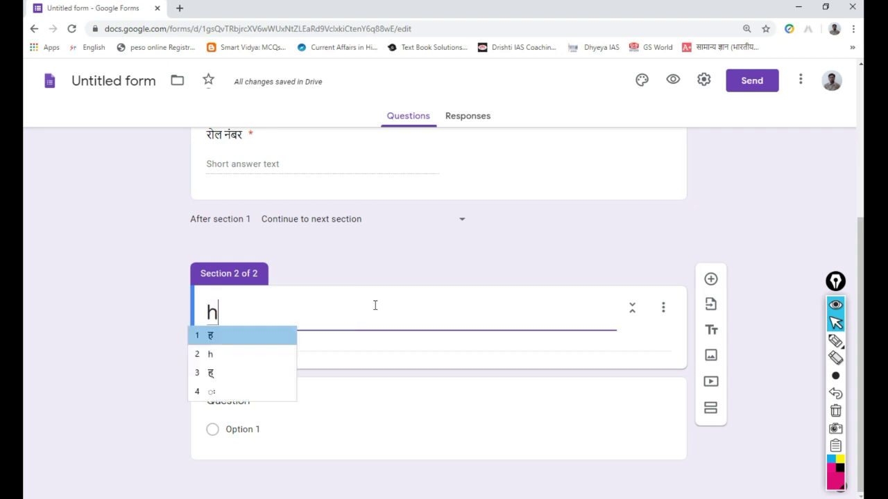
pyautogui.write('indi ')
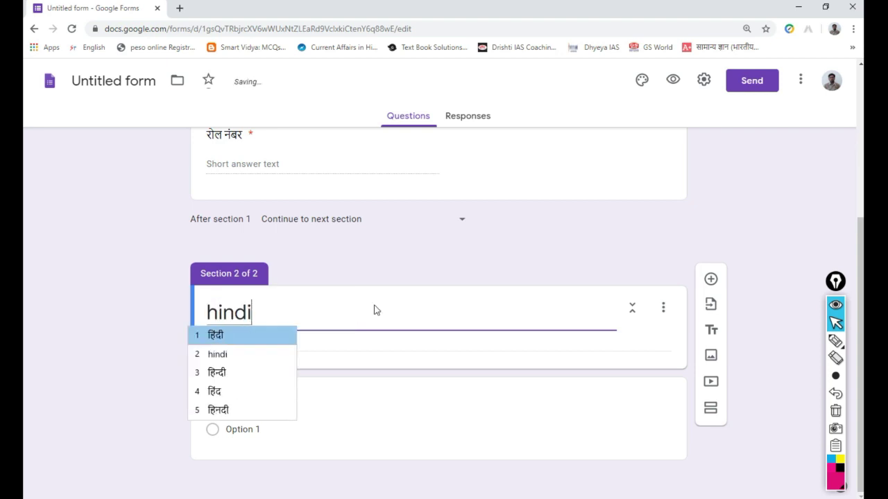
pyautogui.write('pa')
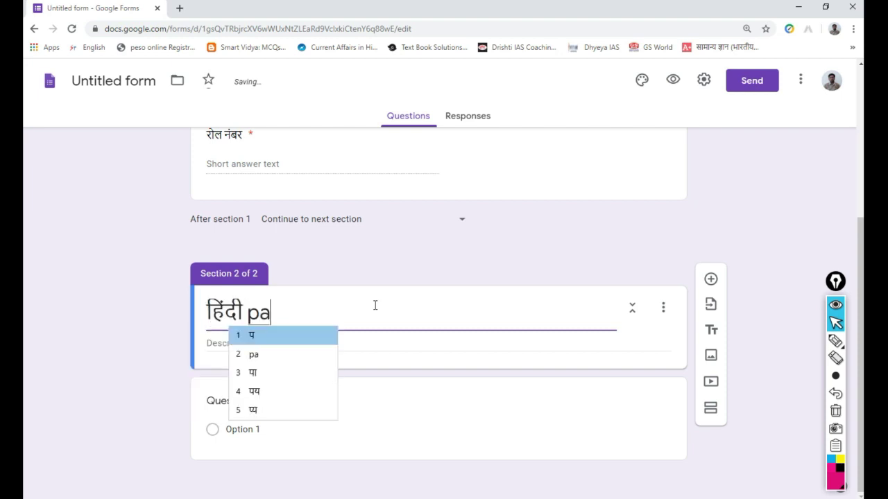
pyautogui.write('rikshaa')
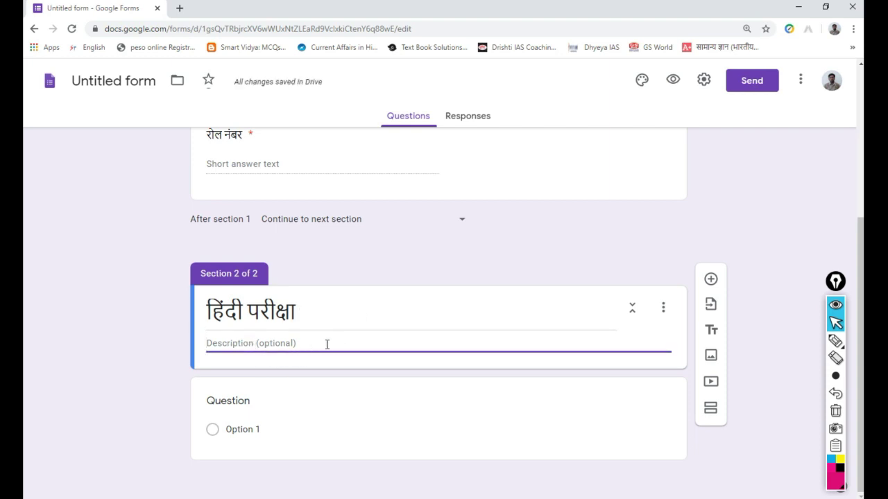
pyautogui.write('bahu')
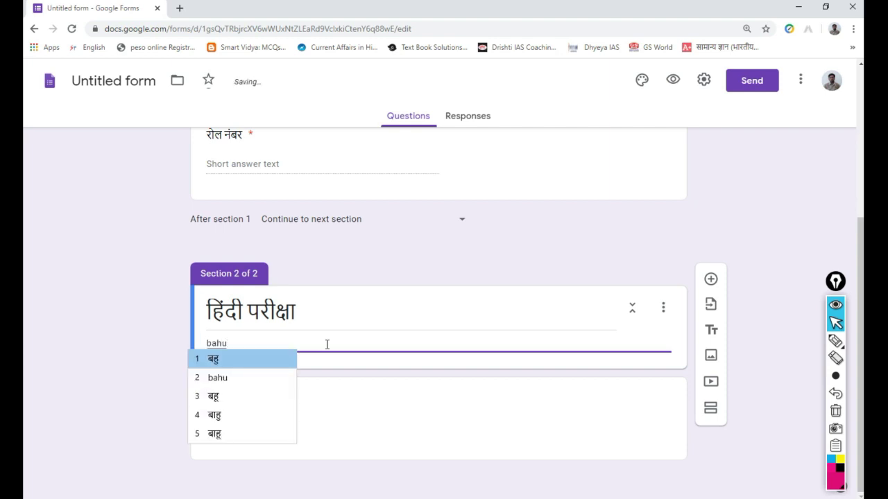
pyautogui.press('Return')
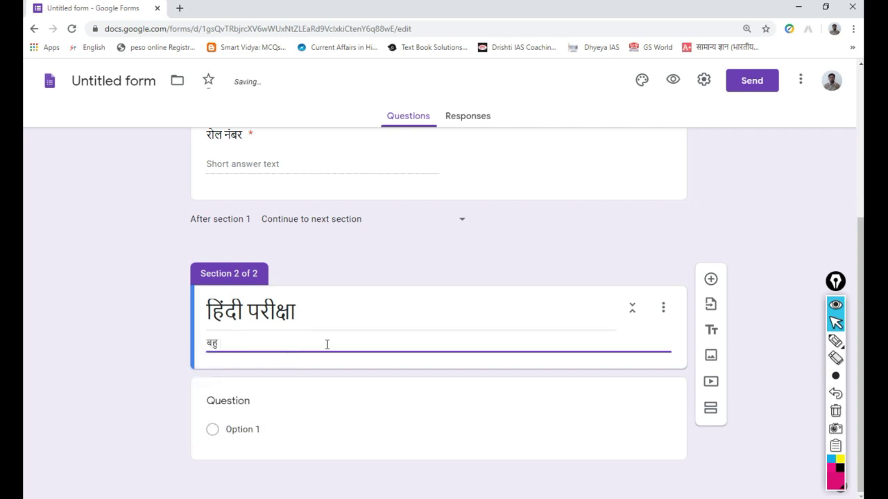
pyautogui.write('vikalpiya prashn')
pyautogui.press('Return')
pyautogui.click(317, 420)
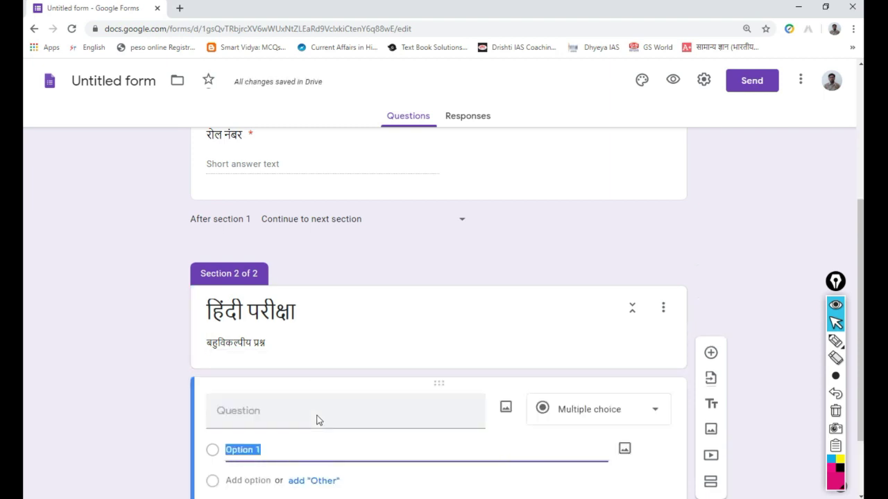
# - Write the question text 'नीचे किसका चित्र है?' in Hindi
pyautogui.click(281, 410)
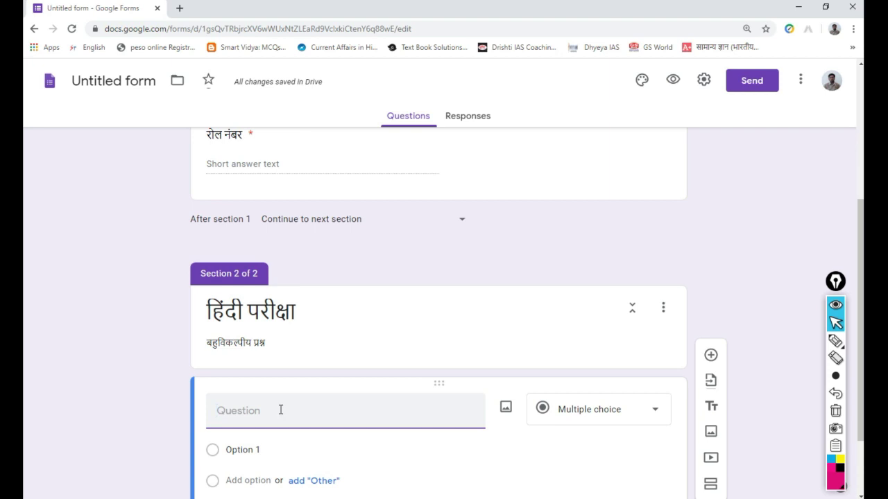
pyautogui.write('niche')
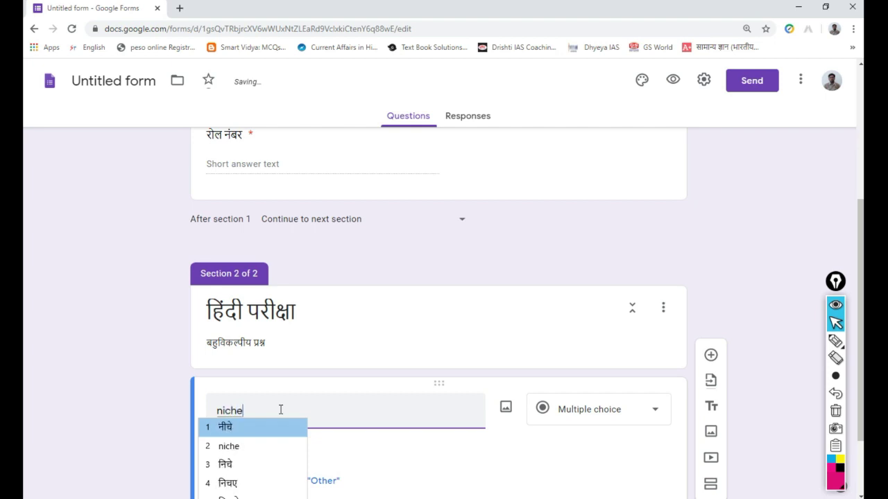
pyautogui.press('space')
pyautogui.write('kisaka')
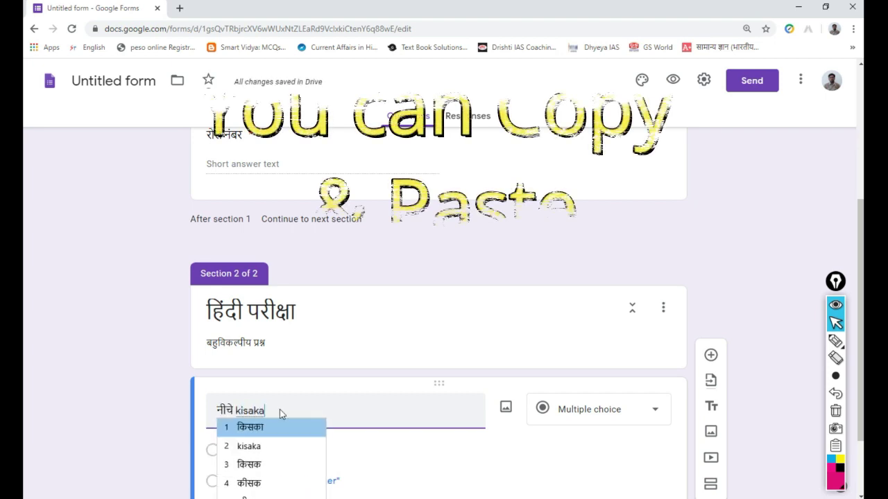
pyautogui.press('space')
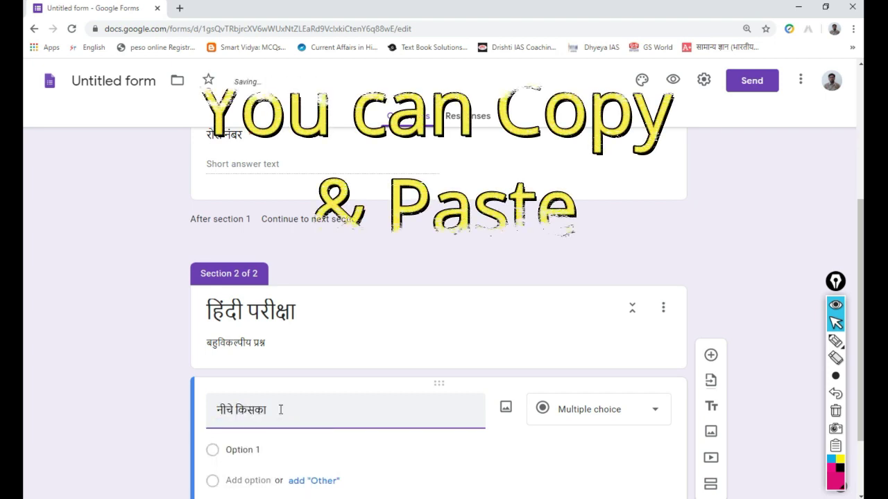
pyautogui.write('chitra')
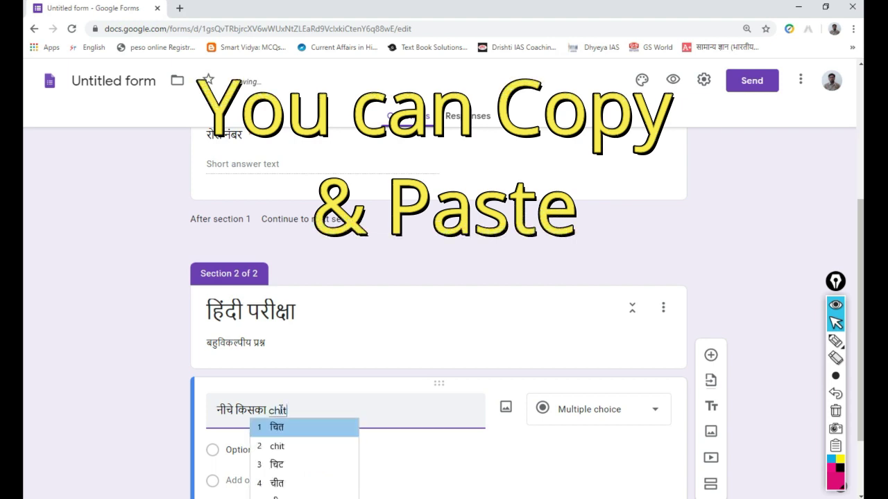
pyautogui.press('space')
pyautogui.write('hai')
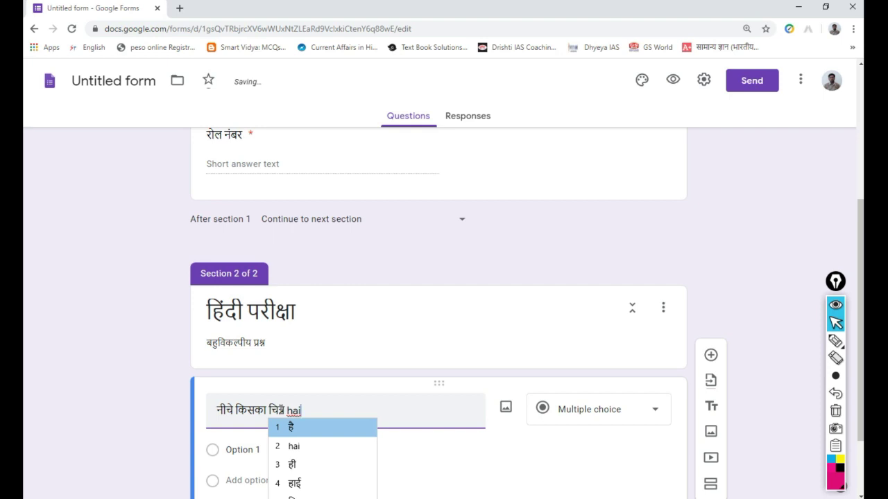
pyautogui.write('?')
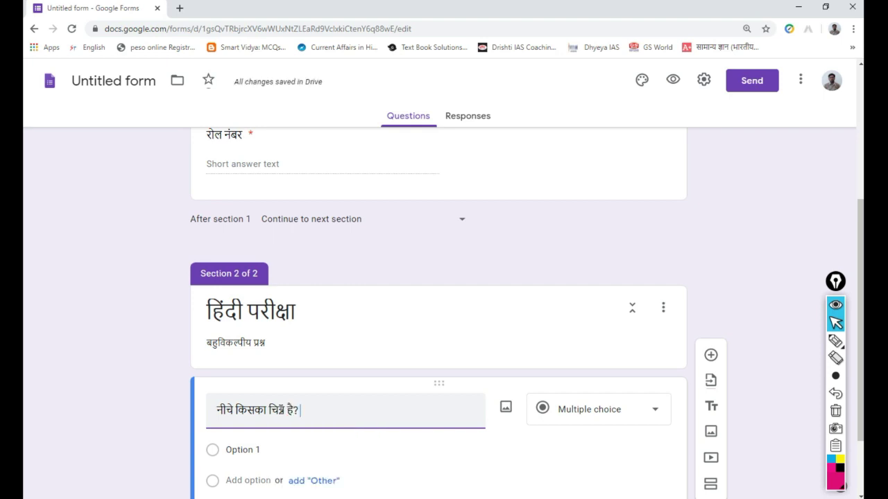
# - Keep the question type as Multiple choice
pyautogui.scroll(-1, 396, 388)
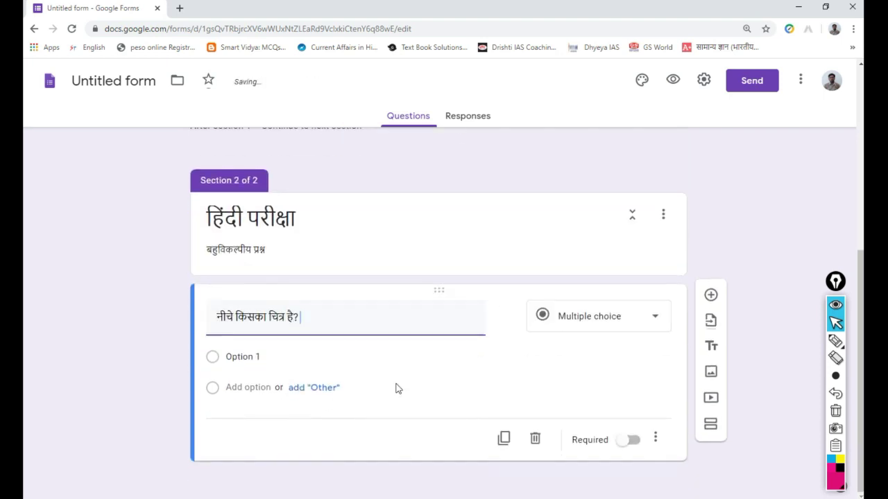
pyautogui.click(649, 321)
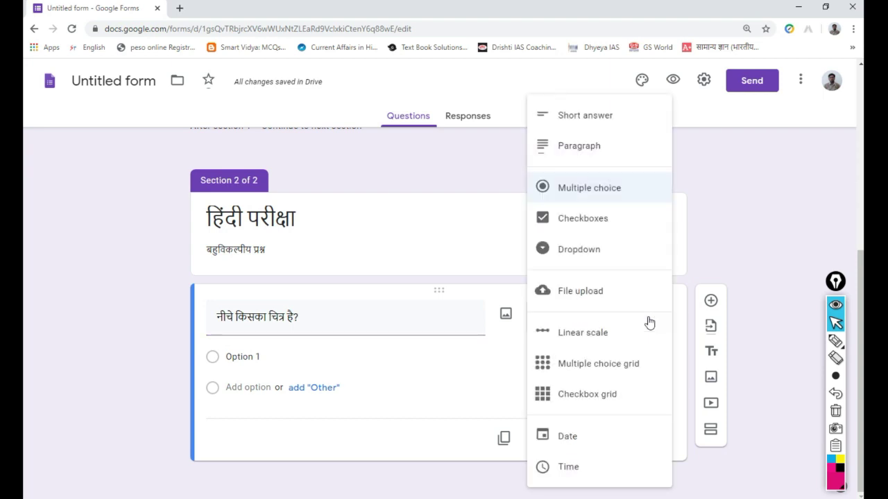
pyautogui.click(612, 194)
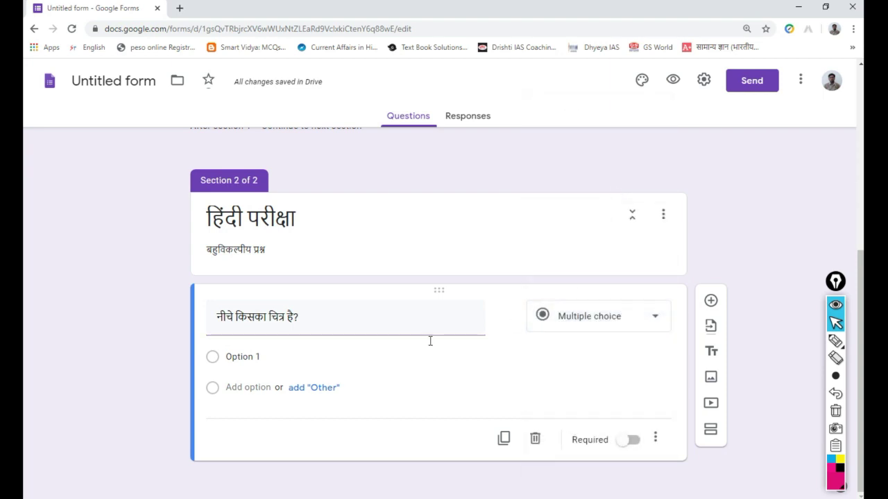
pyautogui.click(230, 360)
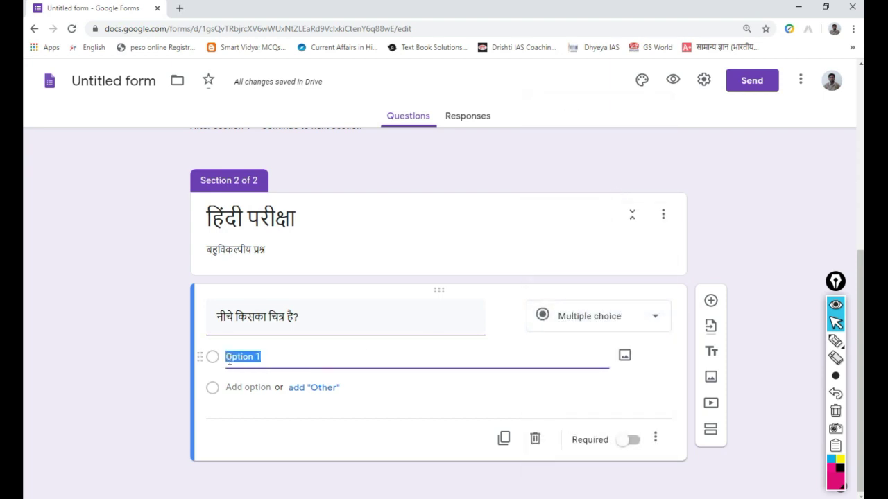
# - Enter the first two options, नरेंद्र मोदी and अमिताभ बच्चन
pyautogui.write('na')
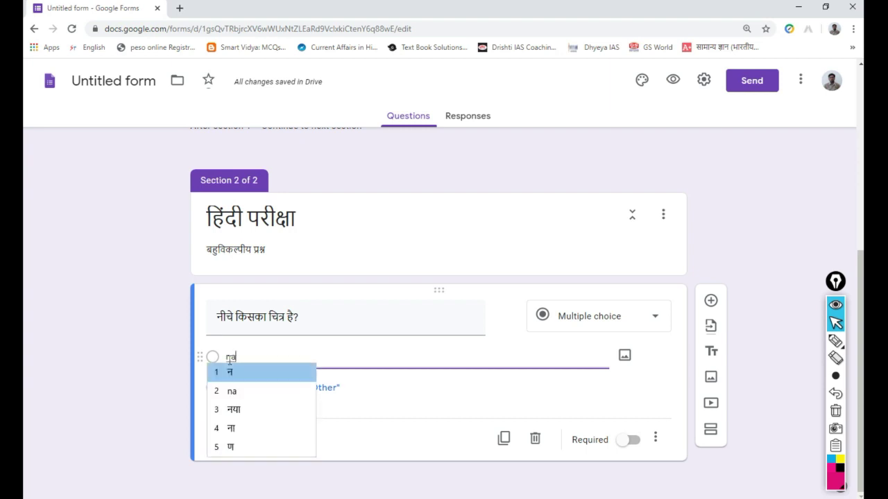
pyautogui.write('rendra')
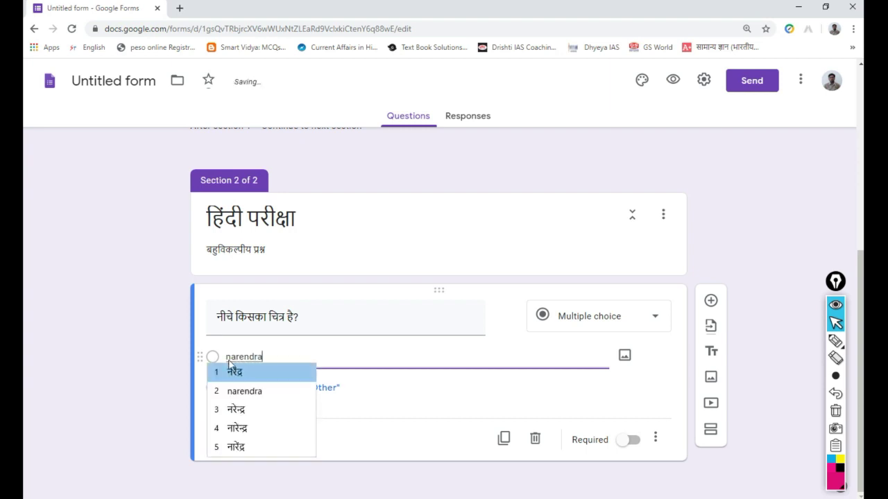
pyautogui.press('Return')
pyautogui.write('modi')
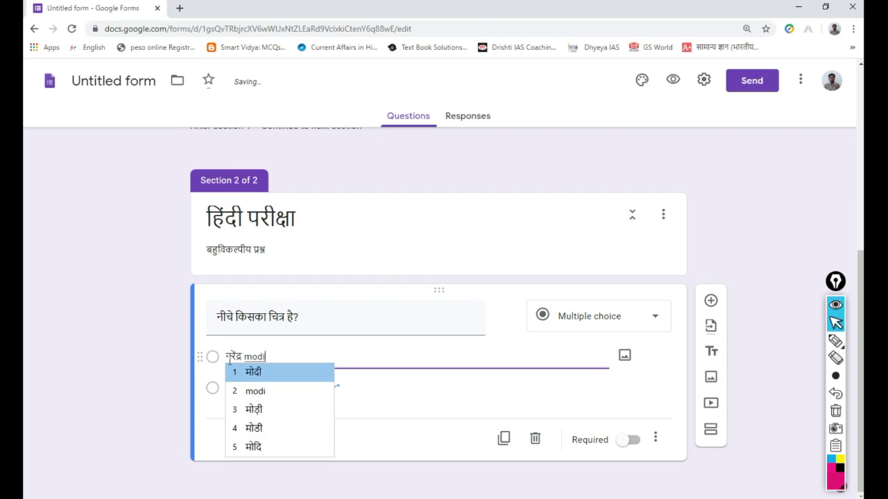
pyautogui.press('Return')
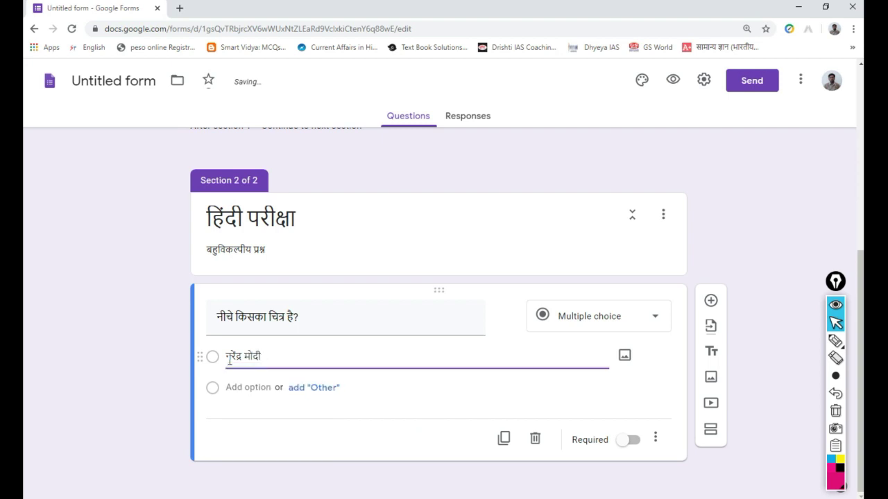
pyautogui.click(236, 387)
pyautogui.write('a')
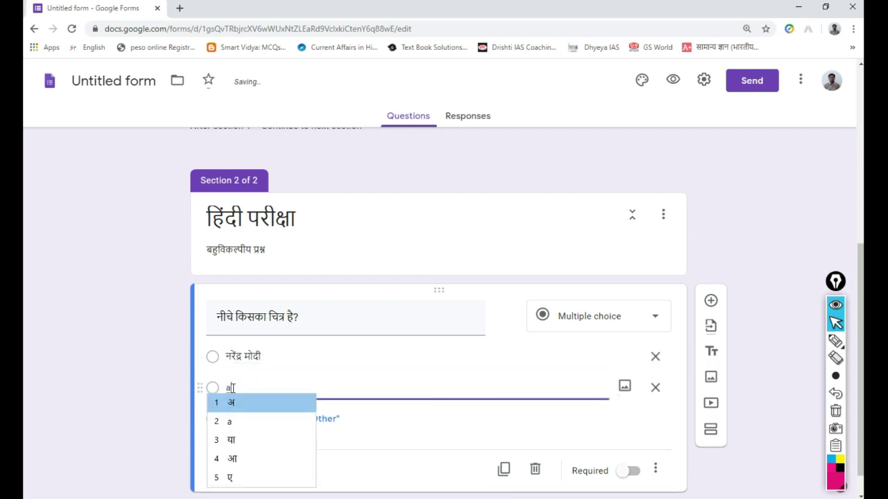
pyautogui.write('mitabh')
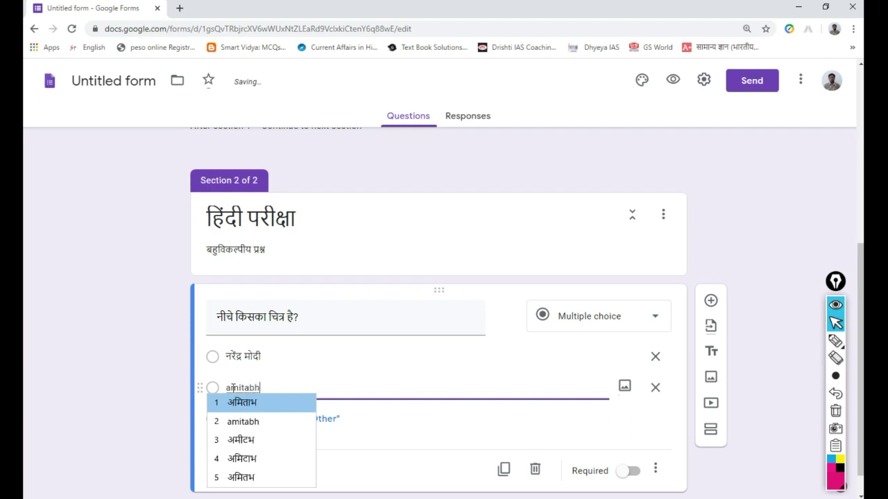
pyautogui.press('Return')
pyautogui.write('bacc')
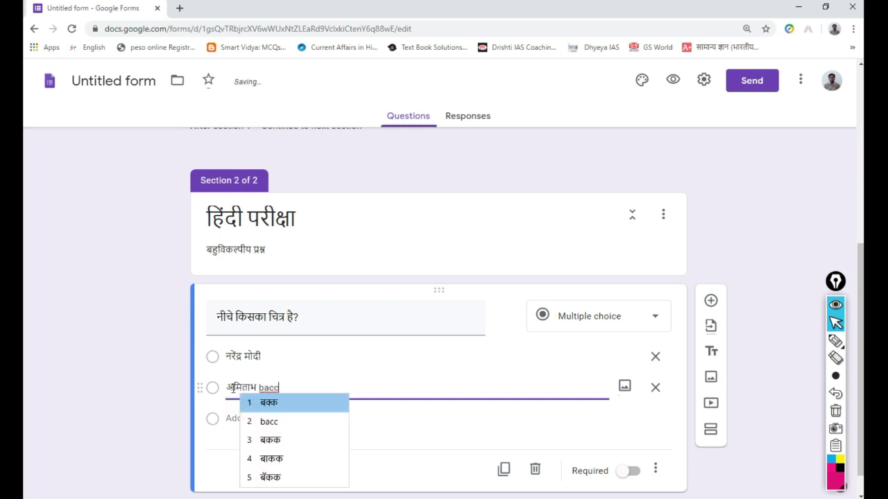
pyautogui.press('BackSpace')
pyautogui.write('hchan')
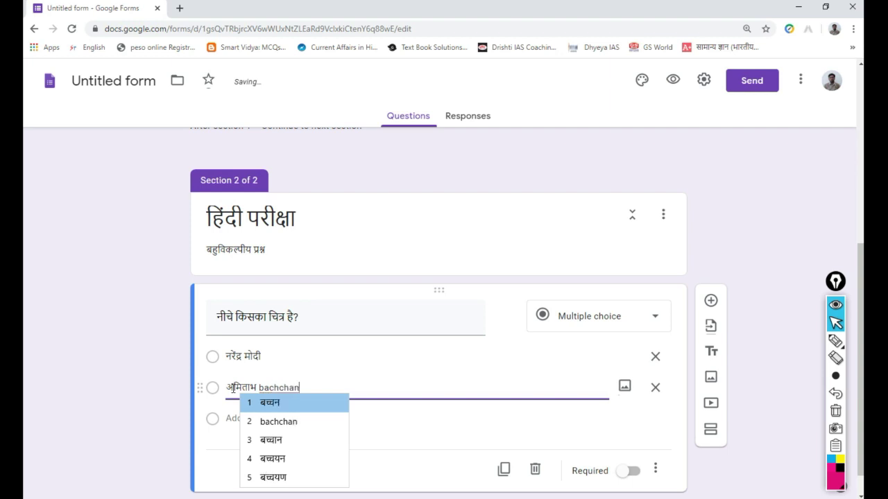
pyautogui.press('Return')
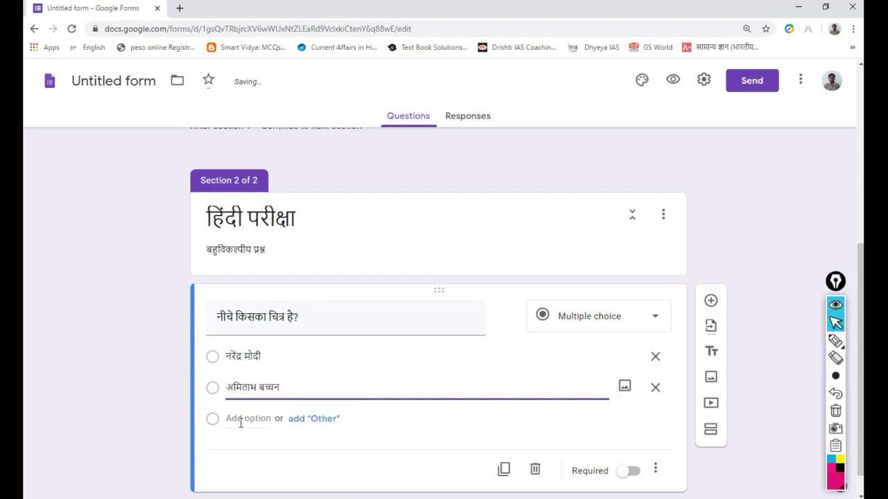
# - Add the options इंदिरा गांधी and इनमे से कोई नहीं
pyautogui.click(241, 419)
pyautogui.write('in')
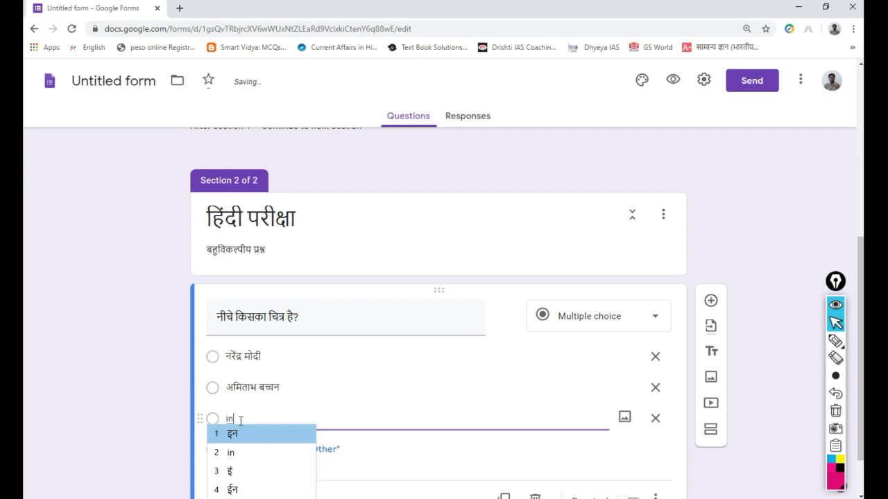
pyautogui.write('dira ')
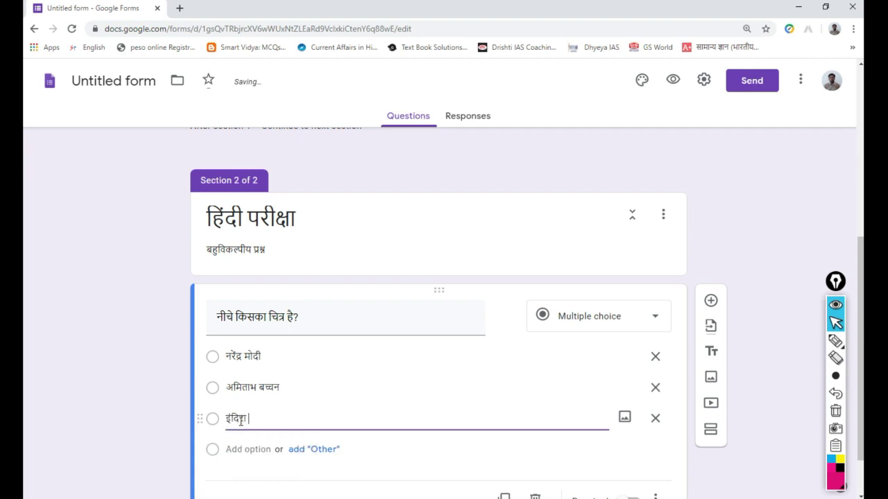
pyautogui.write('gandhi')
pyautogui.click(241, 449)
pyautogui.write('inm')
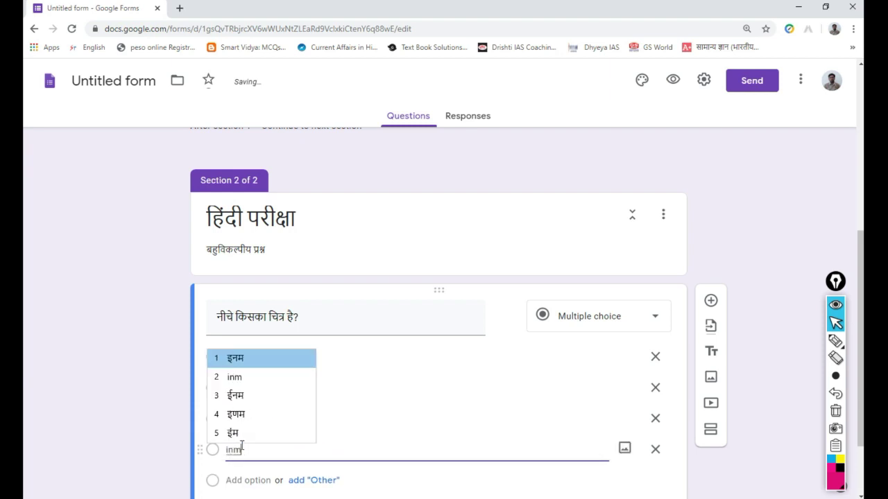
pyautogui.write('e s')
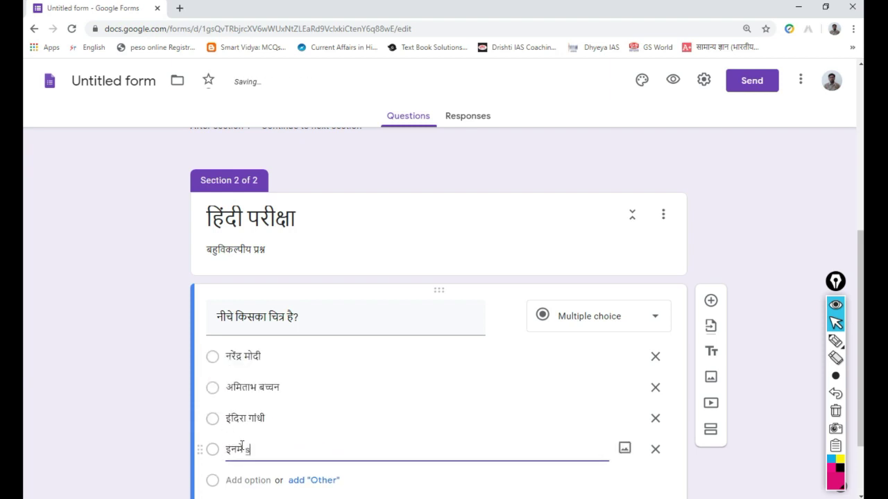
pyautogui.write('e koi nahi')
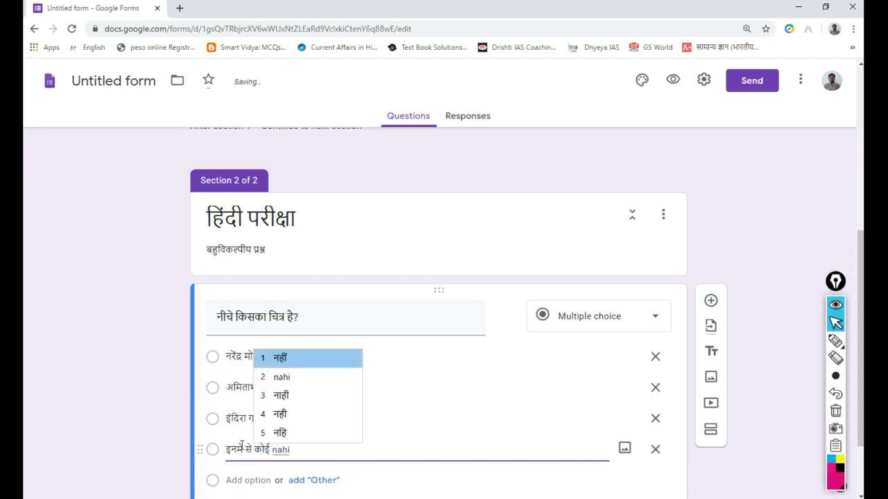
pyautogui.press('Return')
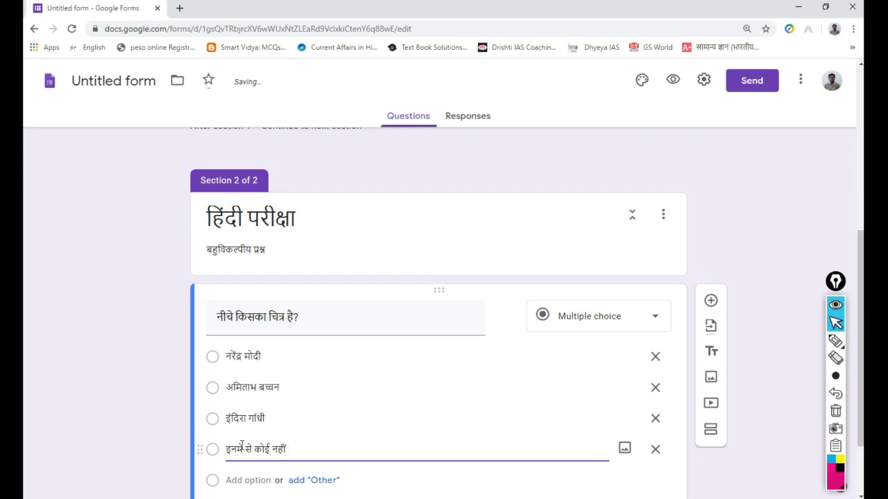
pyautogui.scroll(-2, 242, 446)
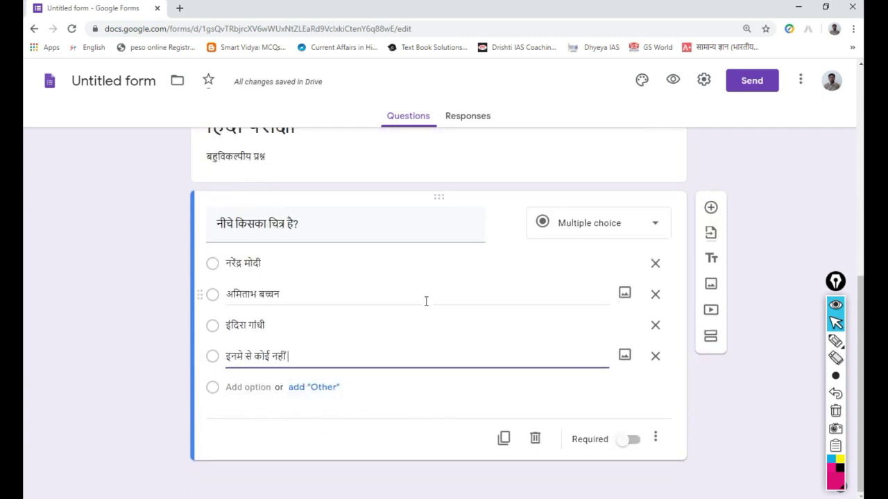
pyautogui.scroll(6, 425, 301)
pyautogui.scroll(-6, 426, 305)
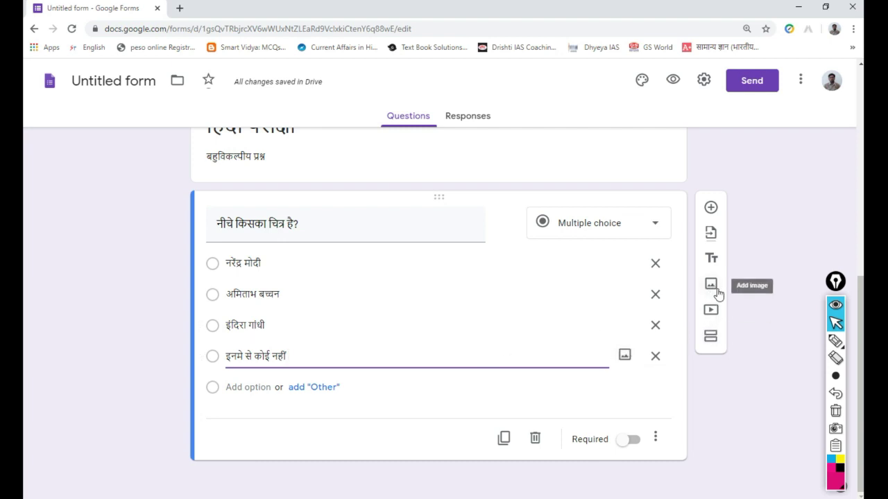
pyautogui.click(835, 376)
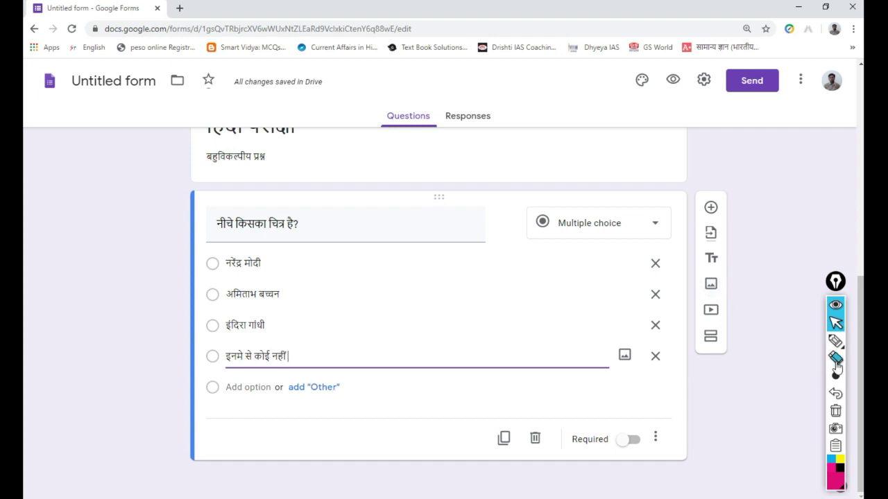
pyautogui.click(835, 340)
pyautogui.moveTo(737, 285)
pyautogui.mouseDown()
pyautogui.moveTo(687, 287)
pyautogui.moveTo(749, 293)
pyautogui.moveTo(731, 284)
pyautogui.moveTo(737, 279)
pyautogui.mouseUp()
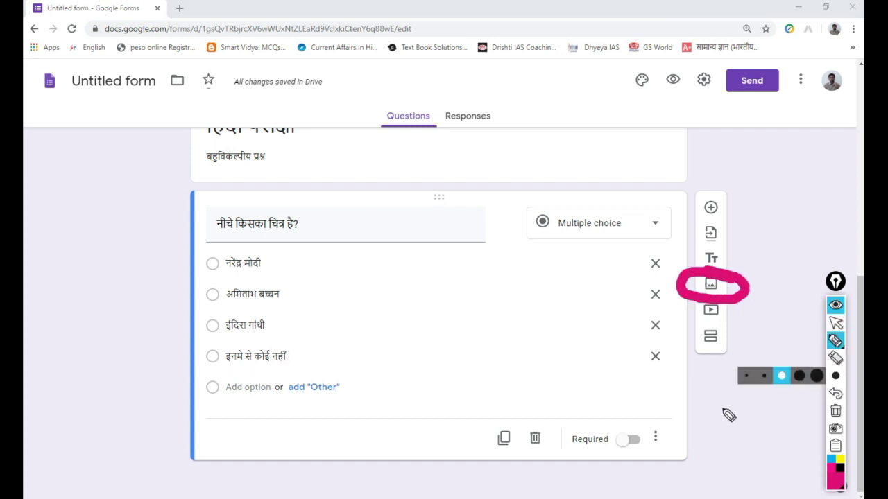
pyautogui.click(764, 376)
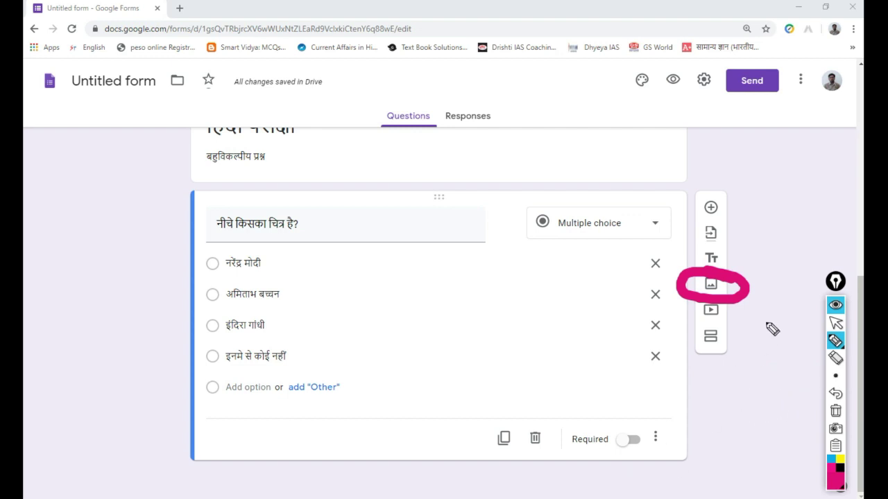
pyautogui.click(835, 410)
pyautogui.moveTo(734, 276)
pyautogui.mouseDown()
pyautogui.moveTo(709, 272)
pyautogui.moveTo(693, 290)
pyautogui.moveTo(729, 300)
pyautogui.moveTo(735, 276)
pyautogui.mouseUp()
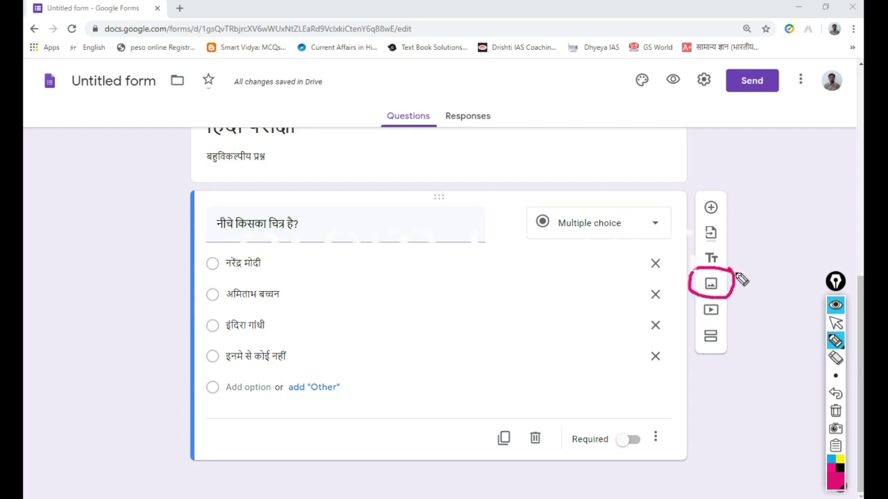
pyautogui.click(835, 322)
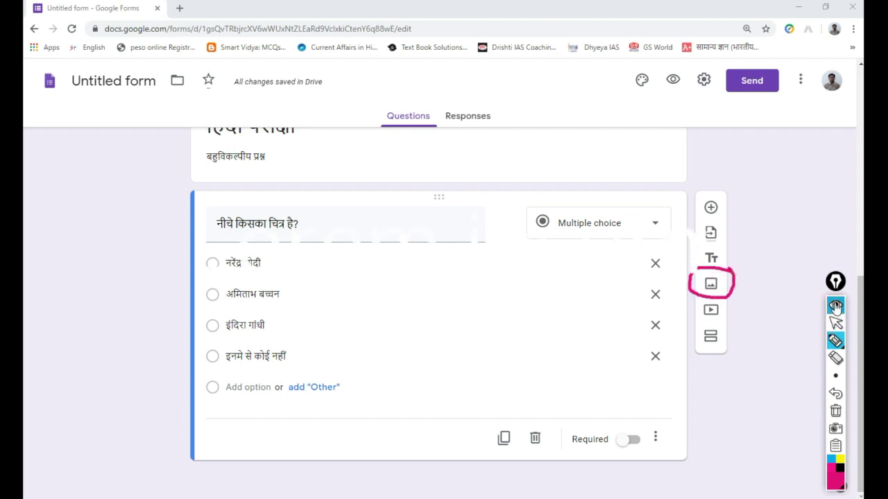
pyautogui.click(711, 285)
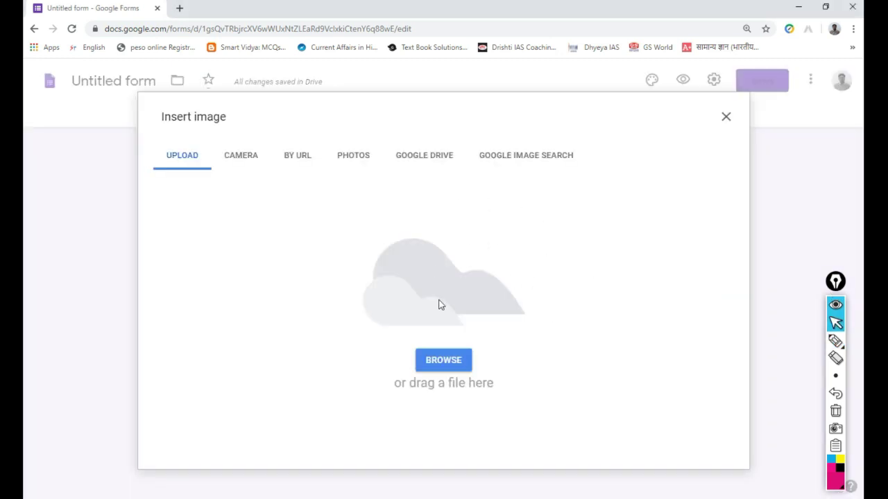
pyautogui.click(450, 360)
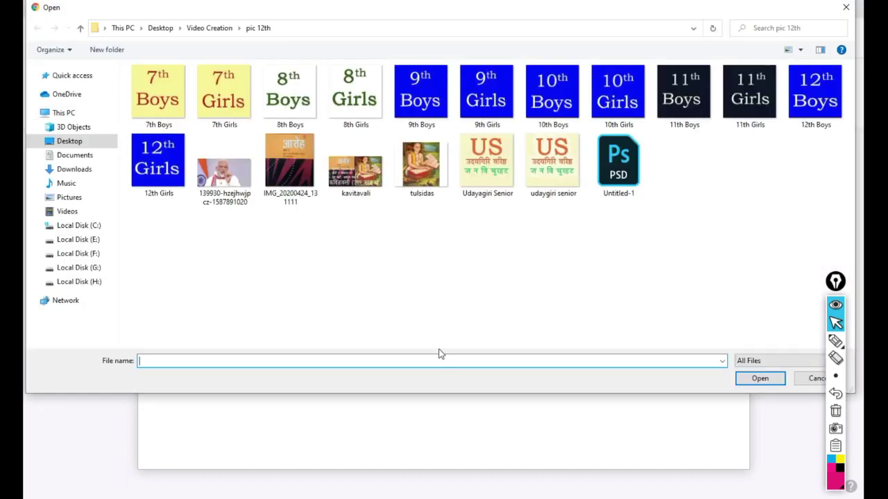
pyautogui.click(222, 186)
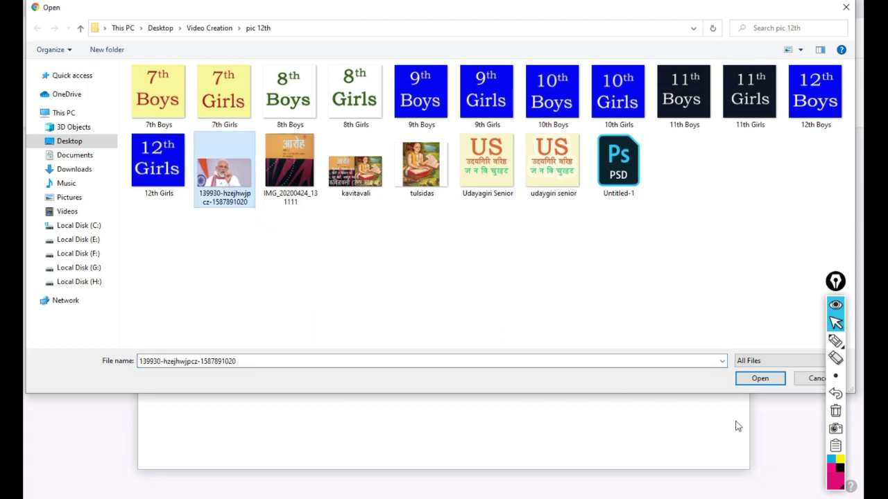
pyautogui.click(761, 380)
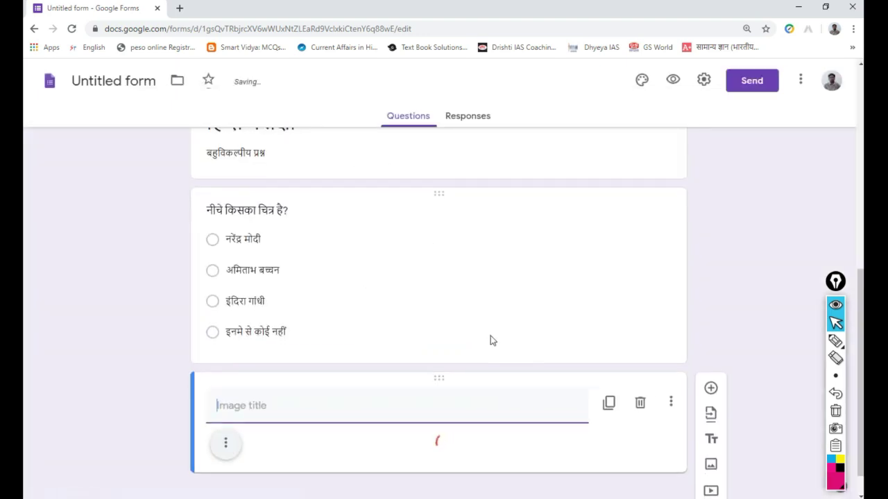
# - Give the uploaded photo the title 'चित्र' via transliteration
pyautogui.scroll(3, 490, 340)
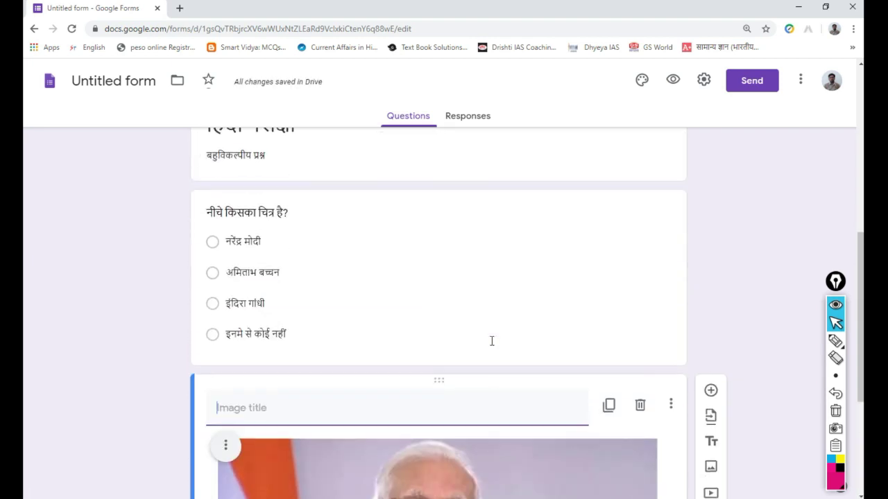
pyautogui.scroll(-3, 357, 412)
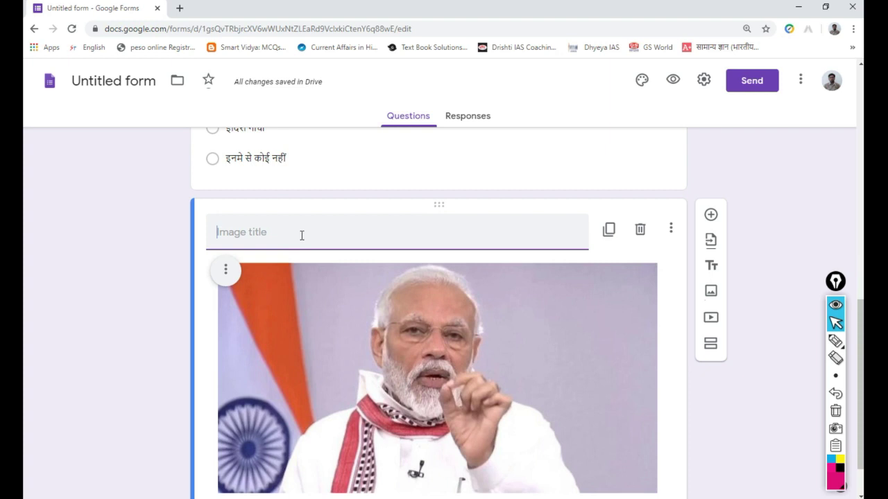
pyautogui.write('chitr')
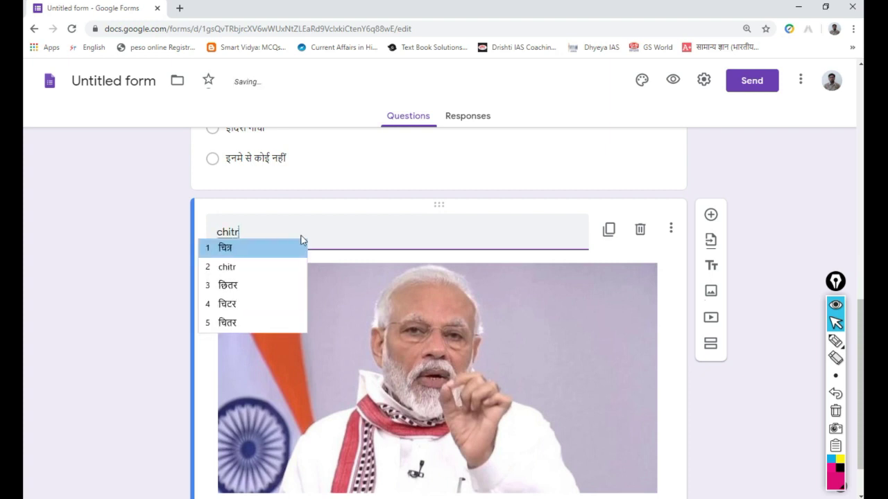
pyautogui.click(300, 242)
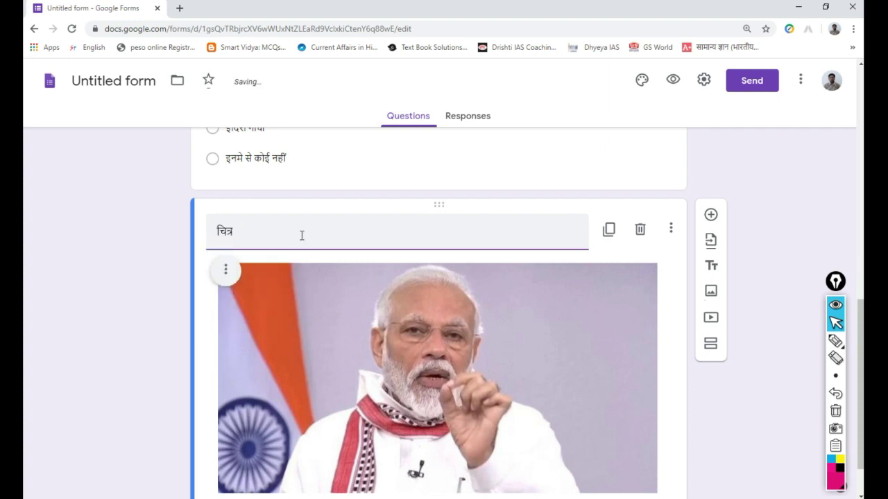
pyautogui.scroll(-1, 569, 317)
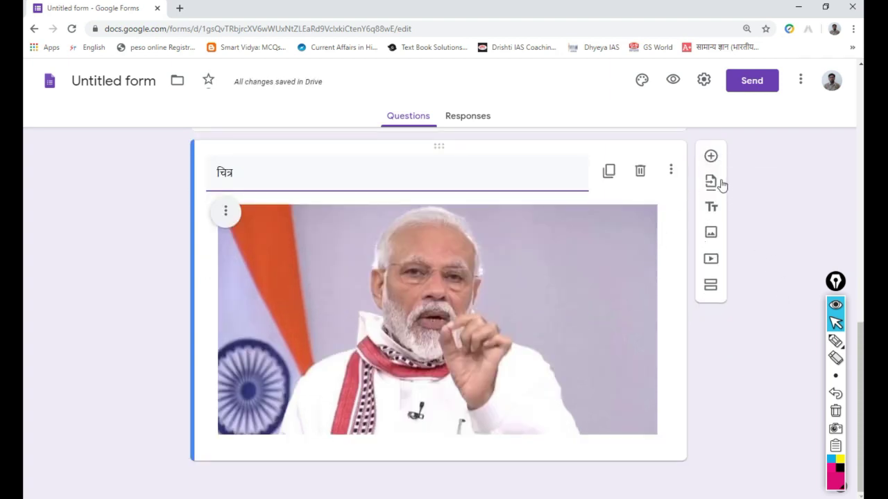
# - Insert a new Multiple choice question below the image
pyautogui.click(711, 158)
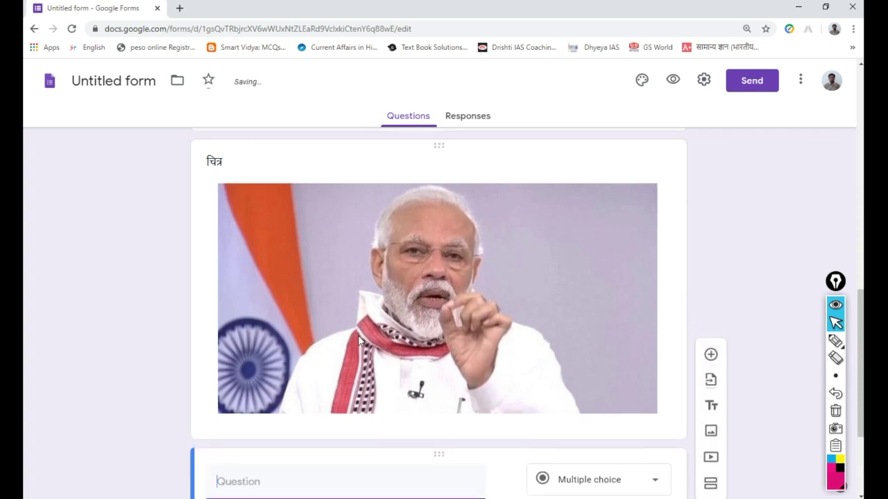
pyautogui.scroll(-3, 358, 335)
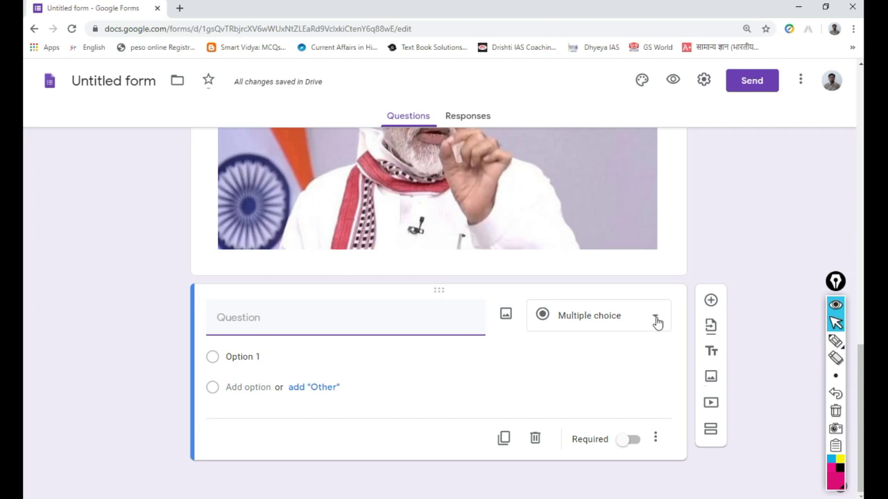
pyautogui.click(656, 321)
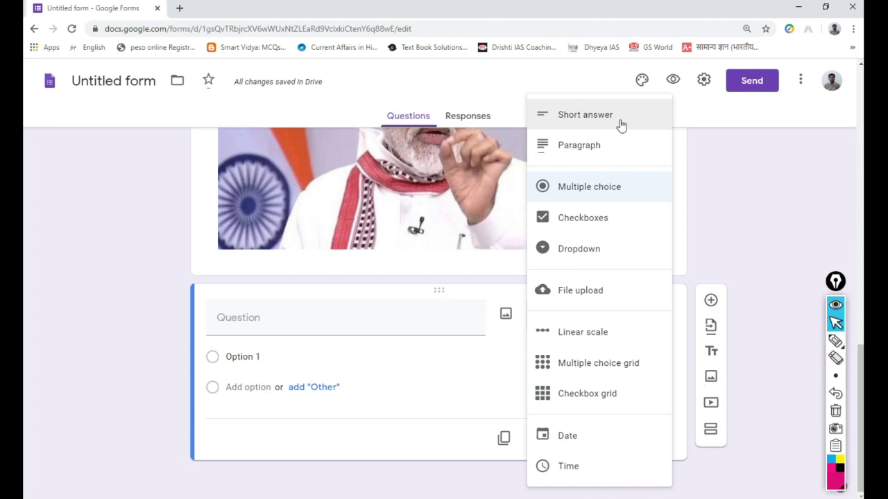
pyautogui.click(614, 191)
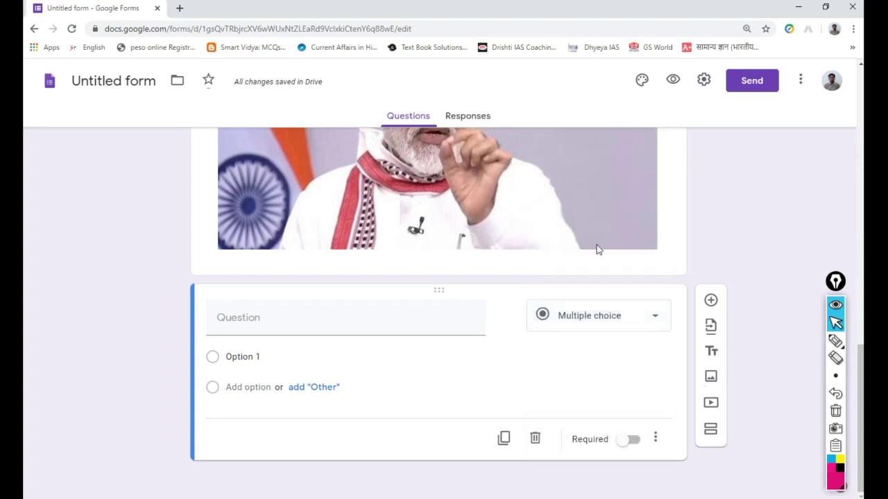
pyautogui.click(286, 320)
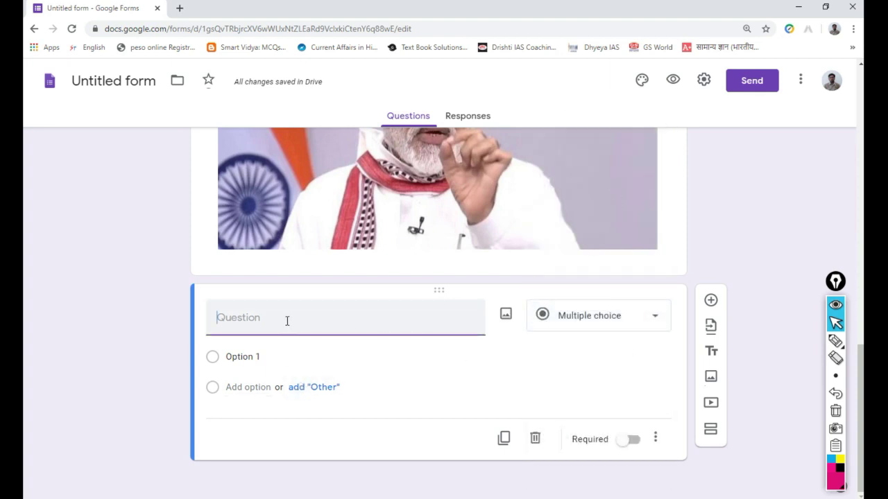
pyautogui.scroll(4, 287, 324)
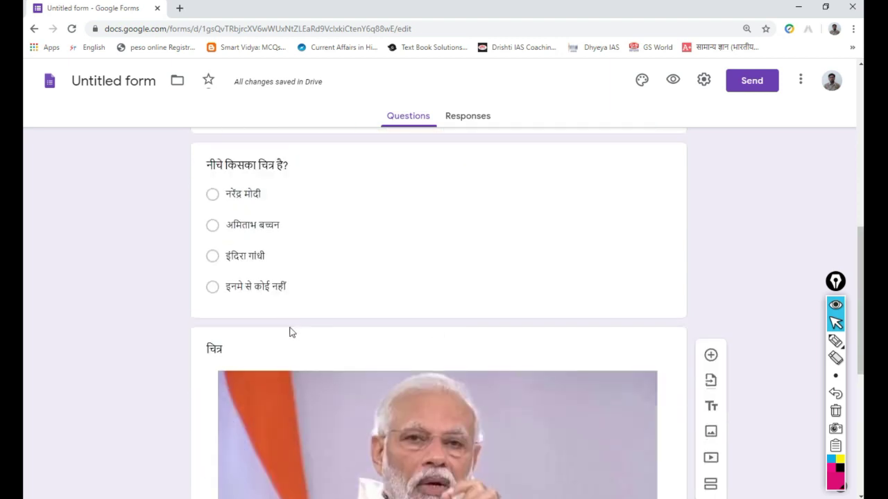
pyautogui.scroll(-4, 289, 326)
# - Write the question 'हमारे देश का क्या नाम है?' with first option भारतवर्ष
pyautogui.write('ha')
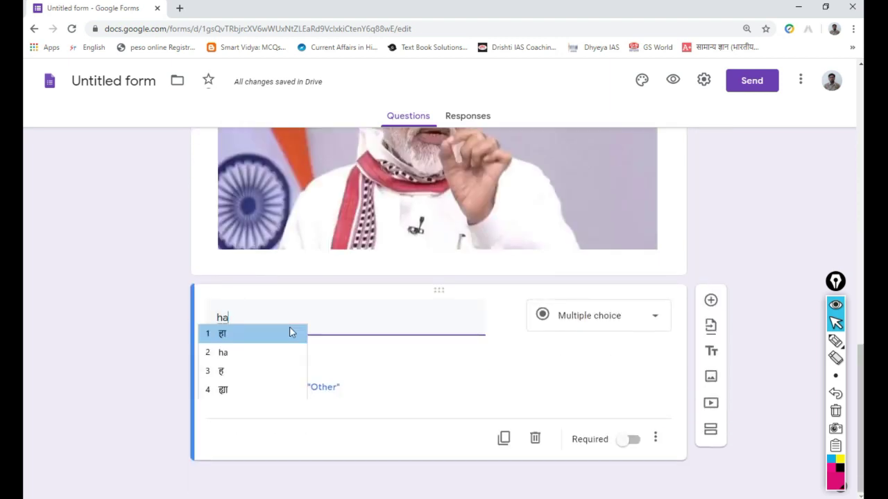
pyautogui.write('maare desh ')
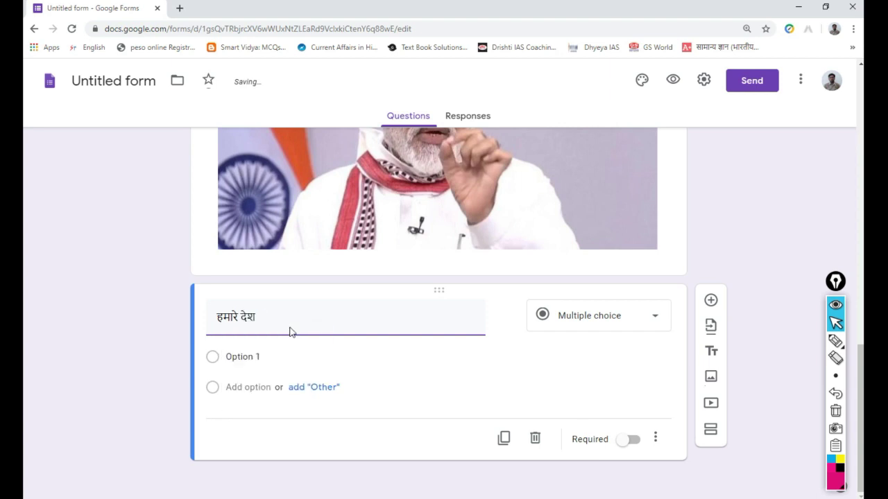
pyautogui.write('ka ')
pyautogui.write('kya ')
pyautogui.write('naam ')
pyautogui.write('ha')
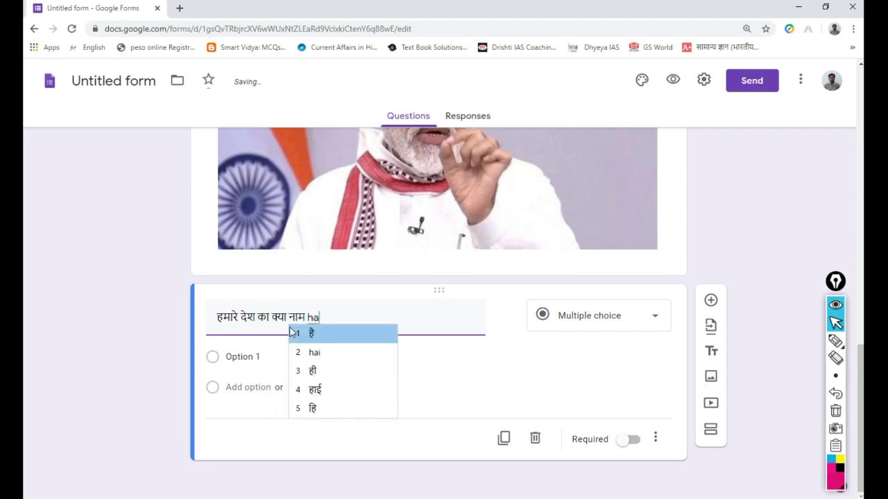
pyautogui.write('i?')
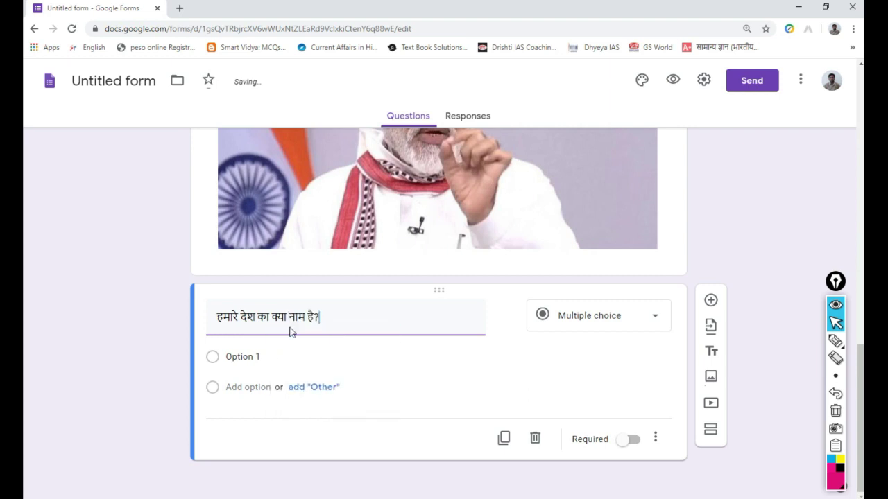
pyautogui.click(260, 357)
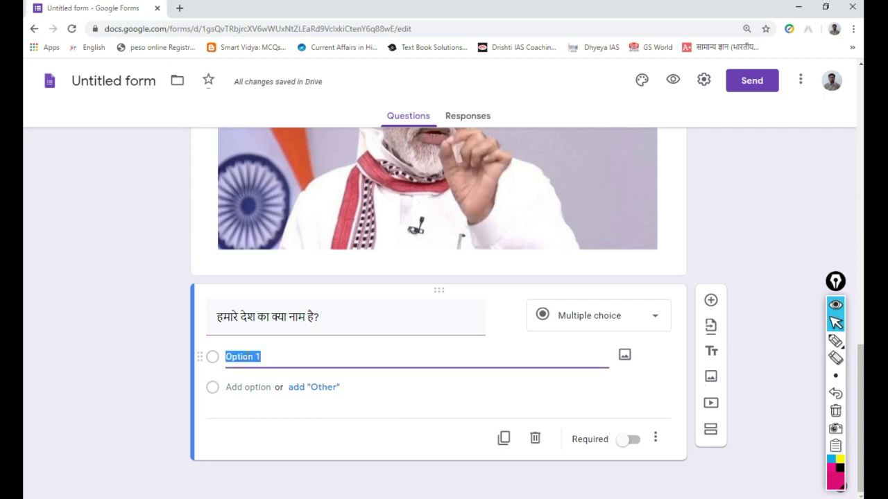
pyautogui.write('bhaarat')
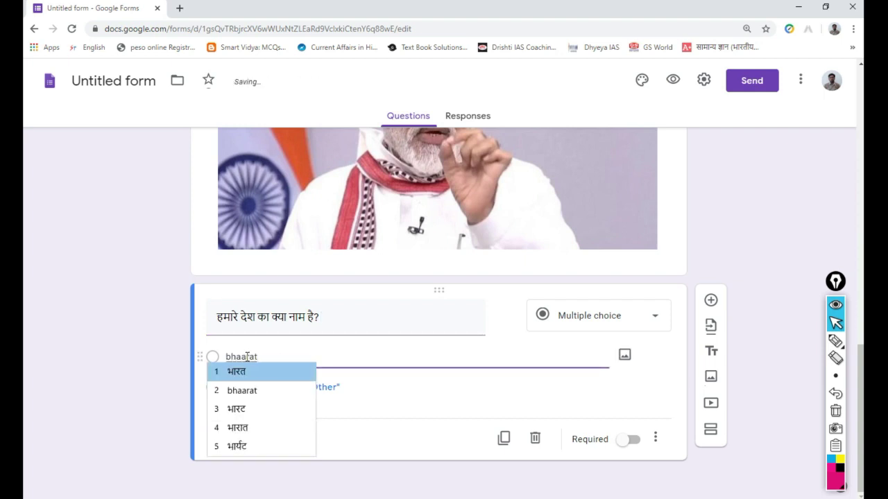
pyautogui.write('warsh')
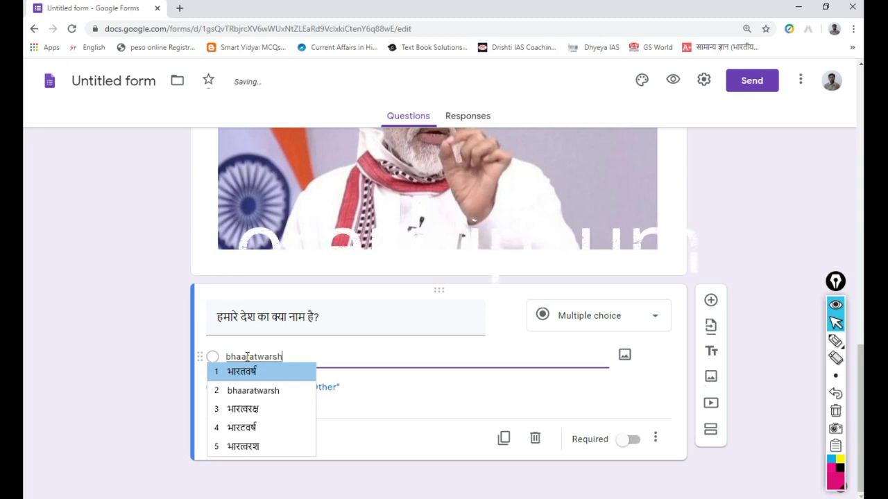
pyautogui.press('space')
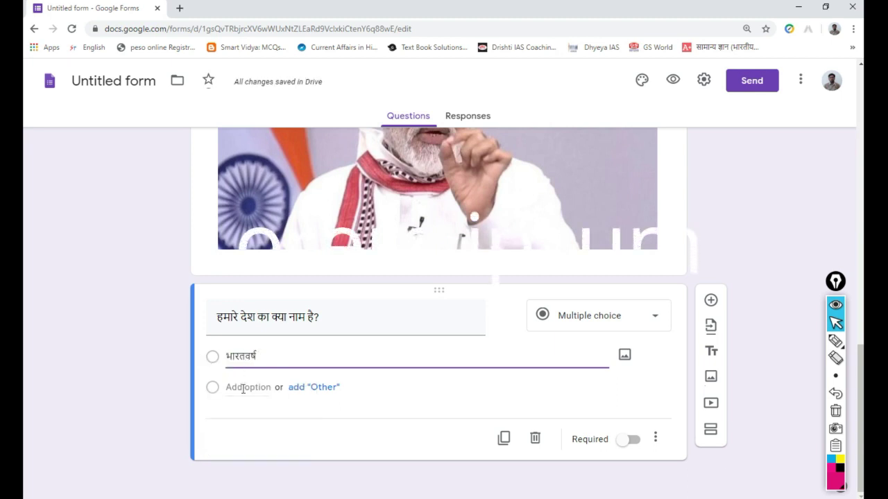
# - Add the options हिंदुस्तान, आर्यावर्त and भारत या इंडिया
pyautogui.click(244, 386)
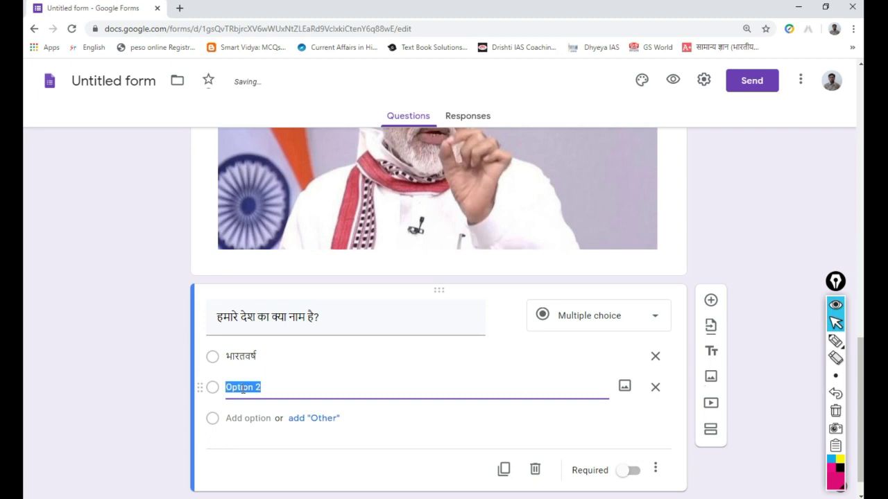
pyautogui.write('hin')
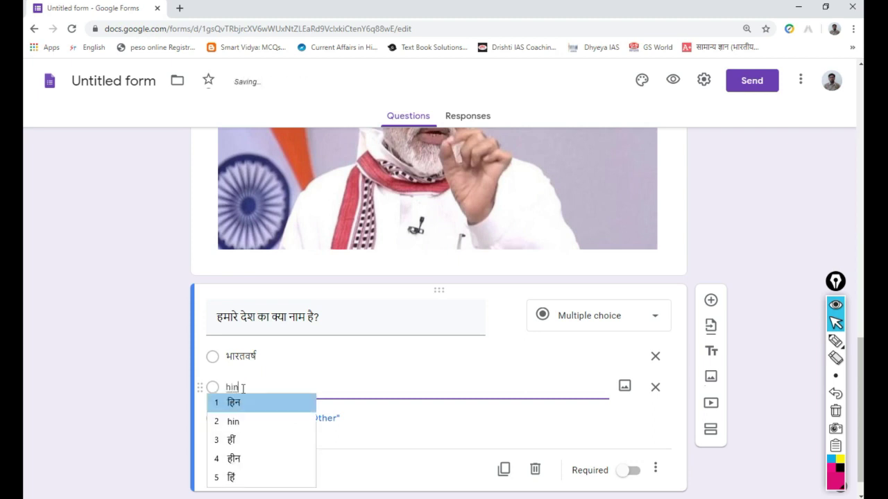
pyautogui.write('dustaa')
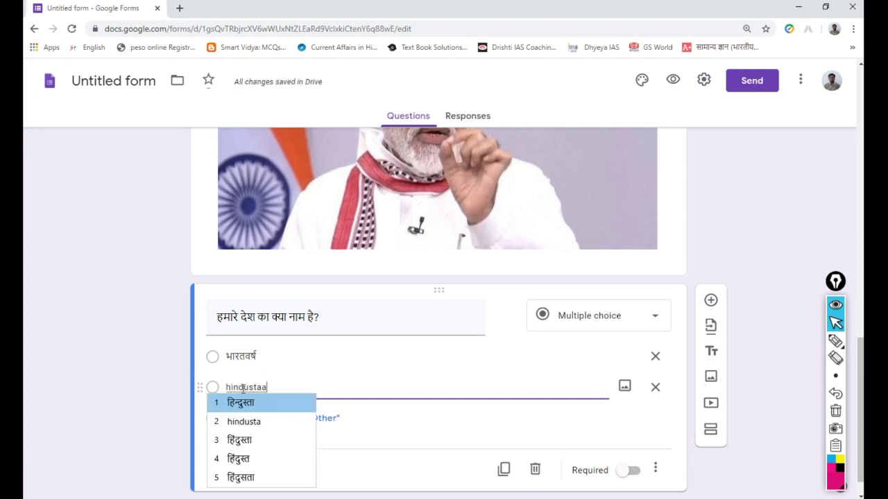
pyautogui.write('n')
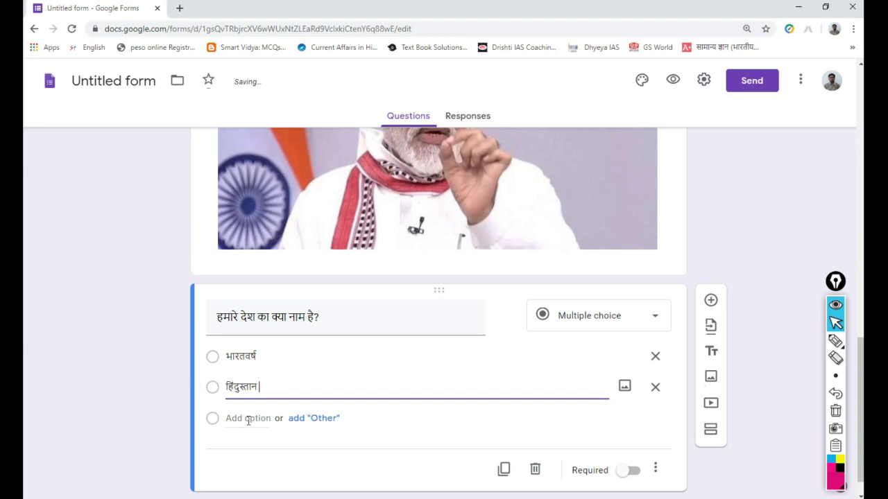
pyautogui.click(249, 418)
pyautogui.write('aa')
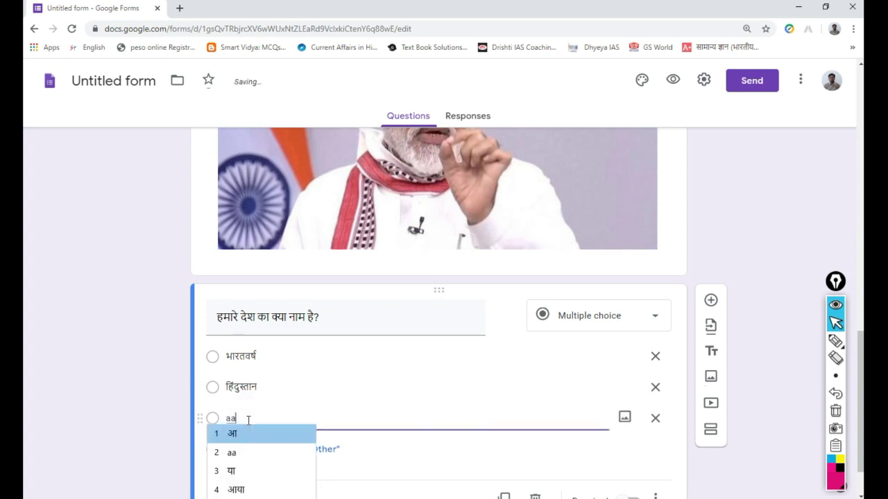
pyautogui.write('ryaawart')
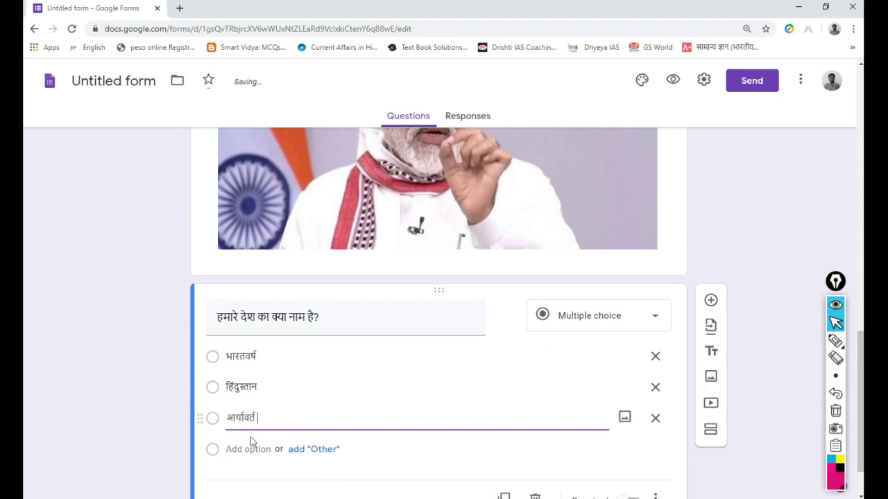
pyautogui.click(248, 449)
pyautogui.write('b')
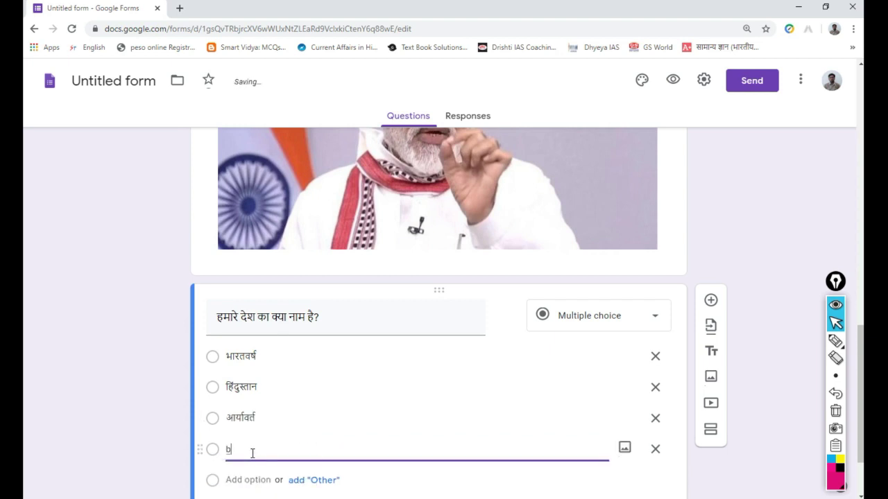
pyautogui.write('ha')
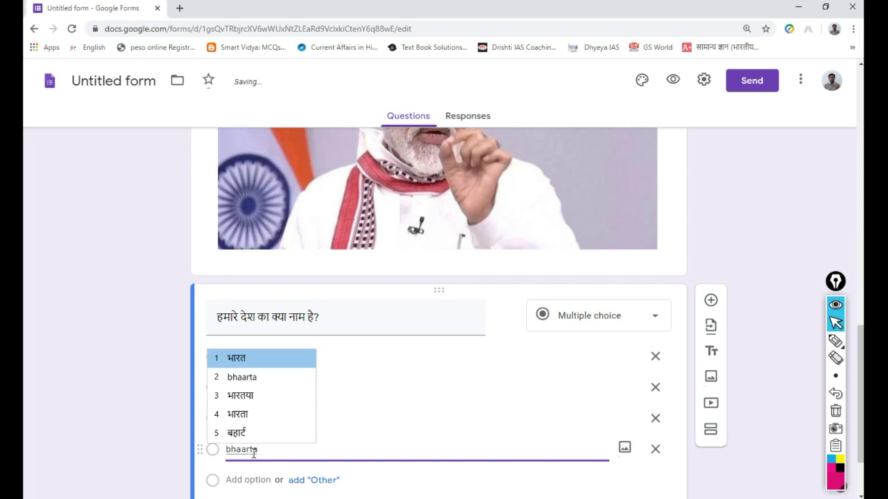
pyautogui.write('arat y')
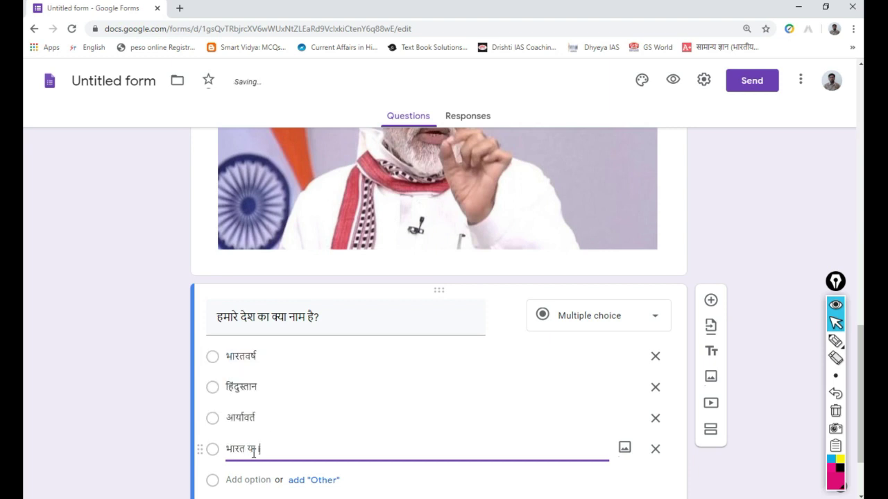
pyautogui.write('indiya')
# - Mark the country-name question as required
pyautogui.scroll(-2, 331, 444)
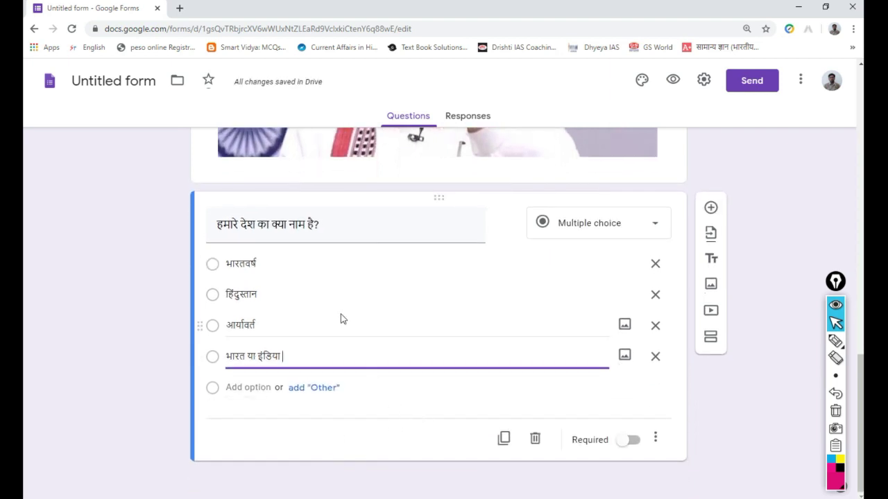
pyautogui.click(634, 441)
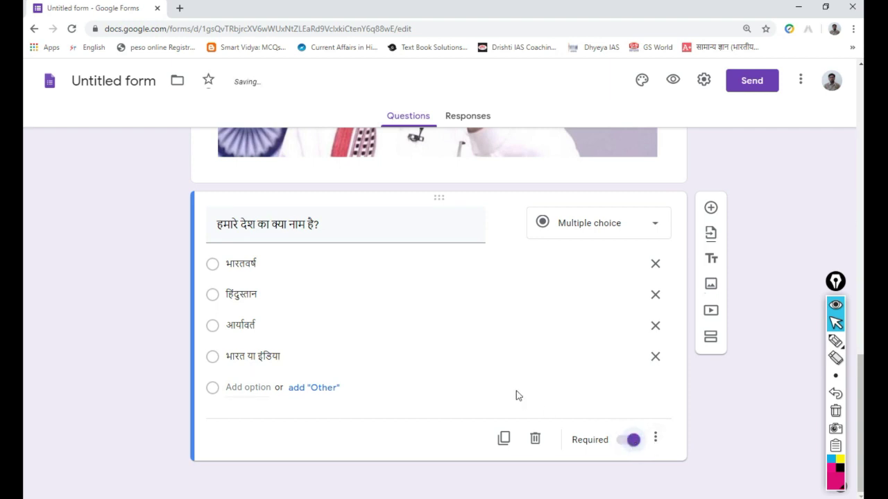
pyautogui.scroll(4, 511, 390)
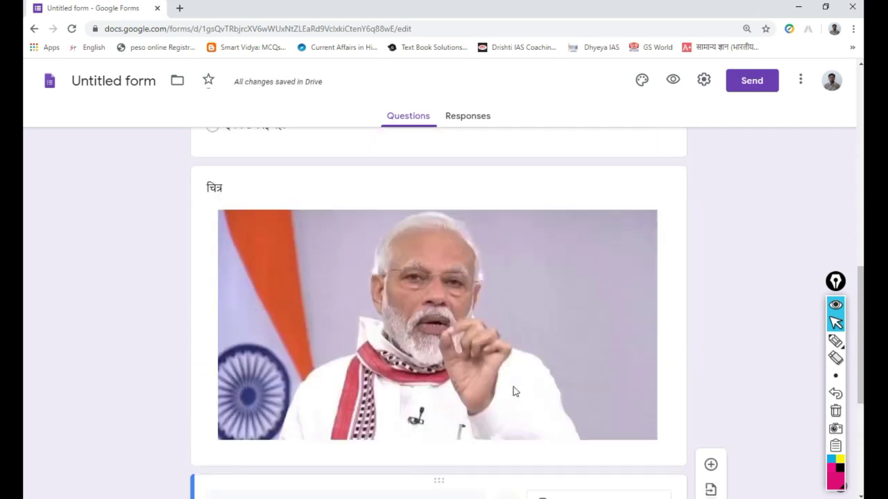
pyautogui.scroll(-4, 515, 395)
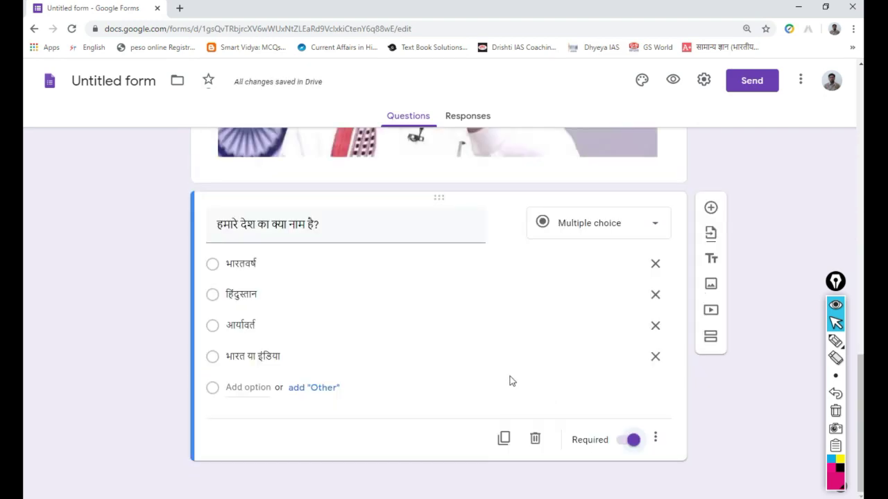
pyautogui.scroll(15, 559, 363)
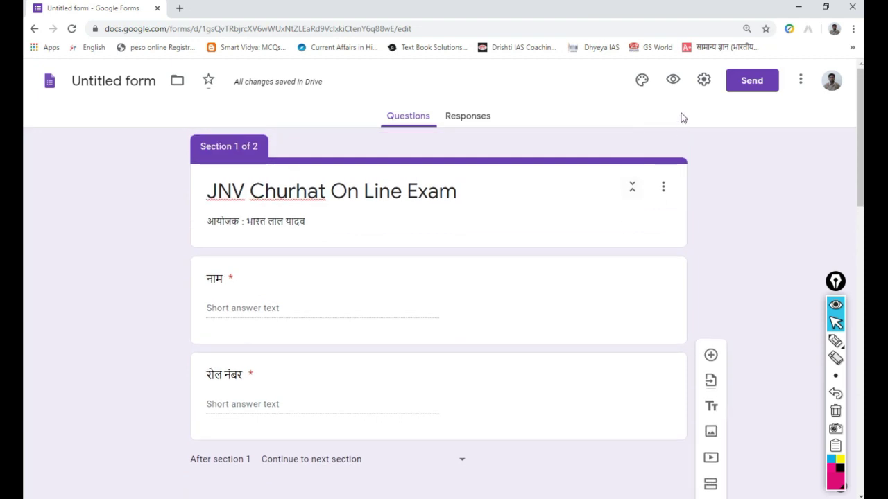
# - In Settings, enable email collection, a 1-response limit and respondent summary charts
pyautogui.click(704, 81)
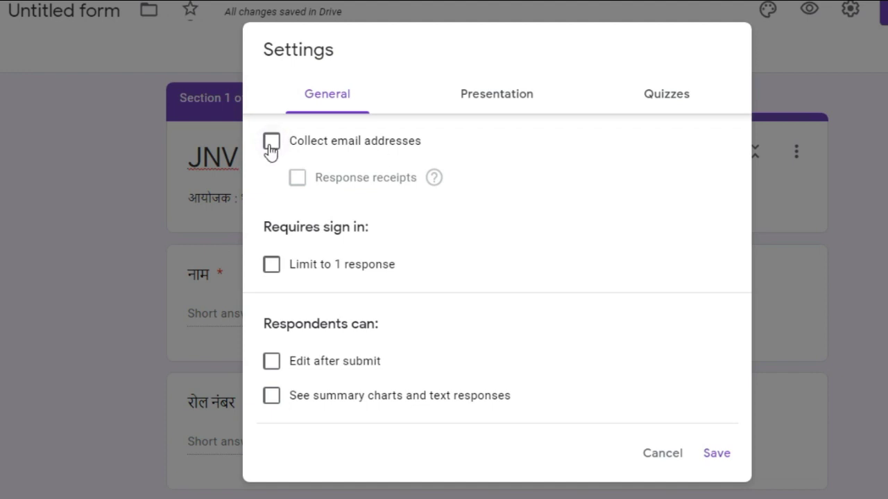
pyautogui.click(270, 143)
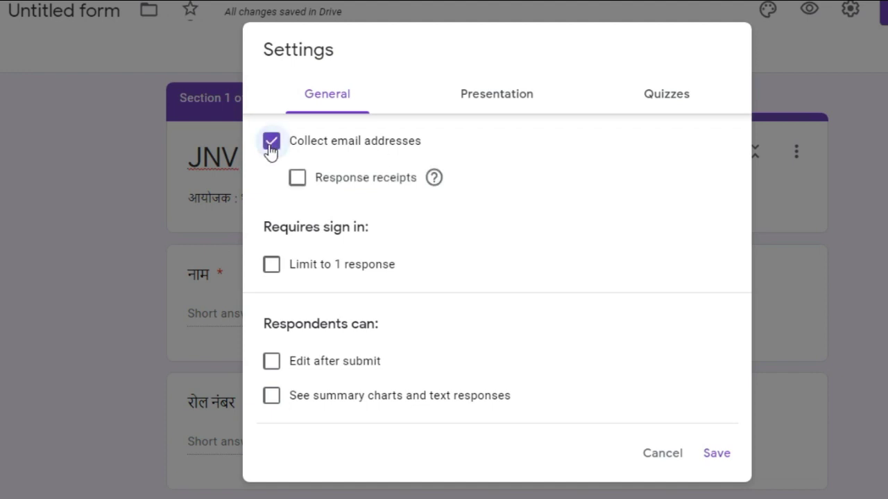
pyautogui.click(297, 181)
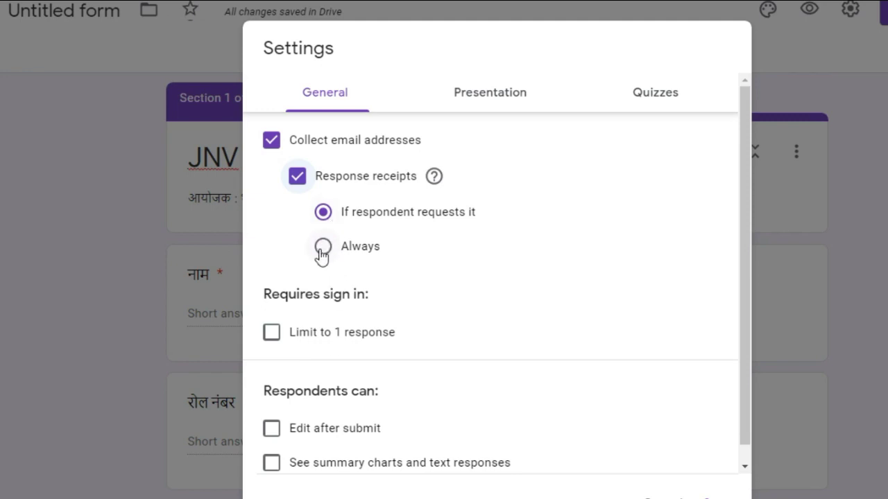
pyautogui.click(298, 192)
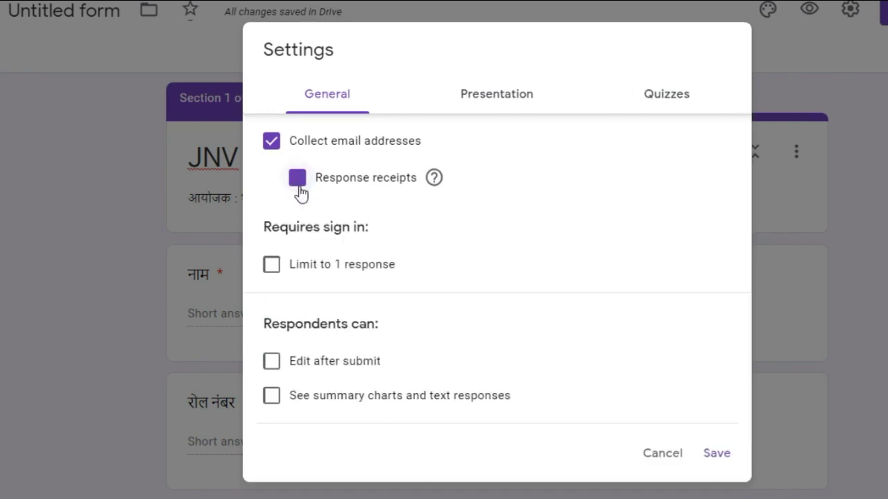
pyautogui.click(271, 270)
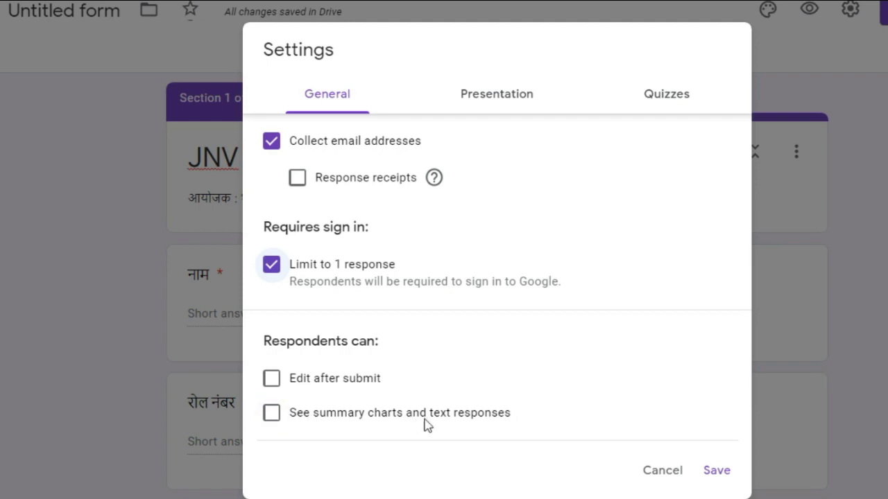
pyautogui.click(271, 416)
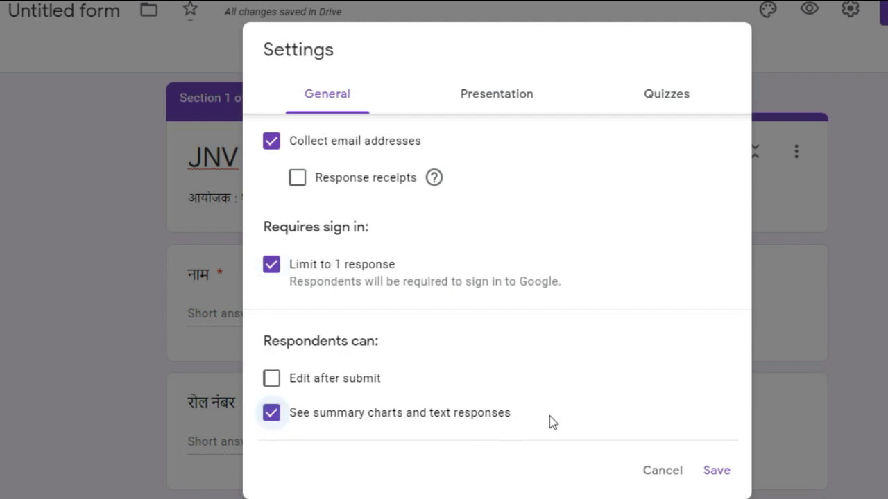
pyautogui.click(502, 105)
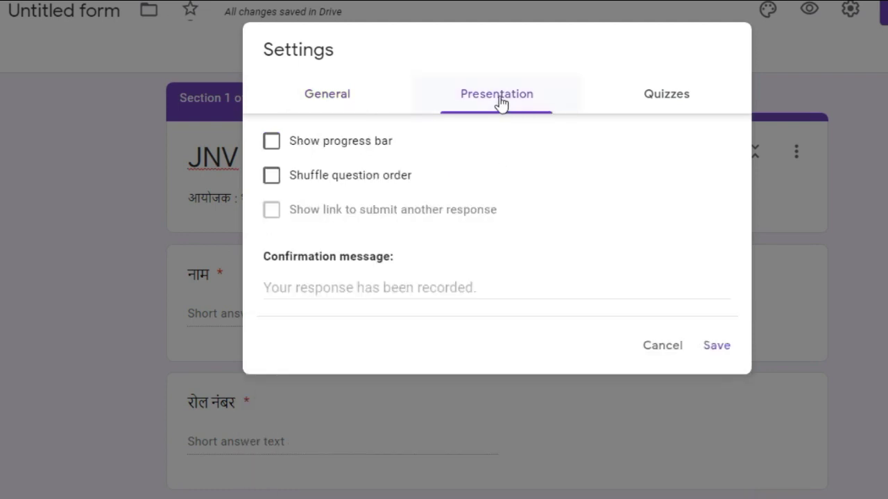
# - Turn on the progress bar and set the confirmation message 'badhai ho. ap safal hue.'
pyautogui.click(275, 142)
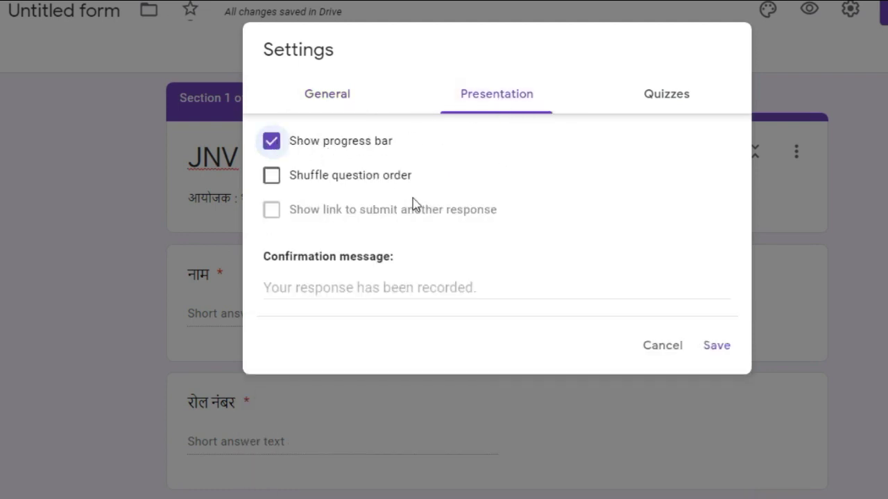
pyautogui.click(272, 179)
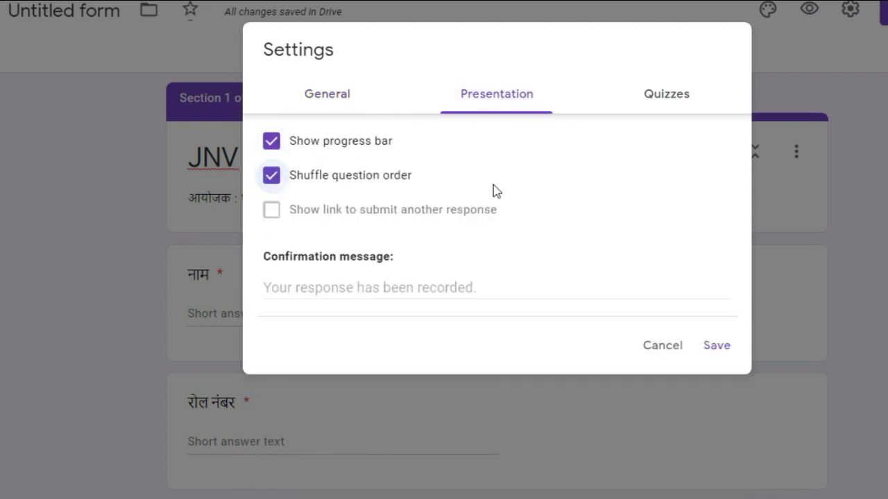
pyautogui.click(276, 182)
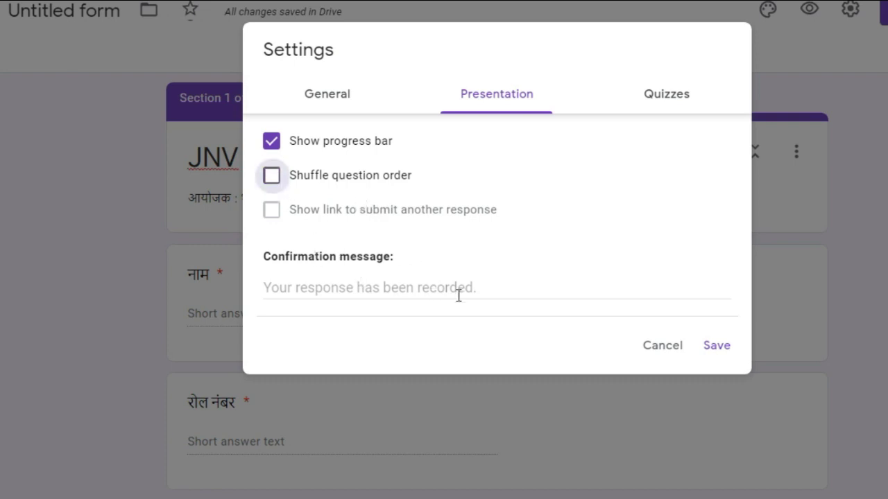
pyautogui.click(495, 293)
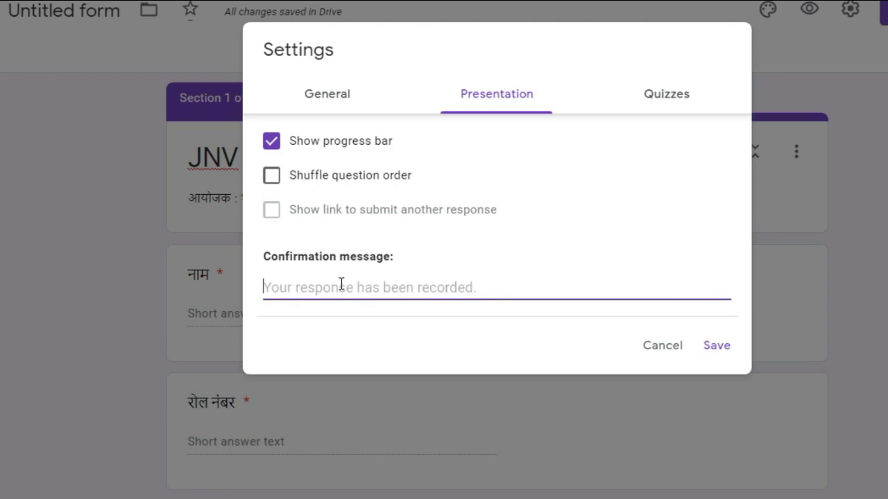
pyautogui.write('badha')
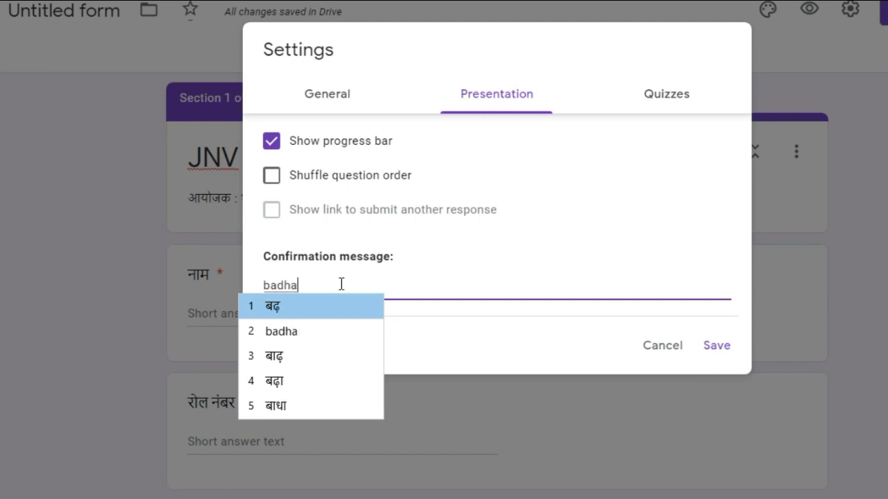
pyautogui.write('i h')
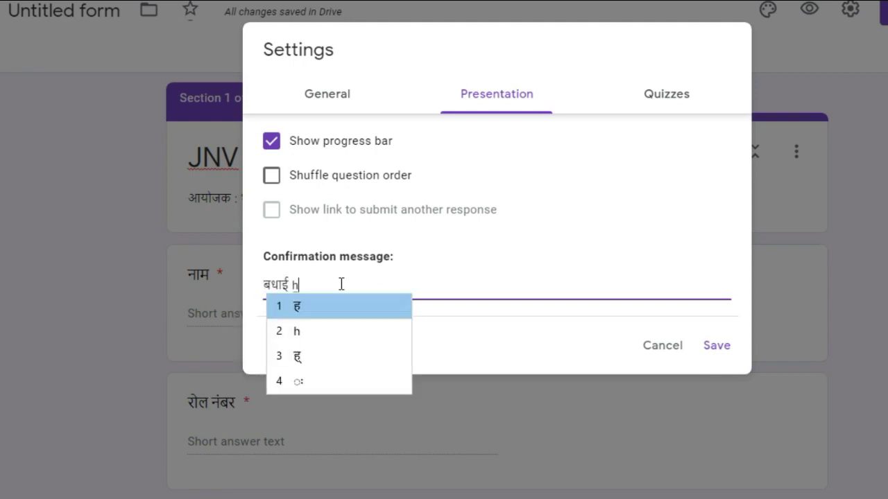
pyautogui.write('o. ap')
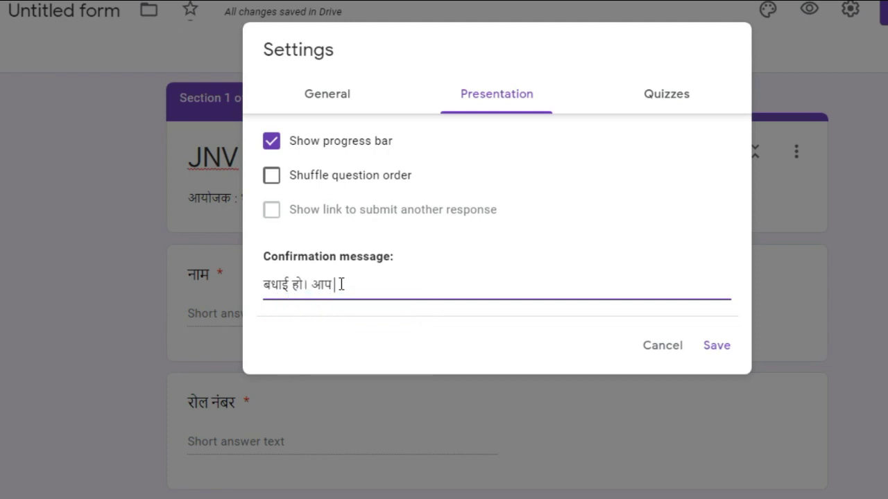
pyautogui.write(' sa')
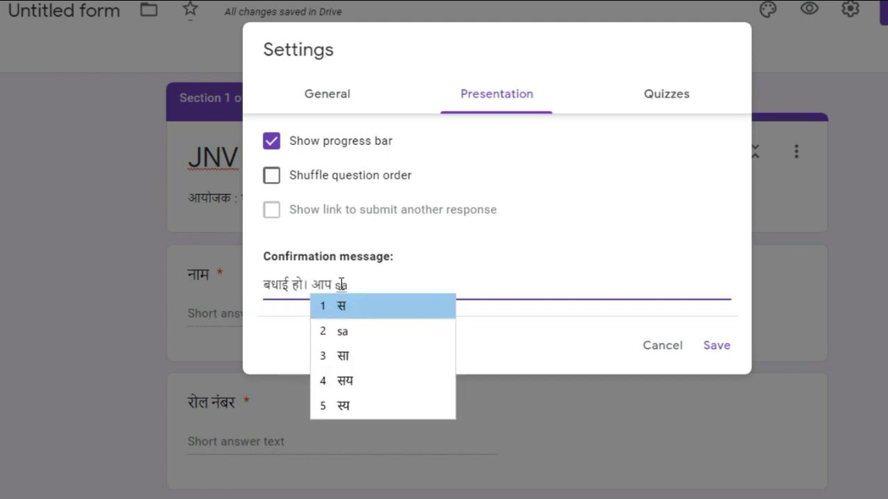
pyautogui.write('fal ')
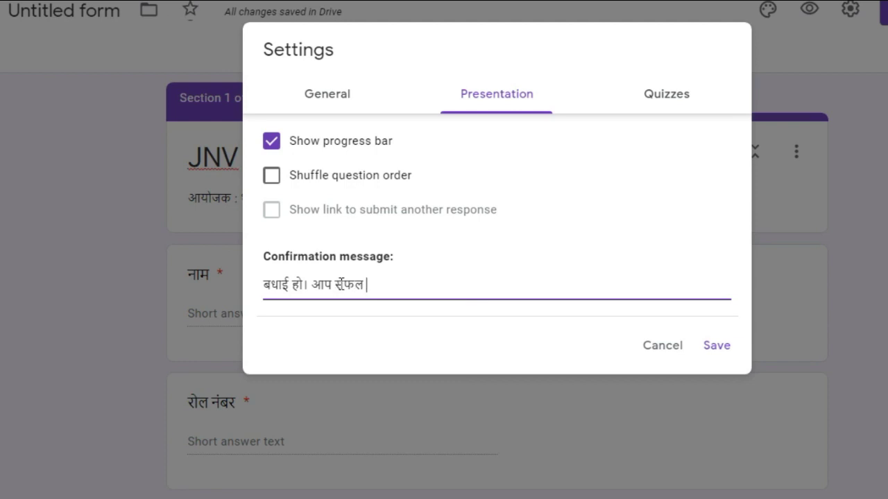
pyautogui.write('hue')
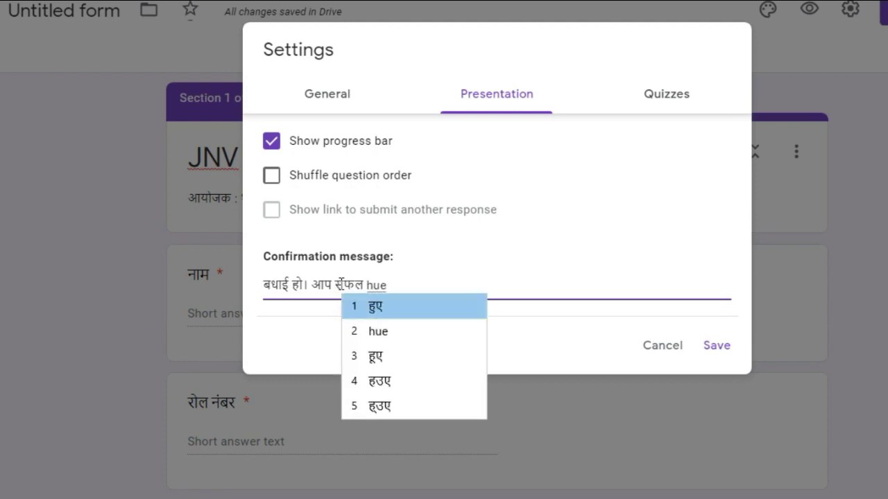
pyautogui.write('.')
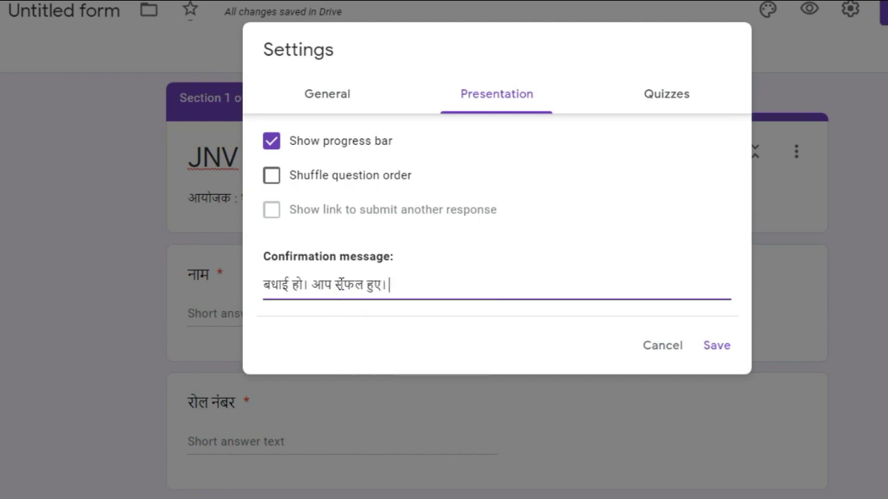
# - Make the form a quiz with grades released later after manual review, and save
pyautogui.click(672, 97)
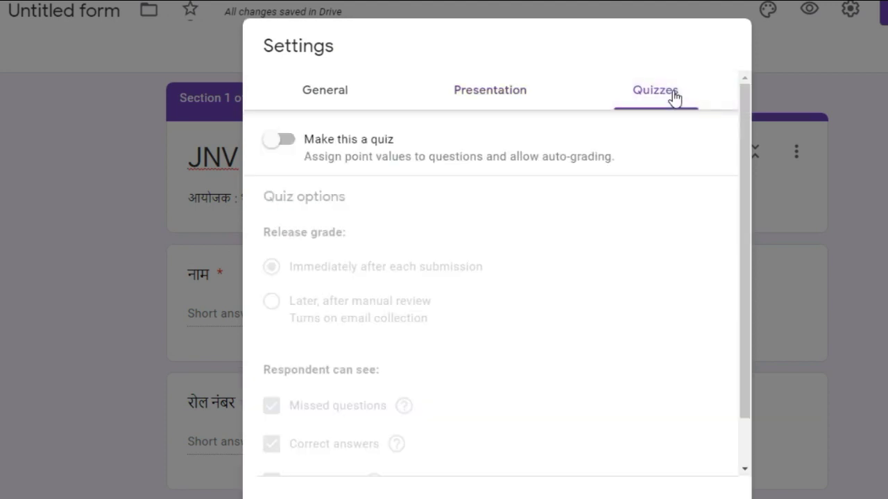
pyautogui.click(281, 141)
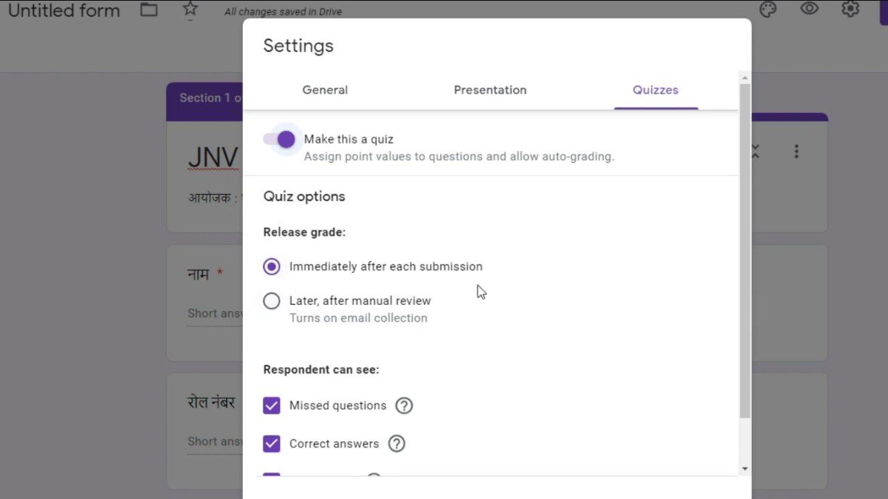
pyautogui.click(280, 307)
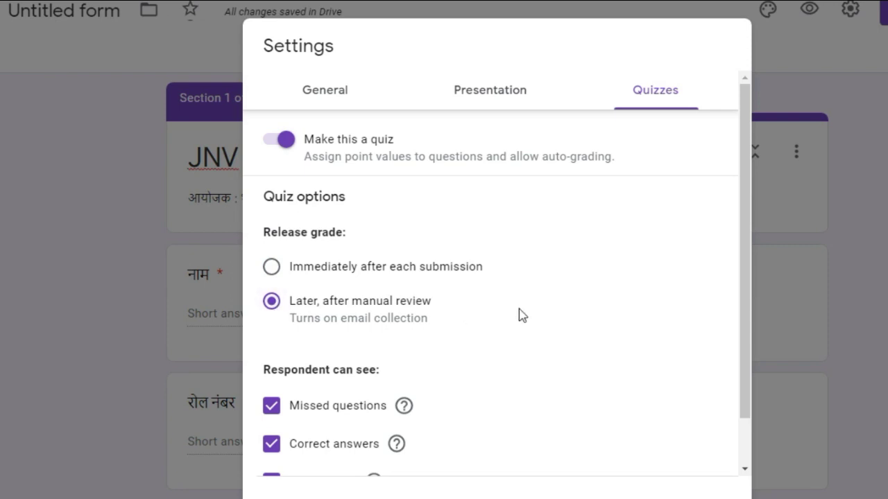
pyautogui.scroll(-1, 519, 315)
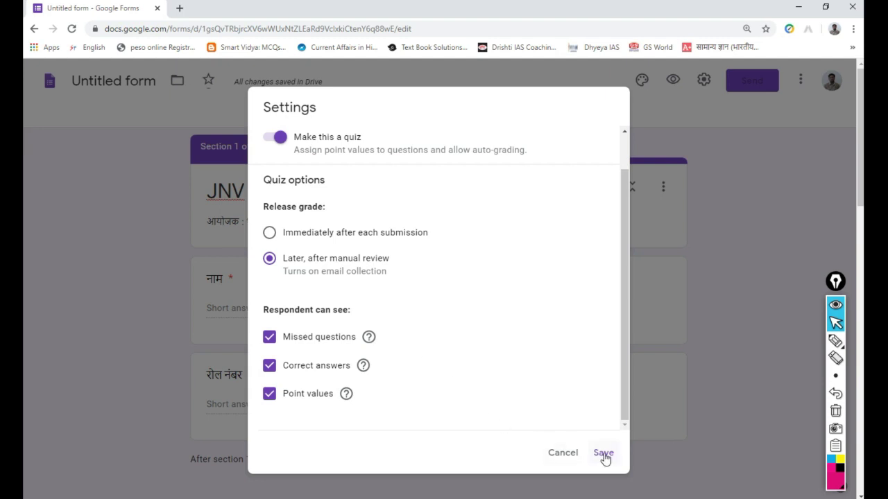
pyautogui.click(604, 454)
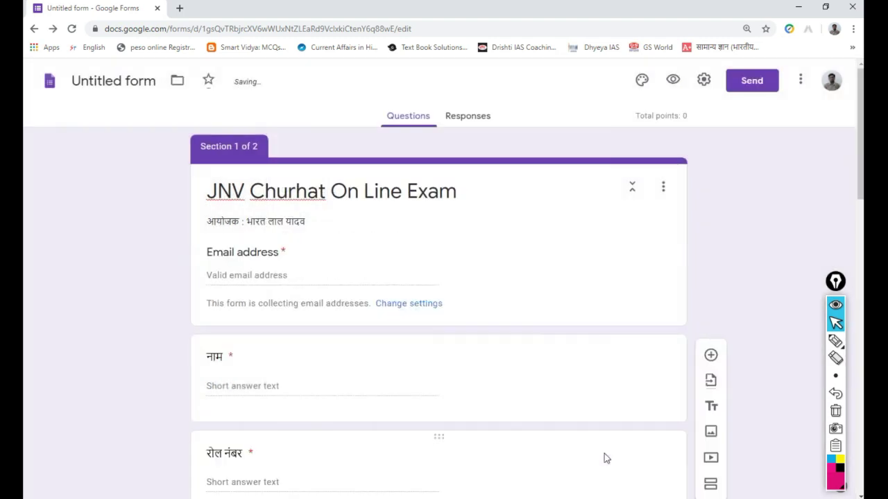
# - Scroll to Section 2 and select the picture question नीचे किसका चित्र है? to edit it
pyautogui.scroll(-15, 524, 371)
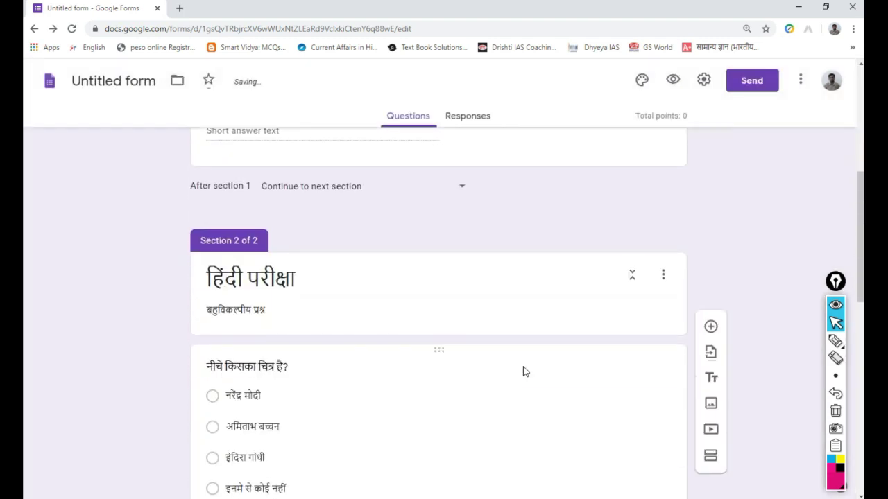
pyautogui.scroll(-3, 523, 371)
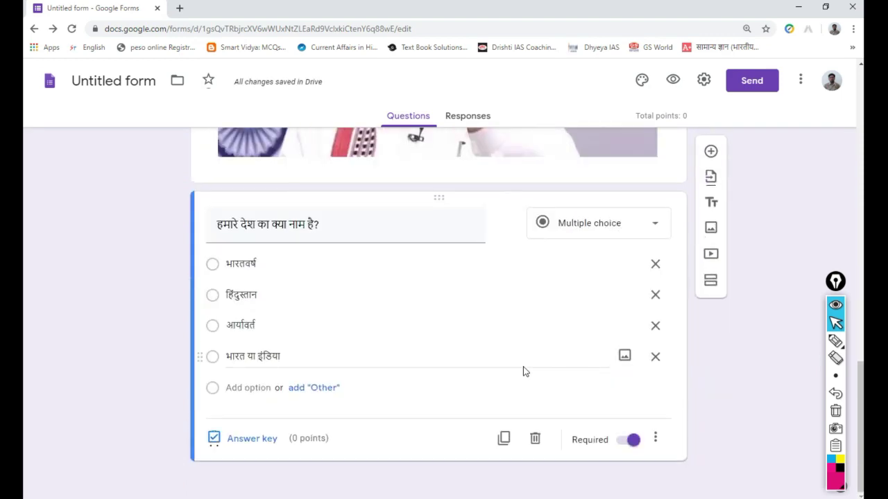
pyautogui.scroll(18, 523, 372)
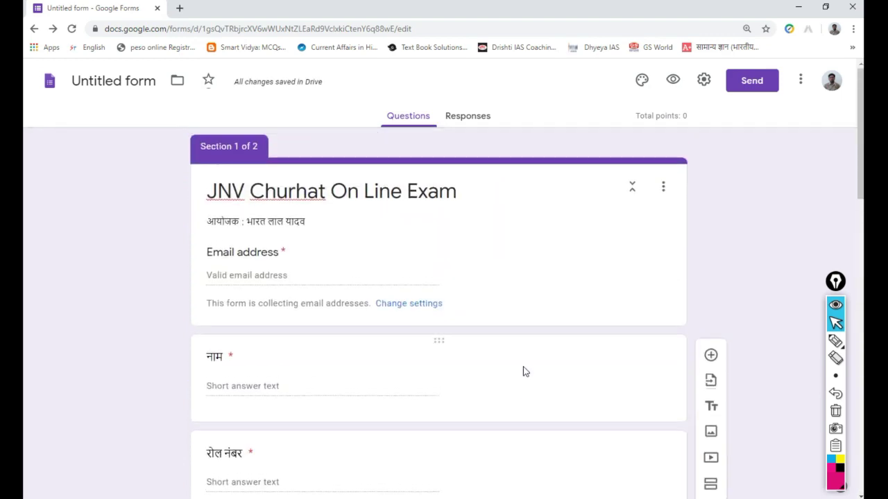
pyautogui.scroll(-3, 456, 338)
pyautogui.scroll(2, 455, 338)
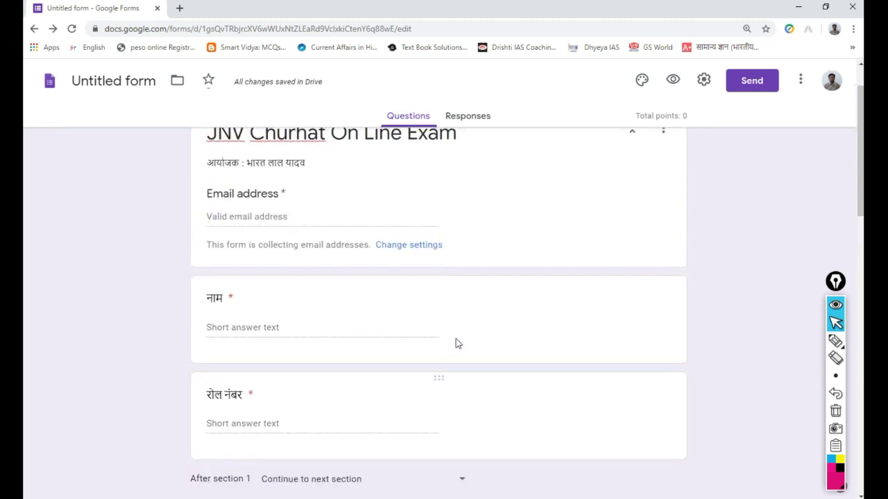
pyautogui.scroll(1, 456, 343)
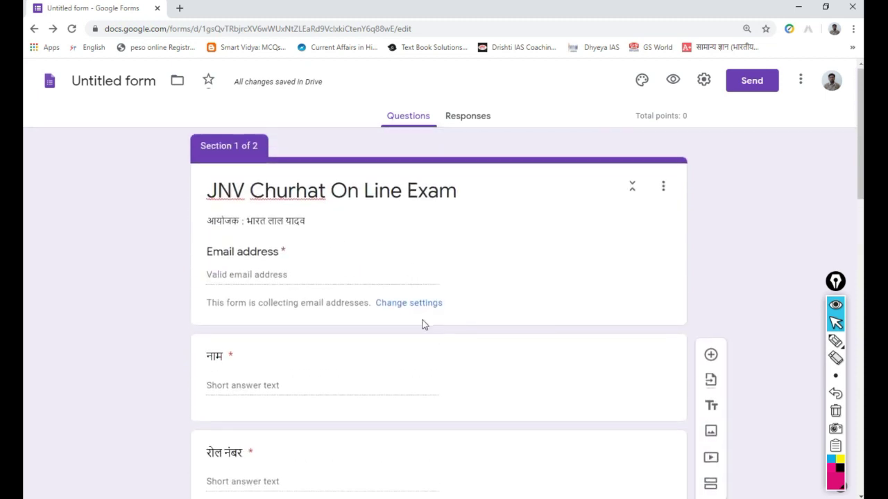
pyautogui.scroll(-3, 424, 324)
pyautogui.scroll(1, 423, 319)
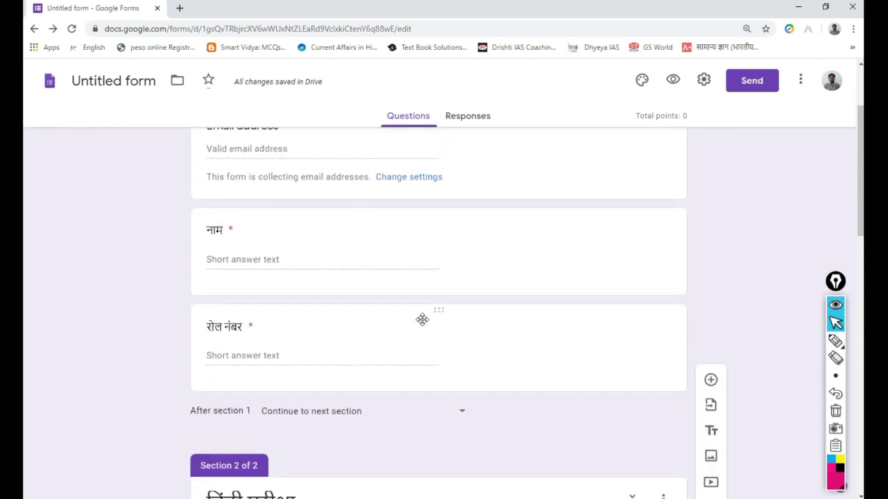
pyautogui.scroll(-5, 422, 323)
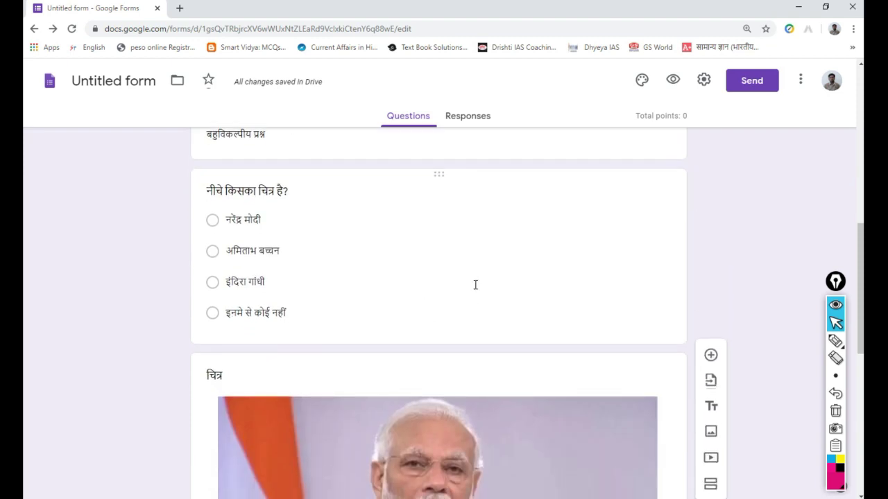
pyautogui.click(475, 284)
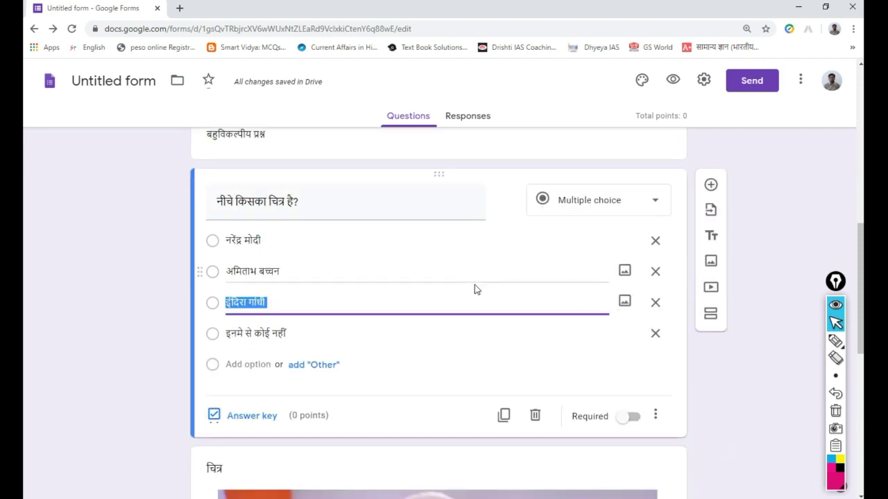
# - Set the picture question's answer key to नरेंद्र मोदी, worth 1 point
pyautogui.click(215, 416)
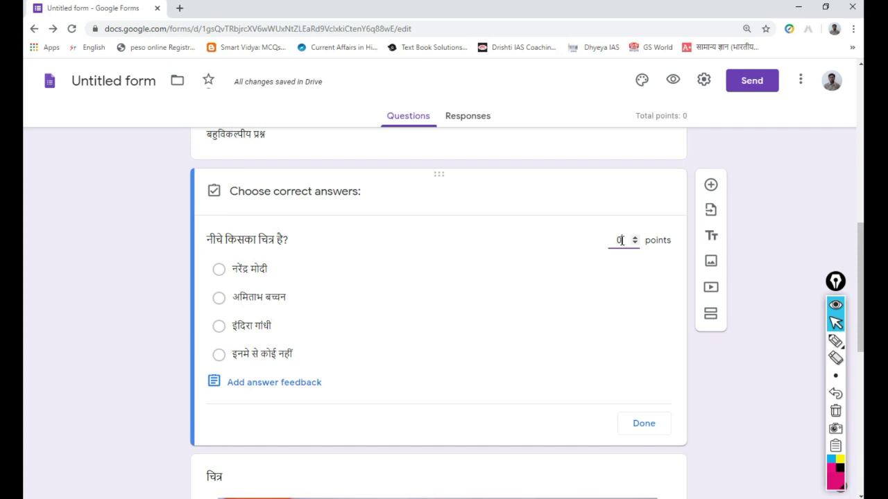
pyautogui.write('1')
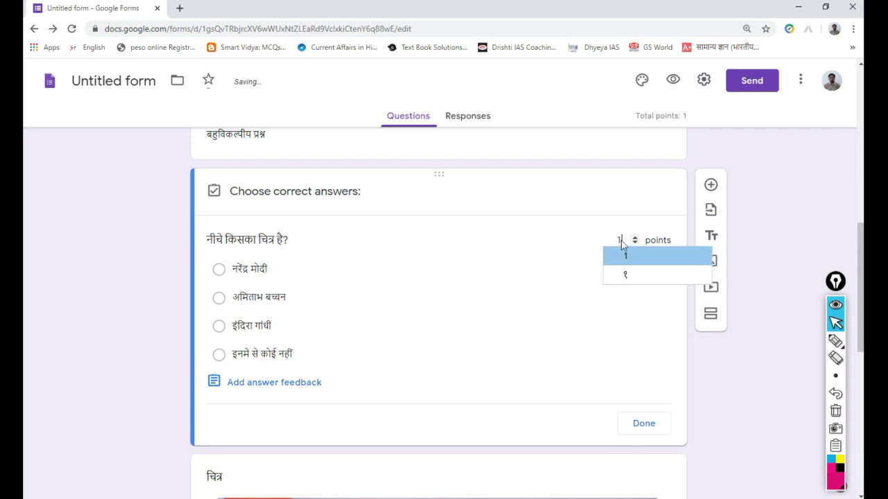
pyautogui.write('1')
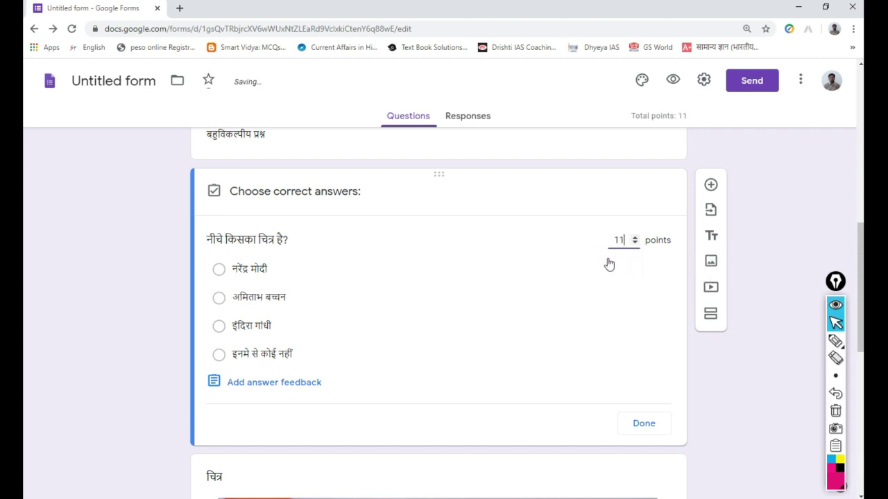
pyautogui.press('BackSpace')
pyautogui.press('BackSpace')
pyautogui.click(653, 243)
pyautogui.write('1')
pyautogui.click(219, 270)
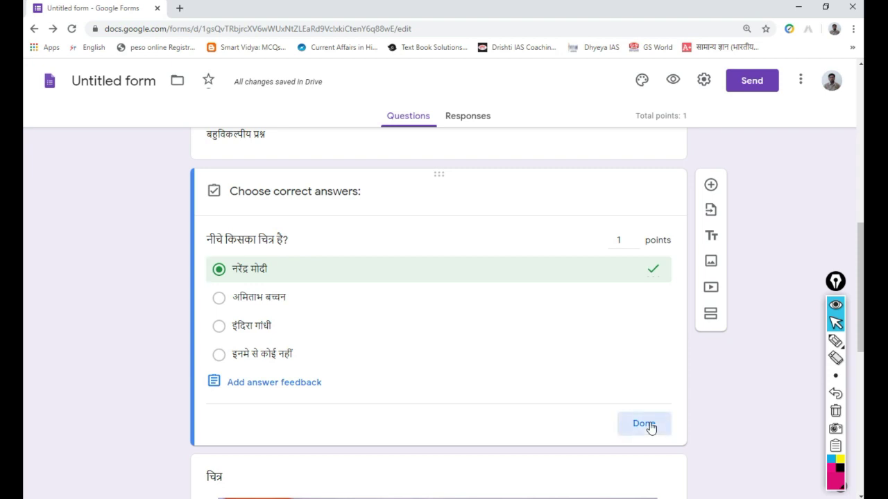
pyautogui.click(645, 424)
# - Turn on Required for the picture question and bring up its extra options
pyautogui.scroll(-3, 360, 357)
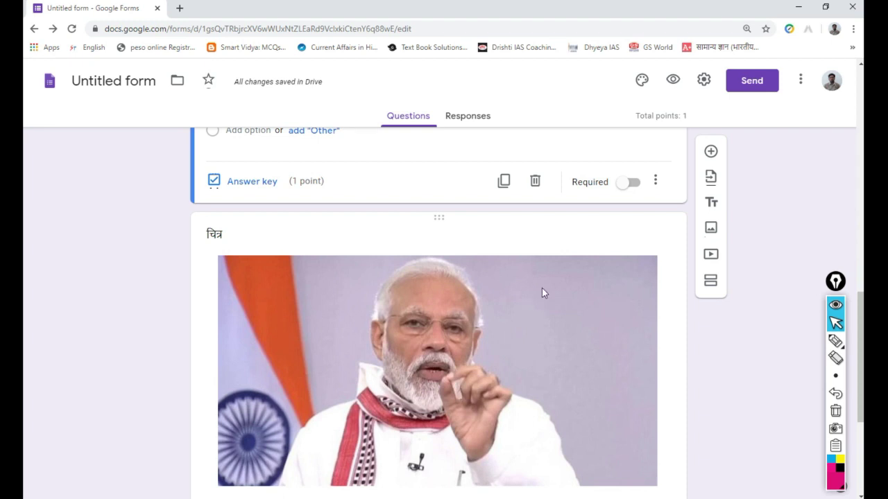
pyautogui.scroll(4, 542, 290)
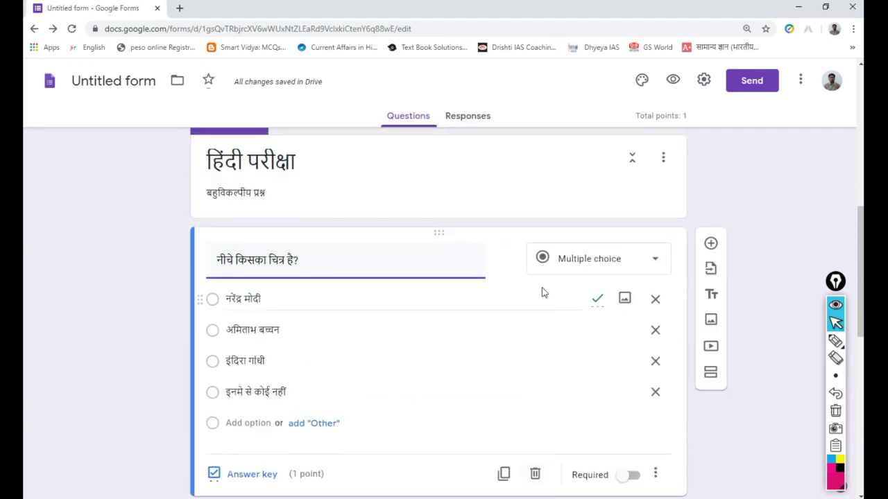
pyautogui.scroll(-3, 542, 291)
pyautogui.click(639, 307)
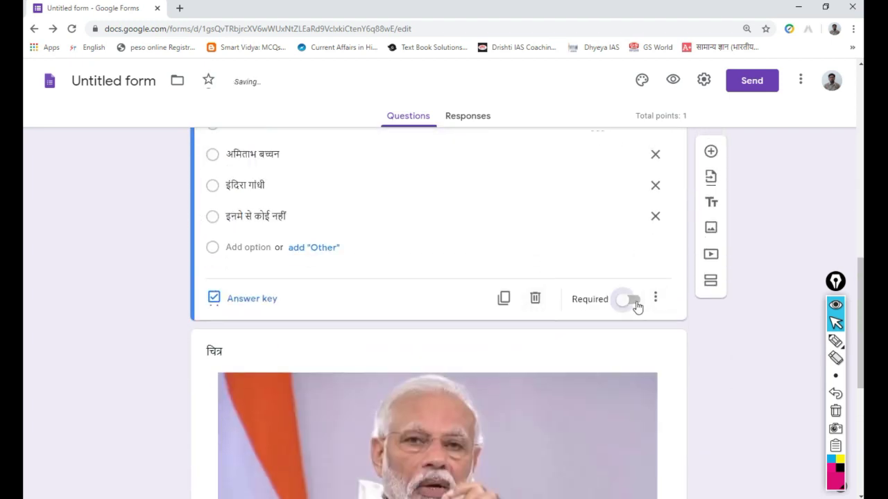
pyautogui.click(656, 301)
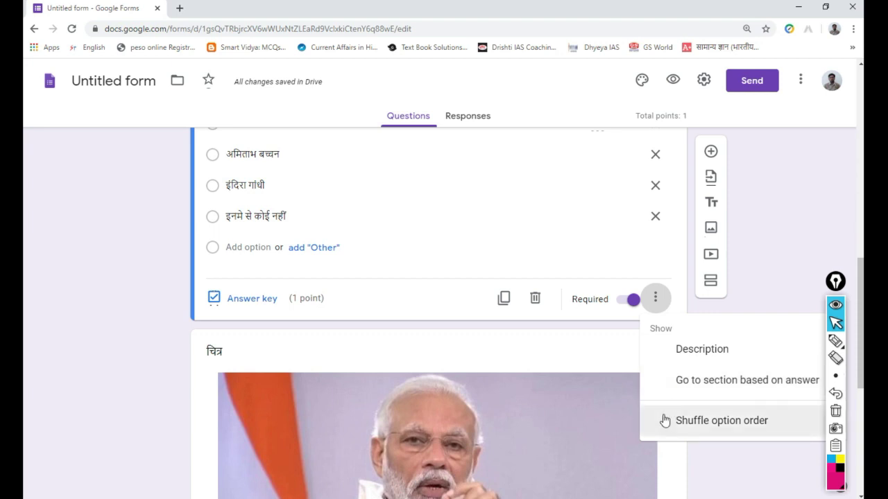
# - Enable Shuffle option order for the picture question's answers
pyautogui.click(664, 421)
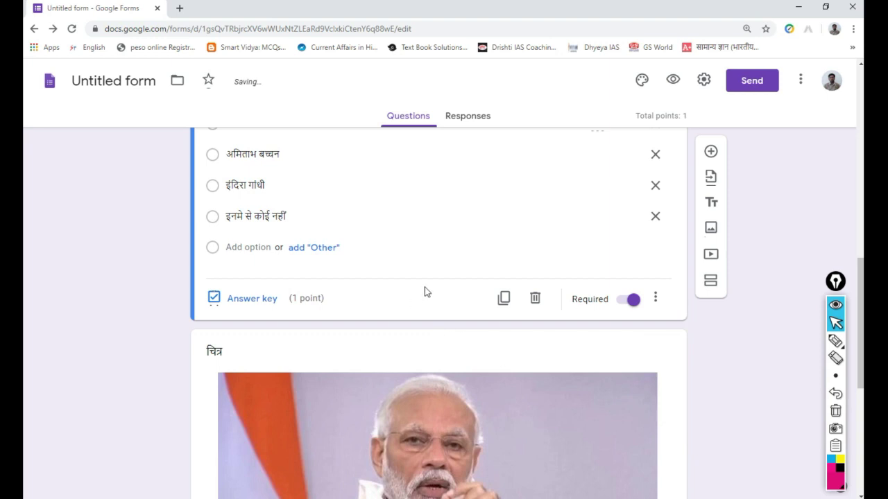
pyautogui.scroll(2, 426, 292)
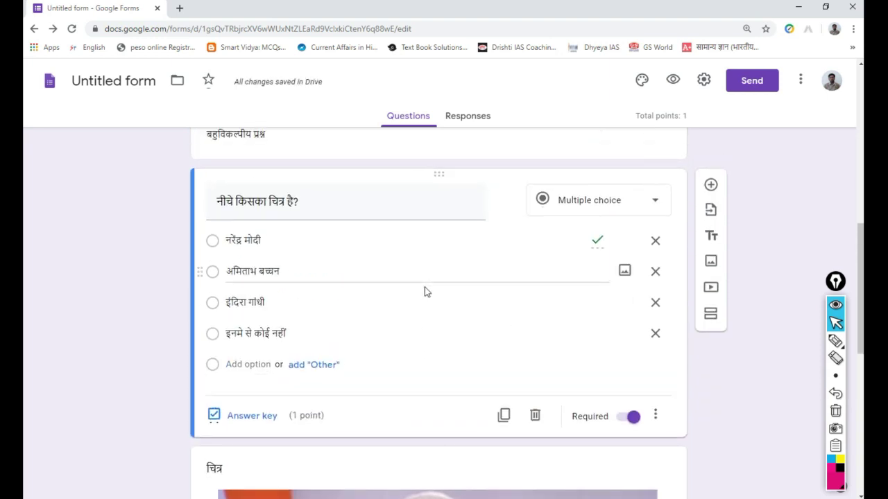
pyautogui.click(656, 419)
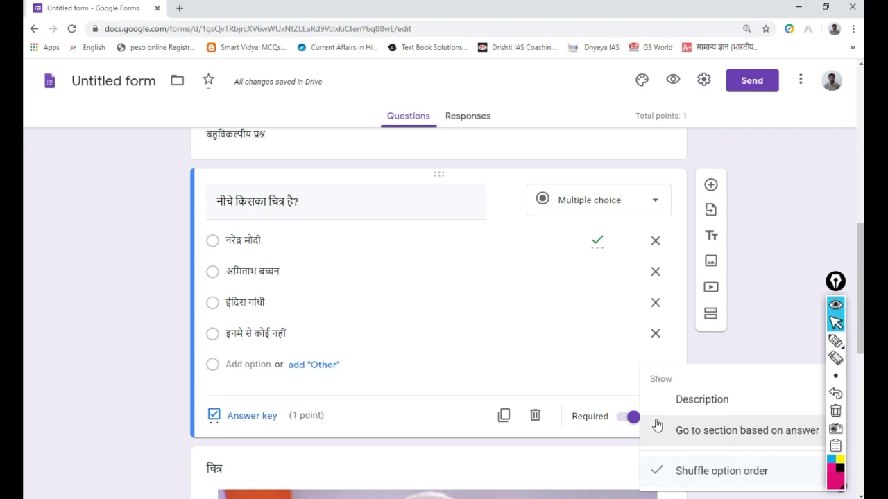
pyautogui.click(662, 473)
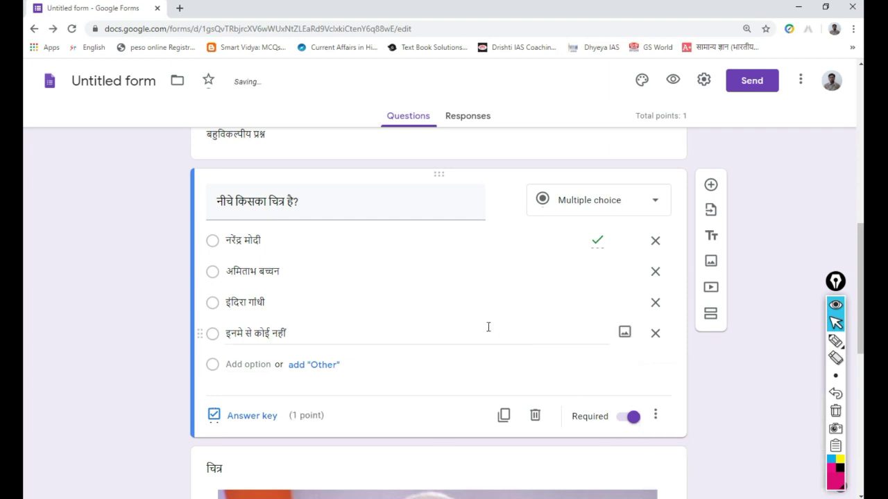
# - Select the question हमारे देश का क्या नाम है? to edit it
pyautogui.scroll(-3, 487, 326)
pyautogui.scroll(-3, 487, 326)
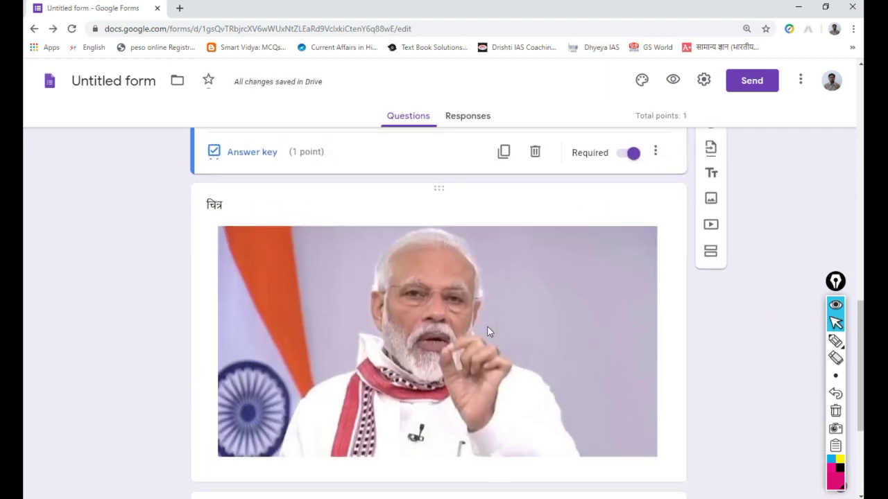
pyautogui.click(502, 372)
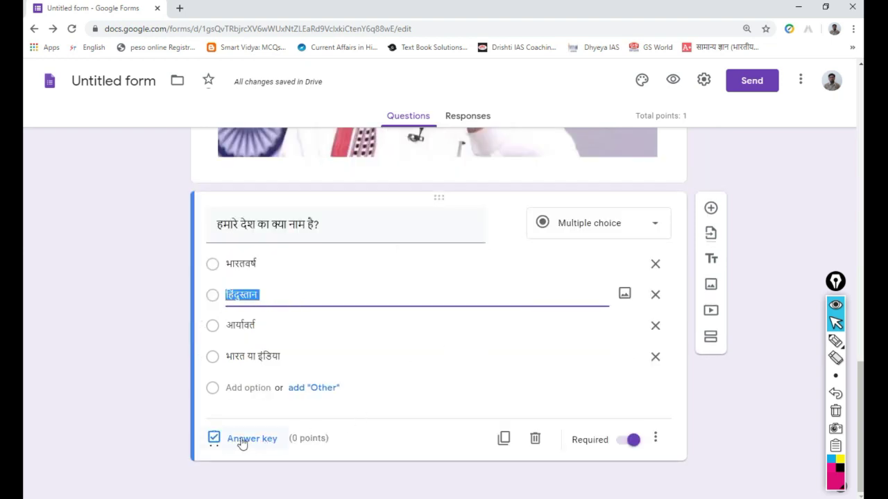
# - Set भारत या इंडिया as the 1-point correct answer in the country-name question's answer key
pyautogui.click(215, 440)
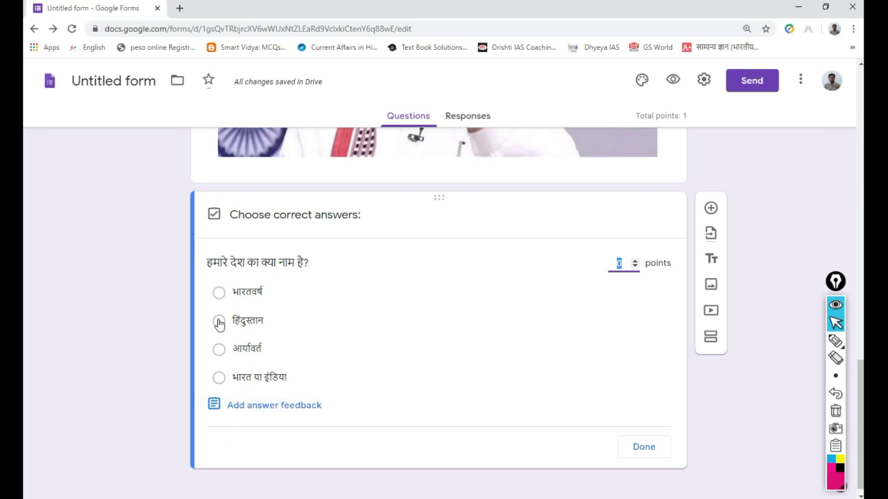
pyautogui.click(218, 379)
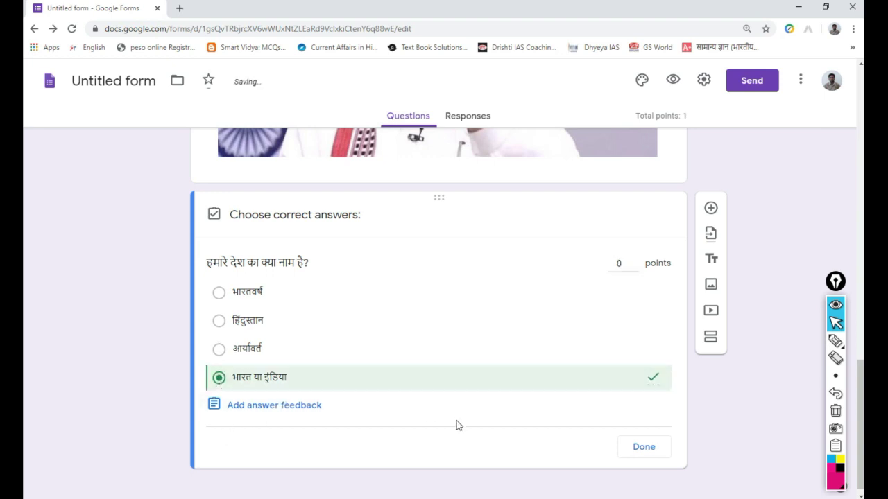
pyautogui.click(635, 264)
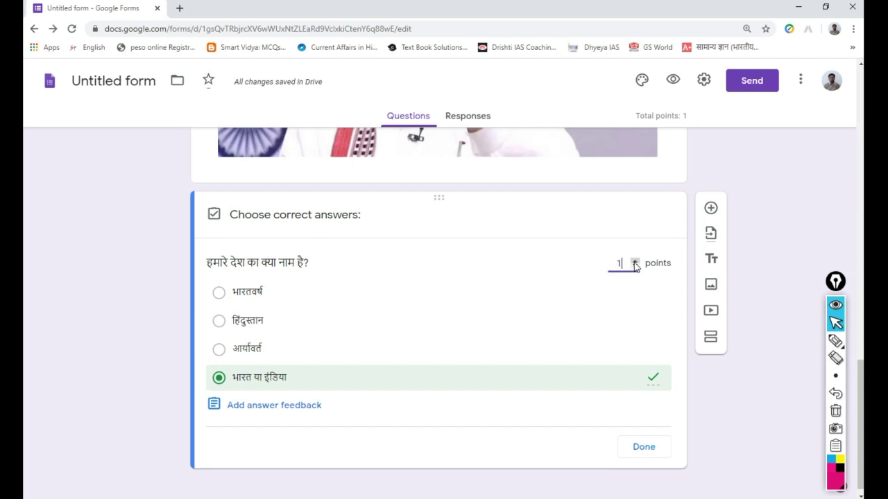
pyautogui.click(643, 449)
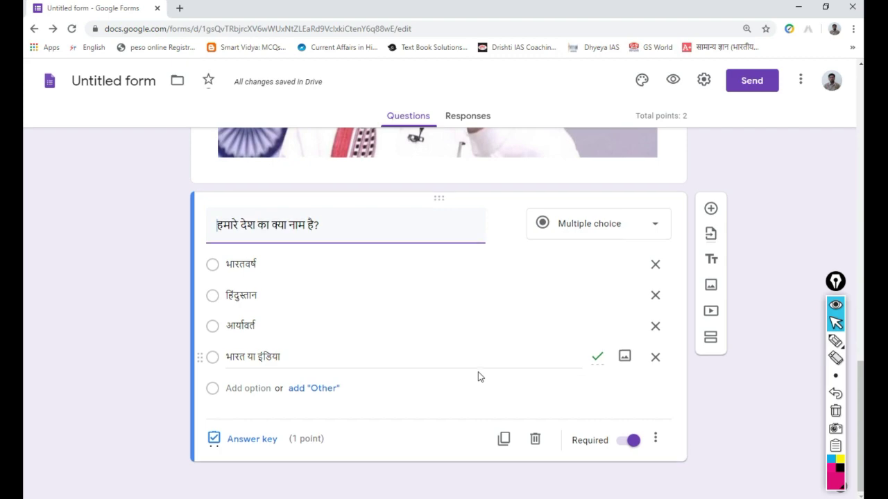
pyautogui.scroll(10, 478, 373)
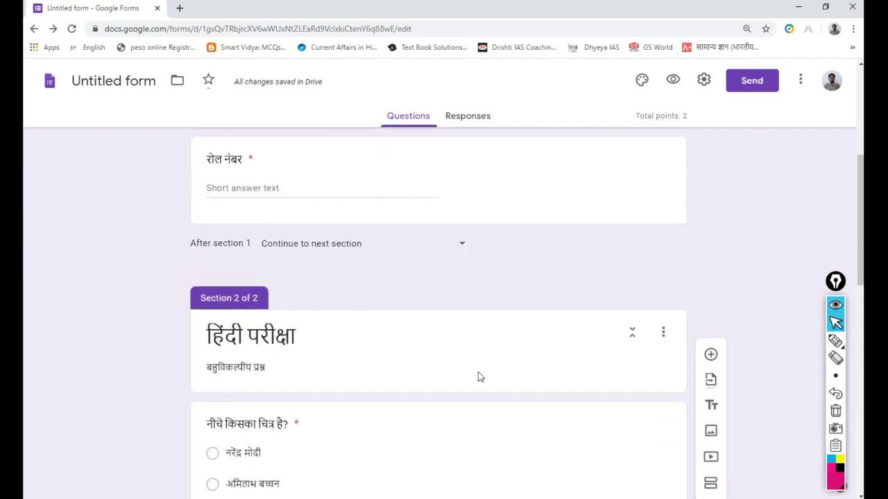
pyautogui.scroll(-10, 478, 372)
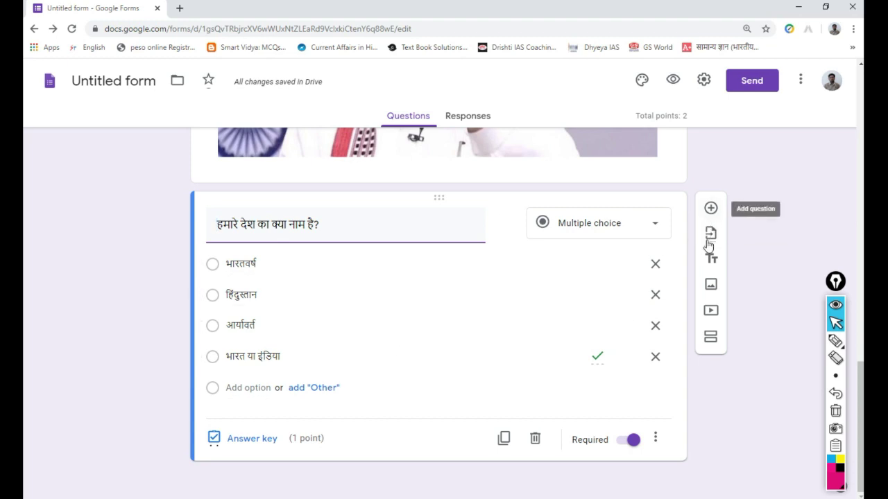
# - Add a third section titled एक सादे पेज पर उत्तर लिखकर उसकी फ़ोटो अपलोड कीजिए।
pyautogui.click(711, 340)
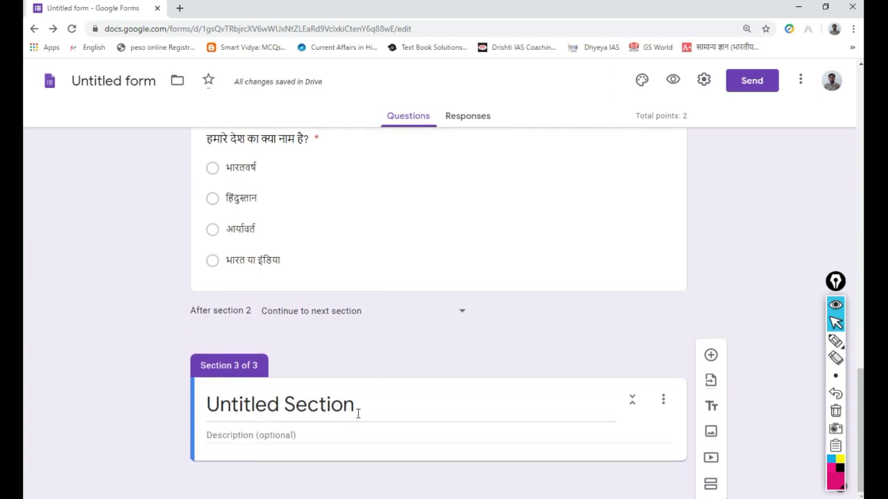
pyautogui.tripleClick(358, 412)
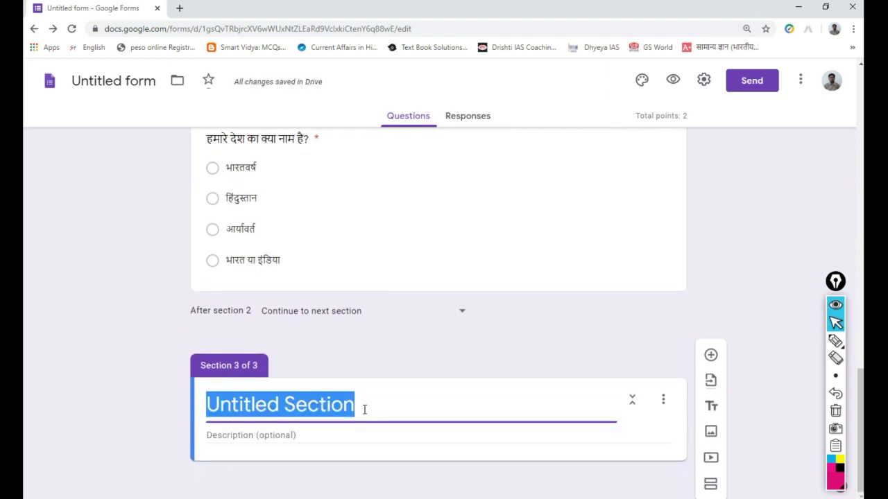
pyautogui.write('एक सादे पेज पर उत्तर लिखकर उसकी फ़ोटो अपलोड')
pyautogui.write('kiji')
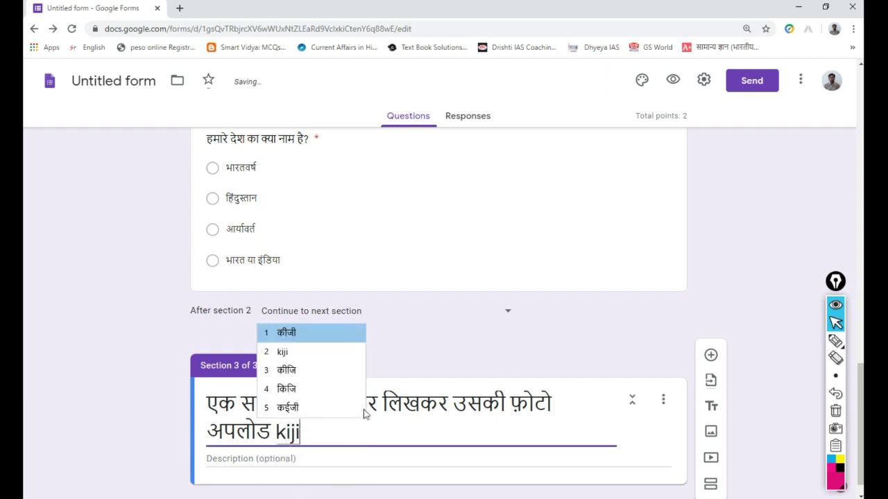
pyautogui.write('e.')
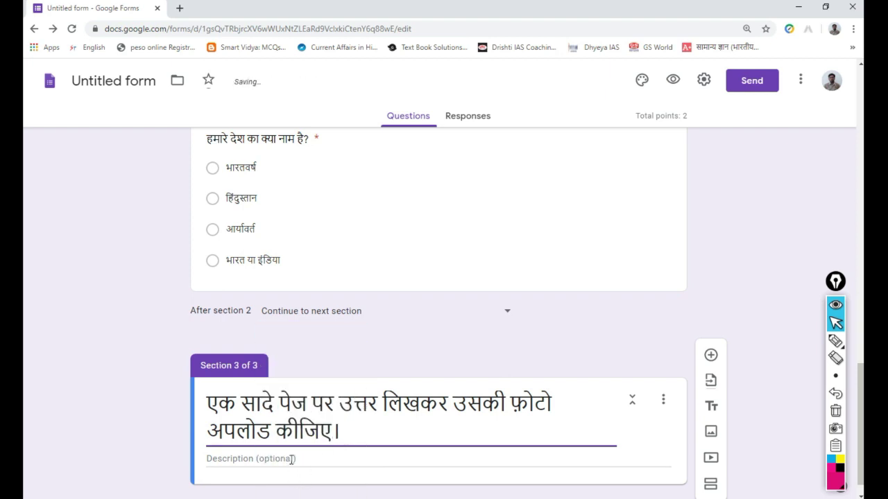
# - Add the description 'फ़ोटो की अधिकतम साइज 01 एम बी' and a new blank question
pyautogui.click(292, 459)
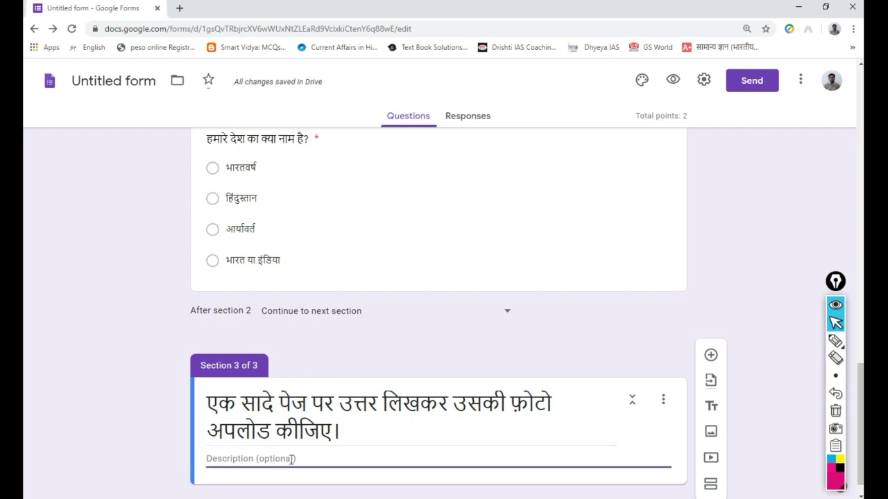
pyautogui.write('fi')
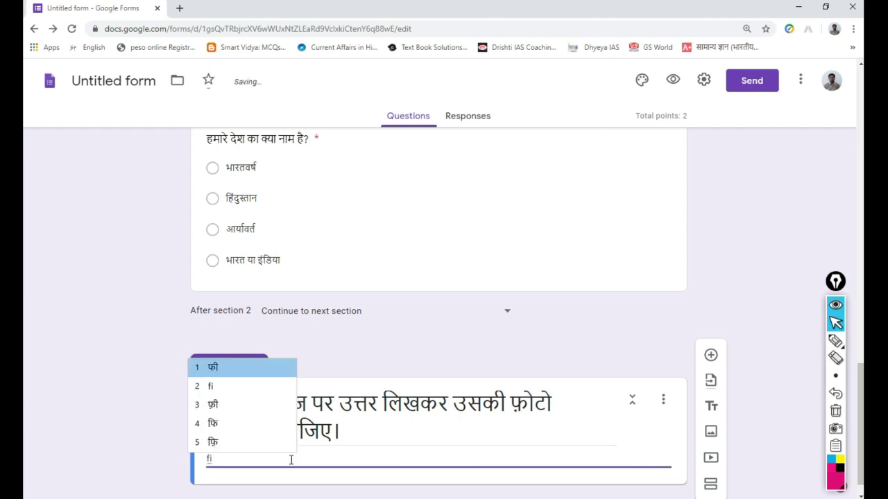
pyautogui.press('BackSpace')
pyautogui.write('oto')
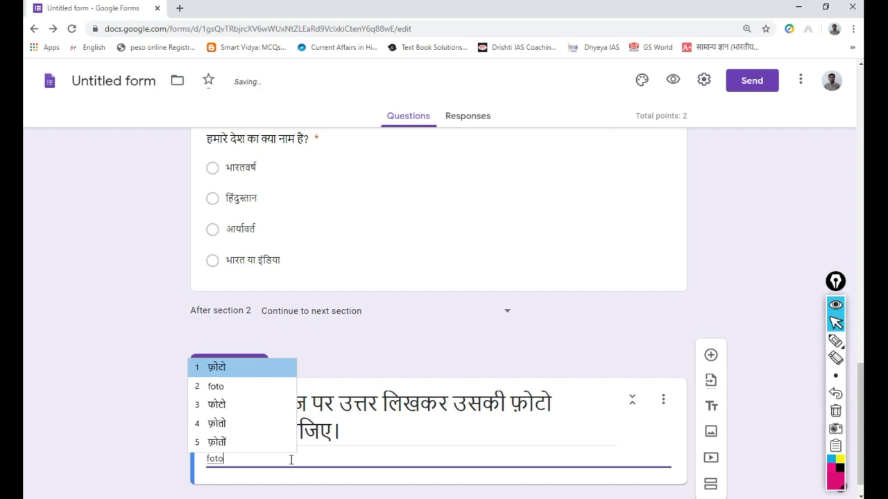
pyautogui.press('space')
pyautogui.write('ki')
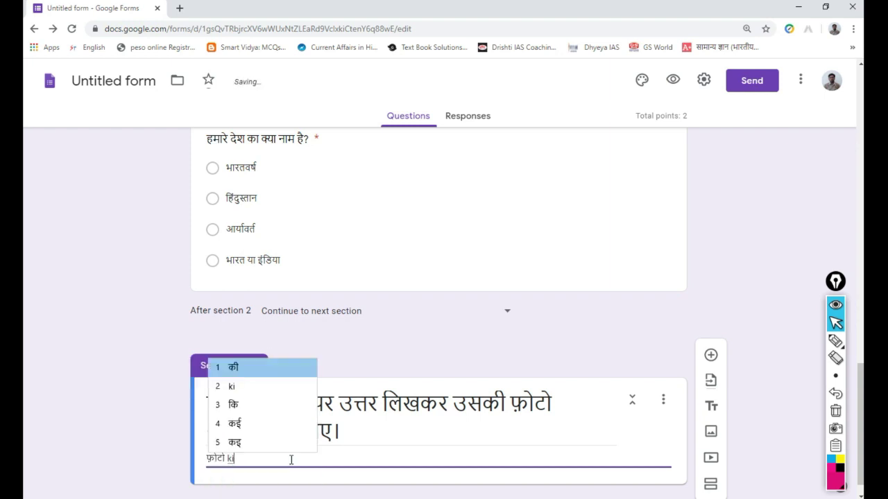
pyautogui.press('BackSpace')
pyautogui.press('BackSpace')
pyautogui.write('की adh')
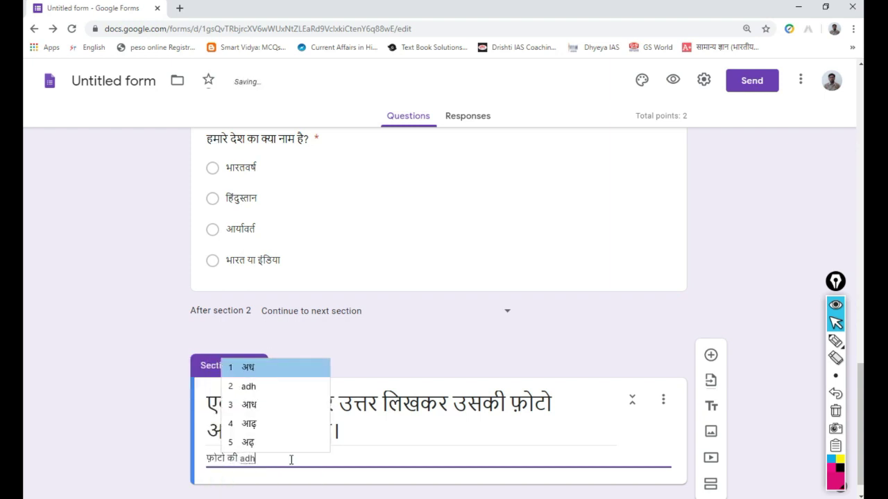
pyautogui.write('iktam ')
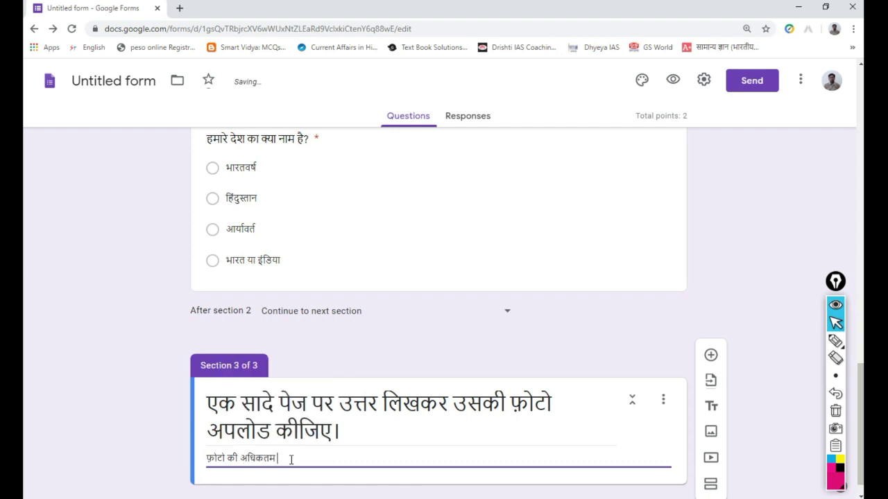
pyautogui.write('sai')
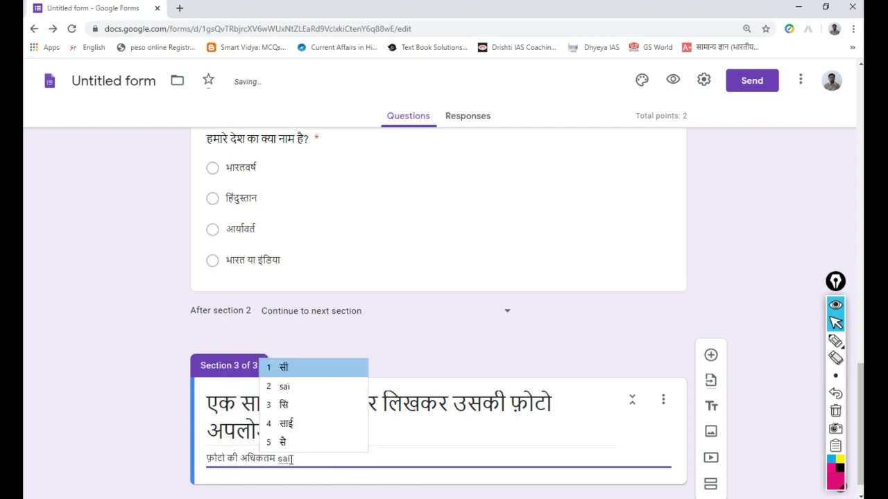
pyautogui.write('j ')
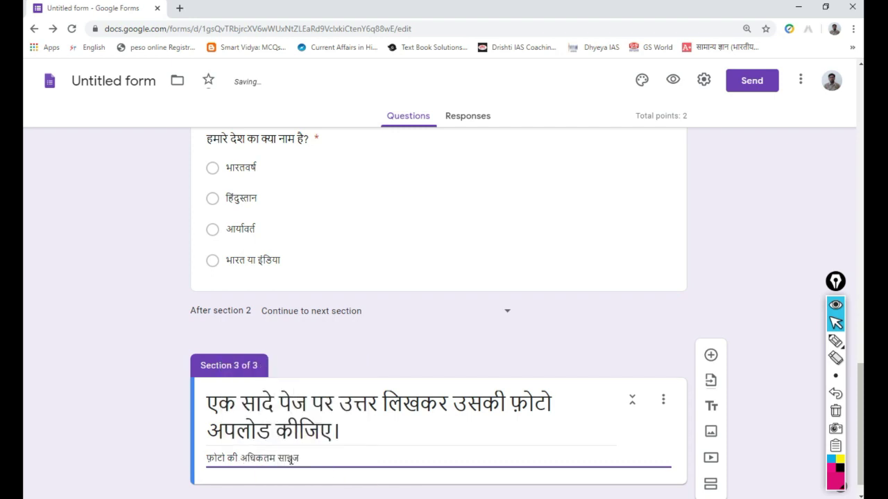
pyautogui.write('0')
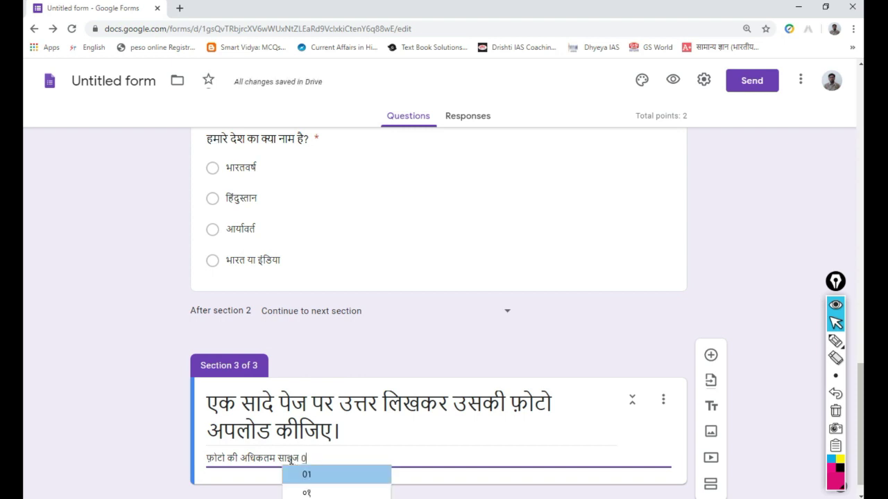
pyautogui.write('1 em bi')
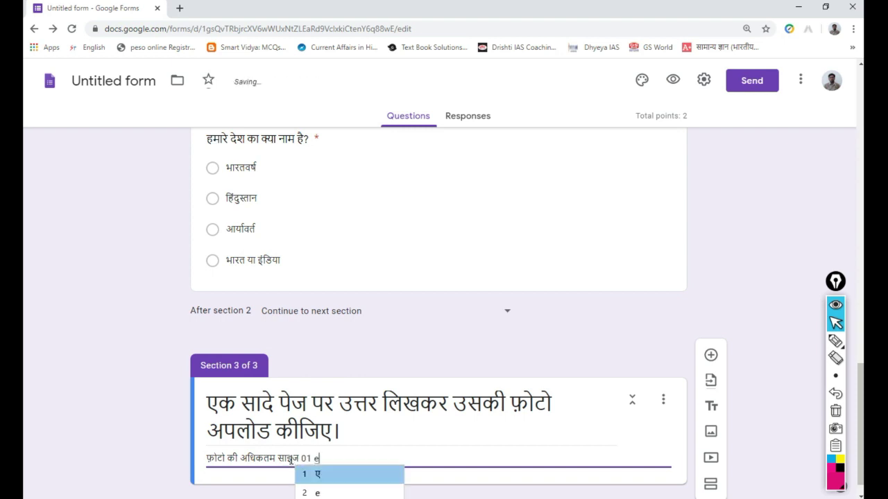
pyautogui.press('space')
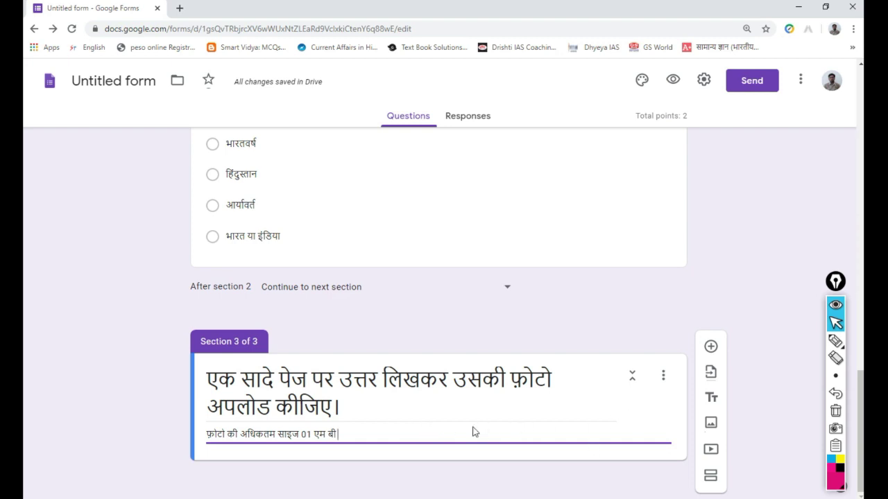
pyautogui.click(710, 347)
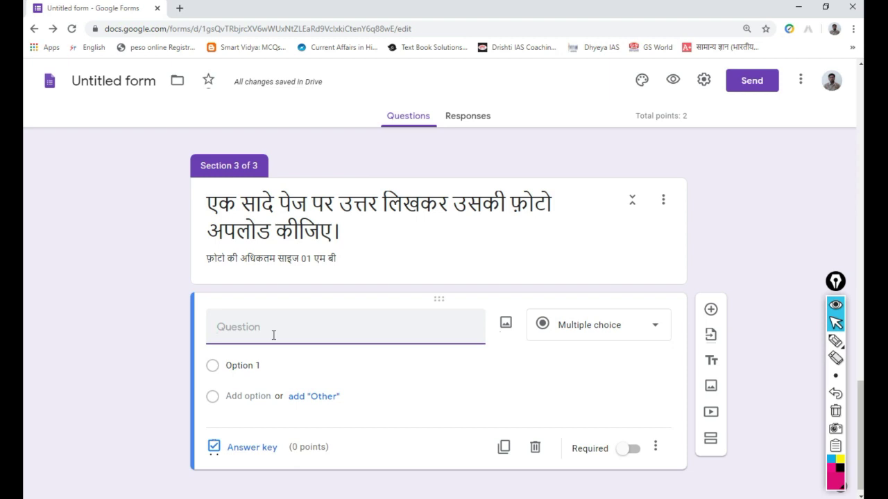
# - Enter the question अपनी माता जी के बारे में पाँच वाक्य लिखिए and make it File upload
pyautogui.write('ap')
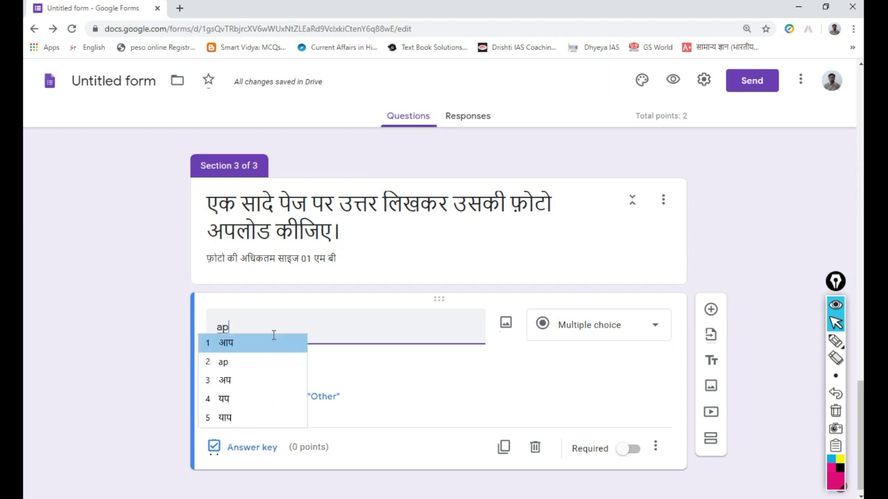
pyautogui.write('ni ma')
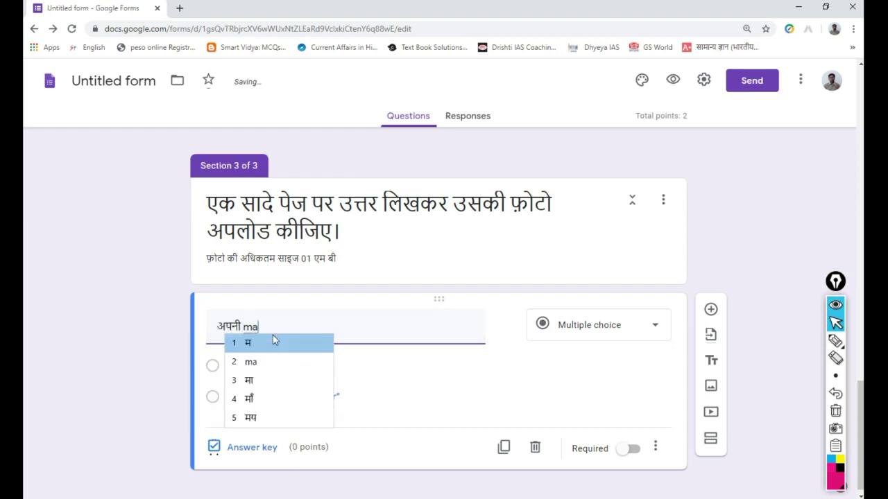
pyautogui.write('ta ')
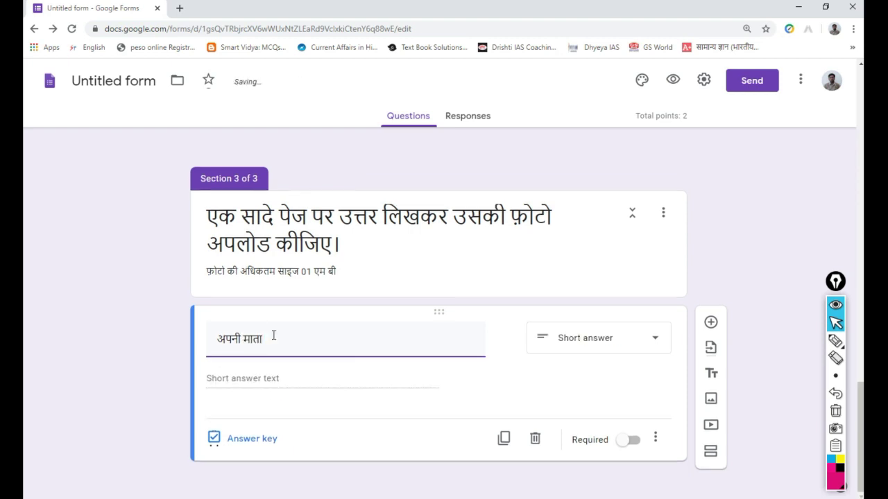
pyautogui.write('ji')
pyautogui.write('ke bare mein panch vakya likhie')
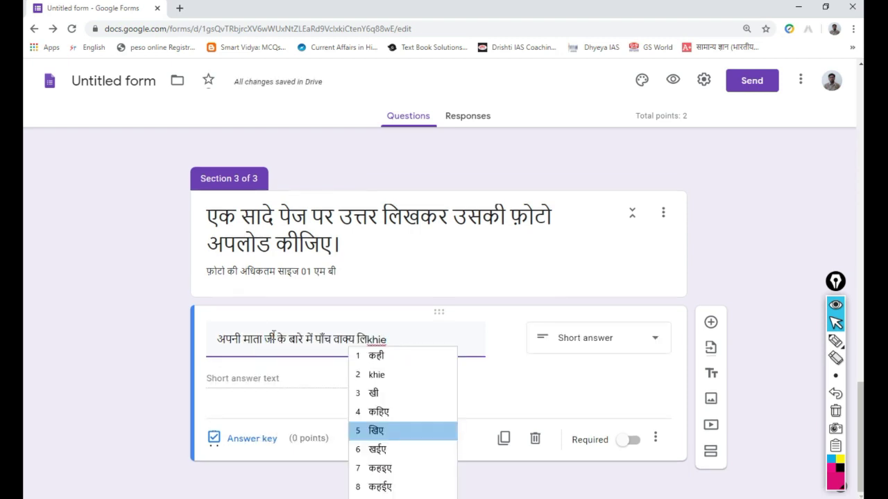
pyautogui.press('Return')
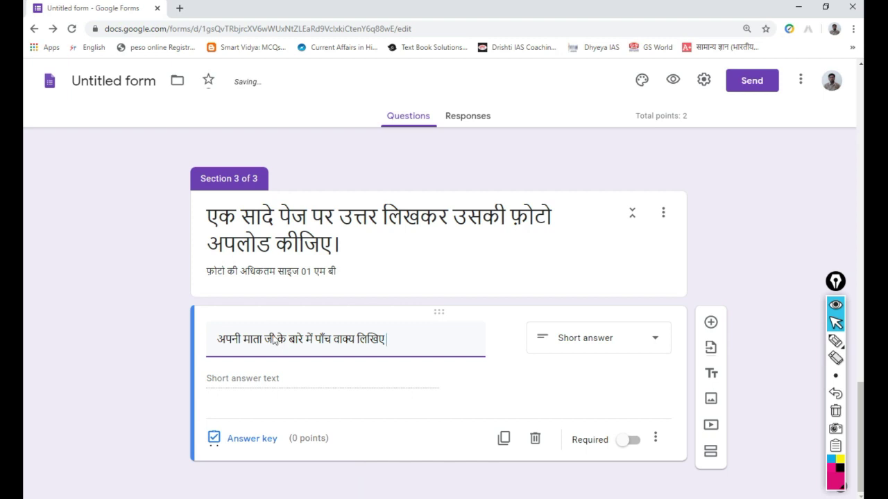
pyautogui.click(655, 339)
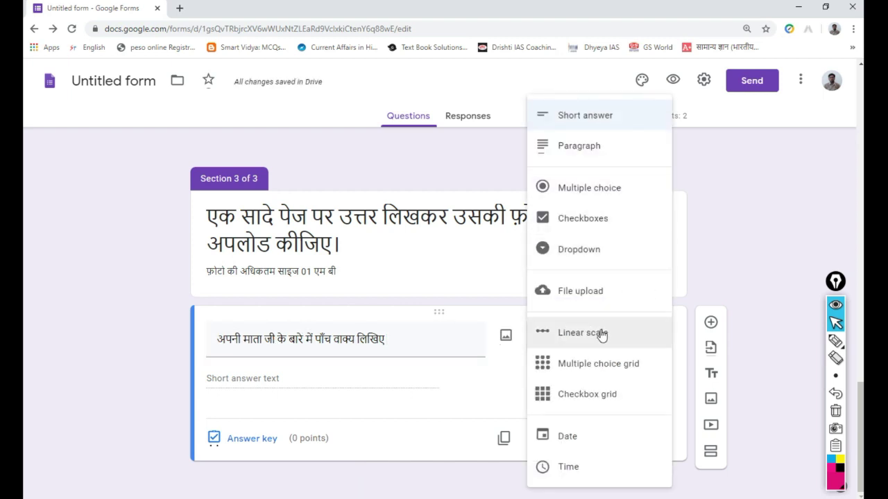
pyautogui.click(613, 292)
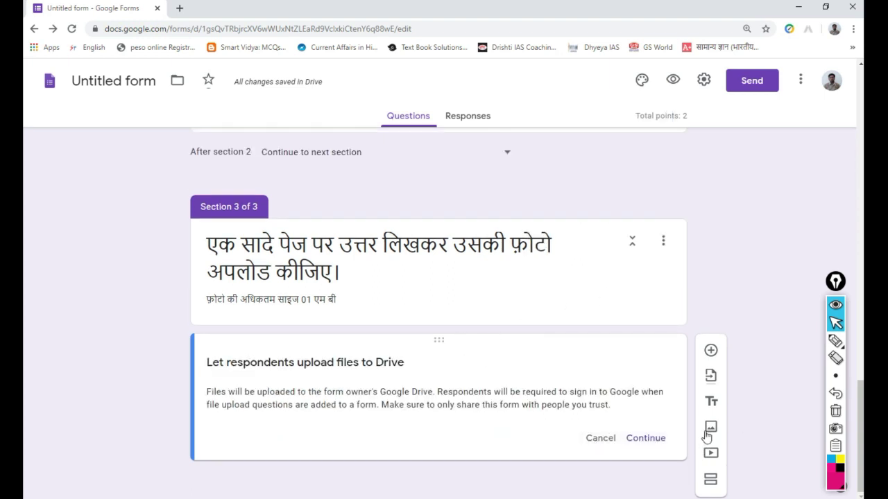
pyautogui.click(646, 438)
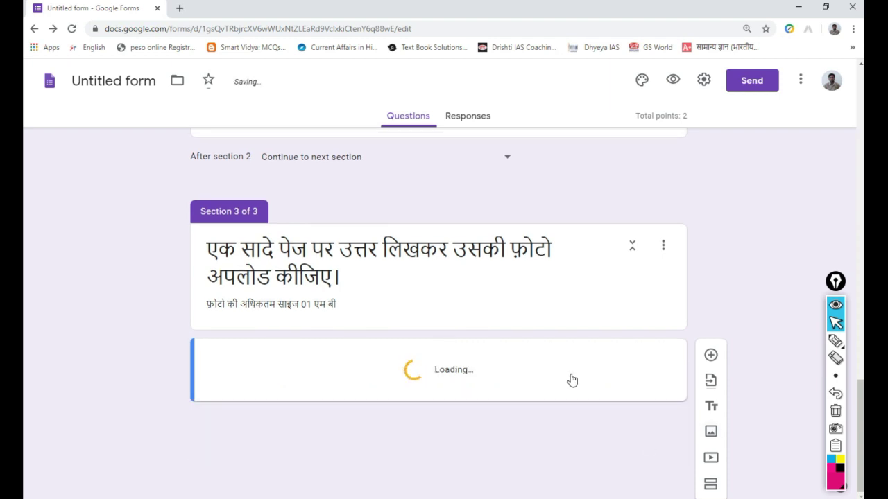
# - Append '5 अंक' to the end of the question title
pyautogui.scroll(-2, 677, 292)
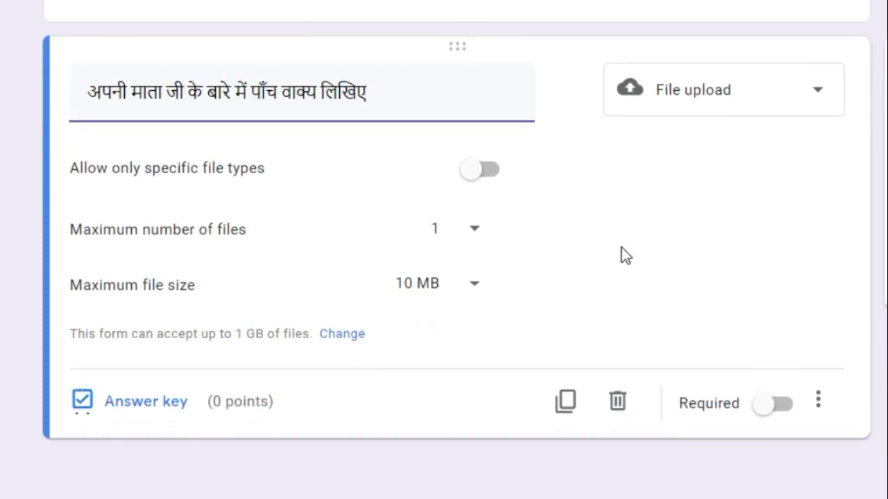
pyautogui.click(424, 102)
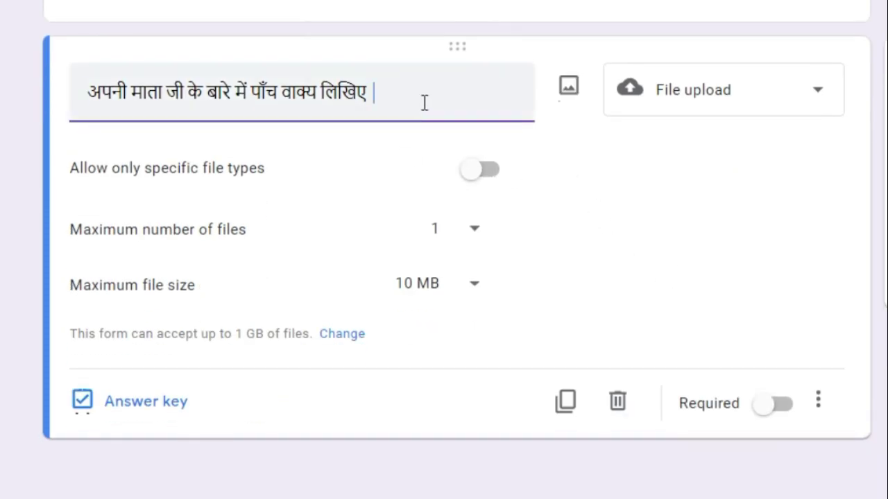
pyautogui.write('5 ank')
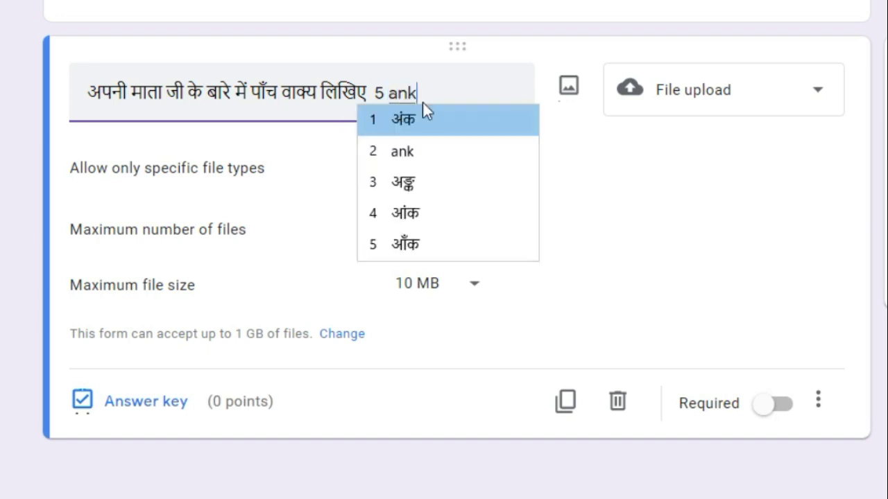
pyautogui.press('Return')
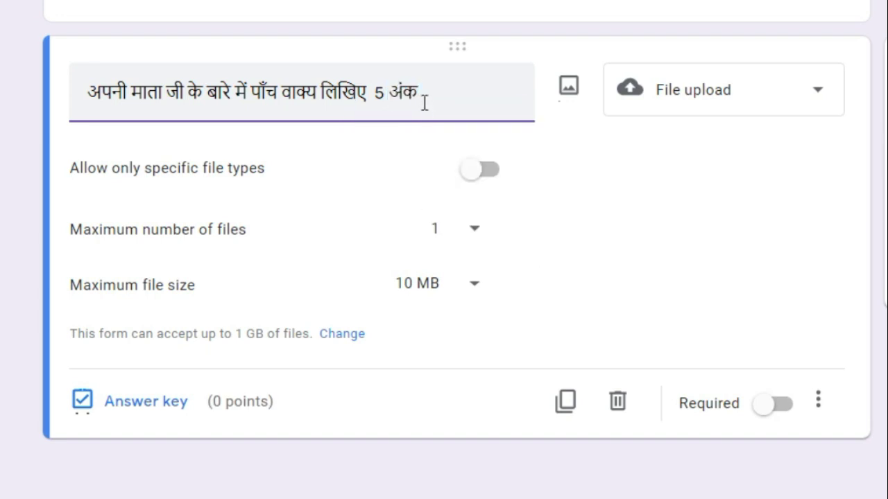
# - Restrict uploads to Image files only, with a 1 MB maximum file size
pyautogui.click(489, 183)
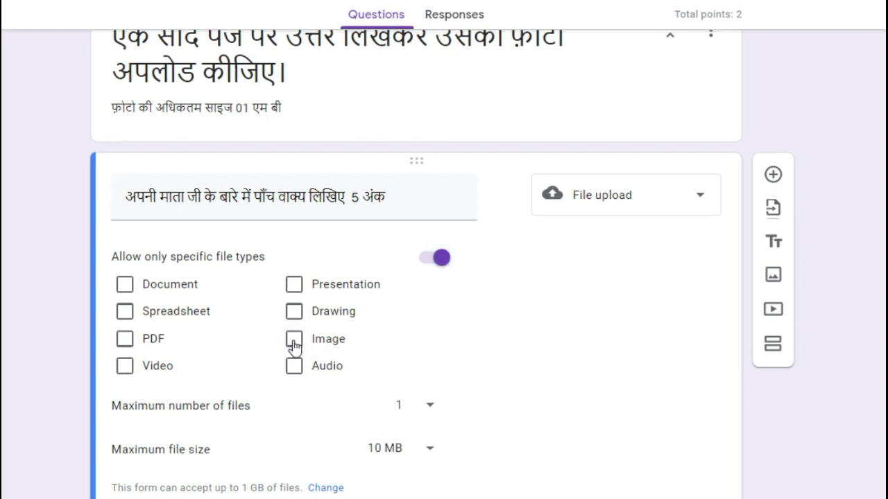
pyautogui.click(294, 339)
pyautogui.scroll(-1, 424, 347)
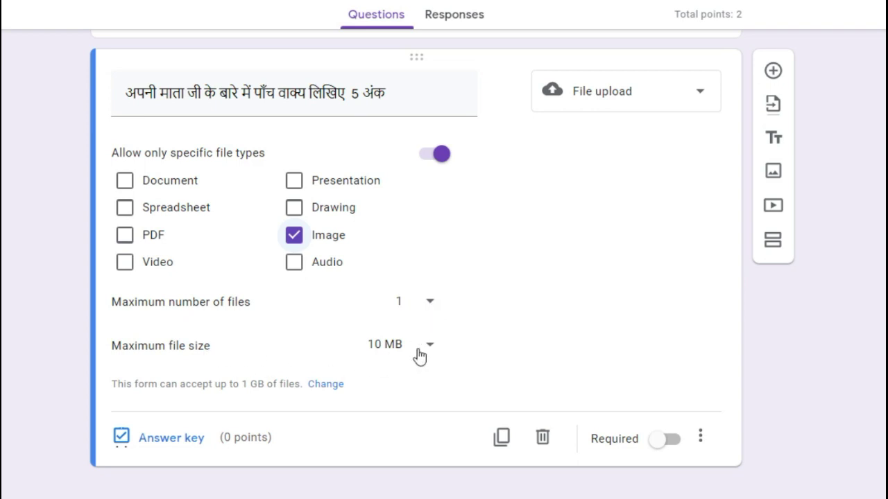
pyautogui.click(428, 350)
pyautogui.click(412, 320)
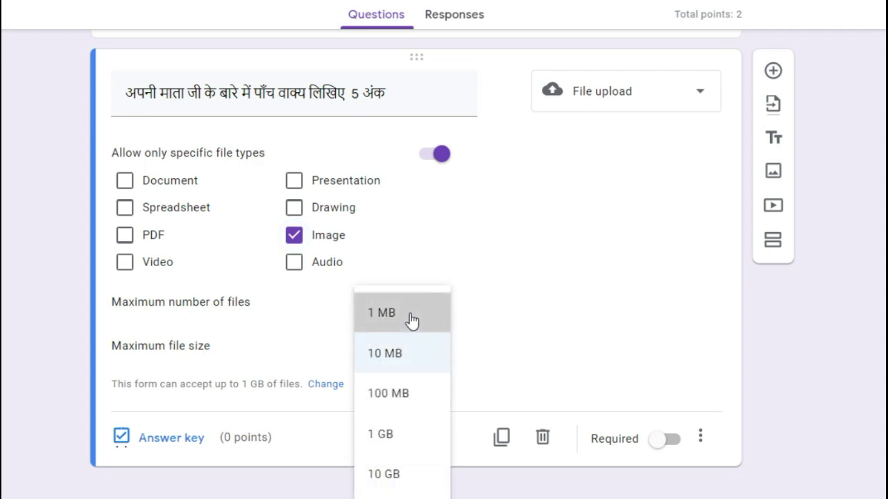
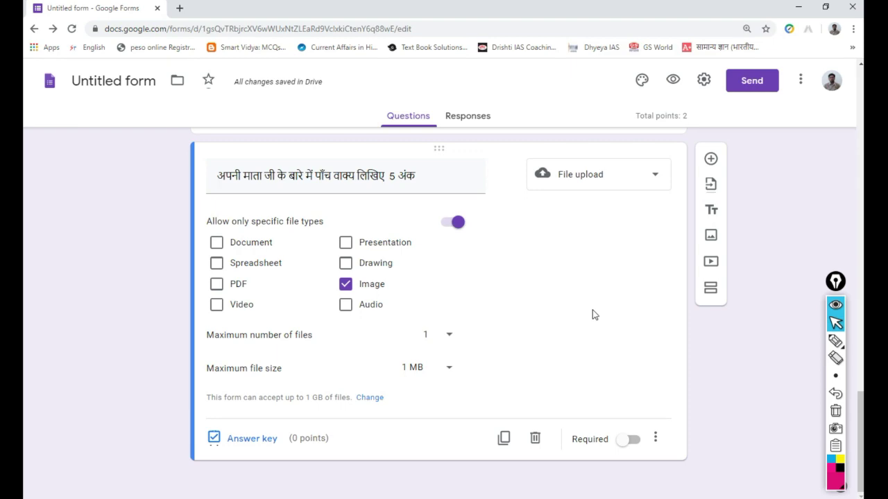
# - Apply the Blue theme colour with a medium blue background to the exam form
pyautogui.scroll(20, 593, 315)
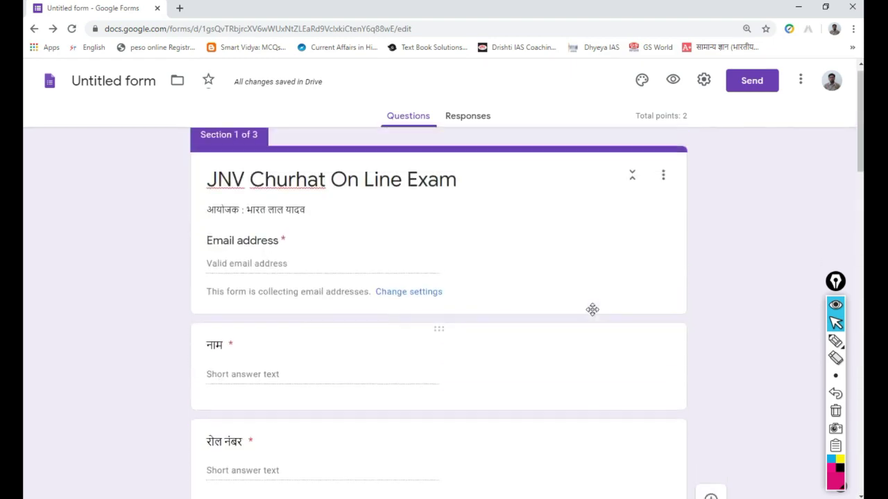
pyautogui.scroll(1, 592, 309)
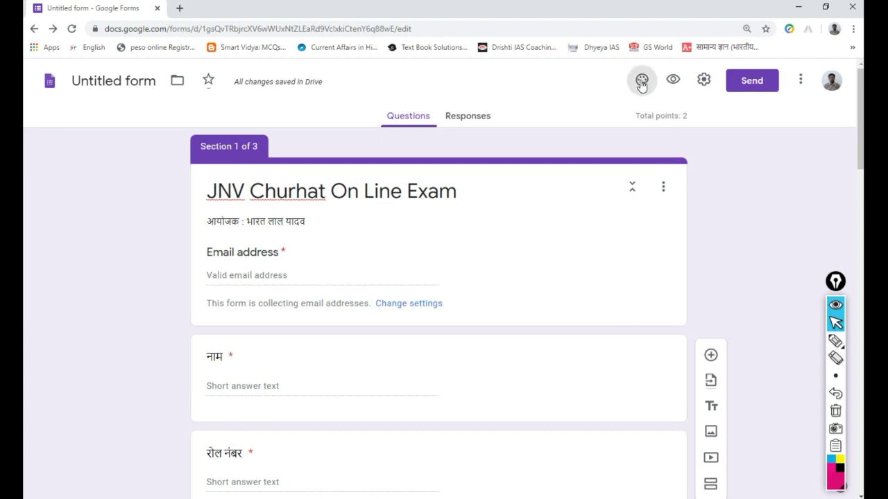
pyautogui.click(642, 82)
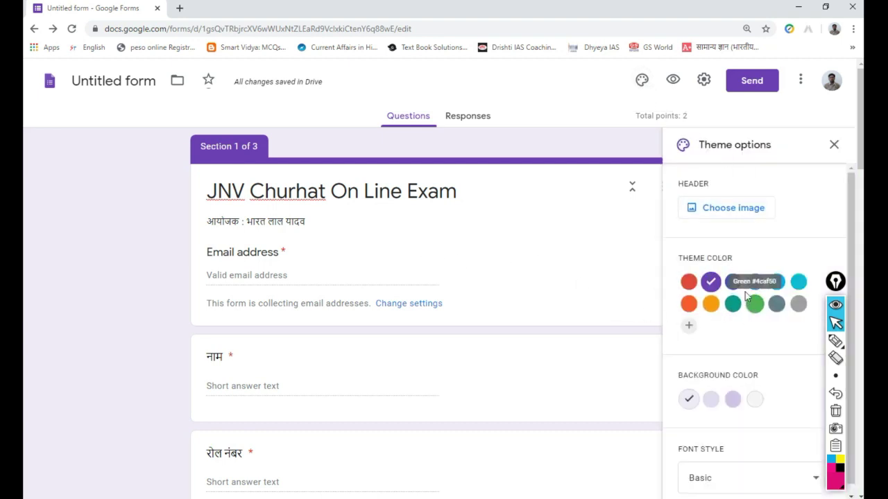
pyautogui.click(755, 281)
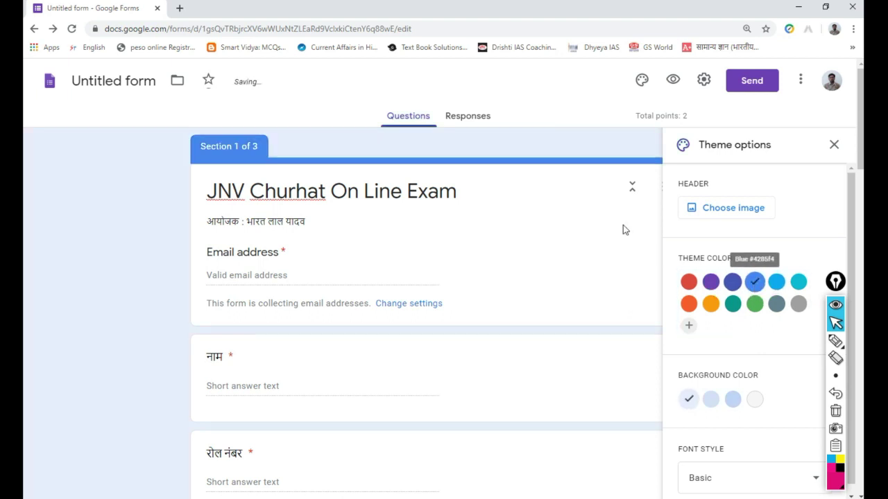
pyautogui.click(711, 401)
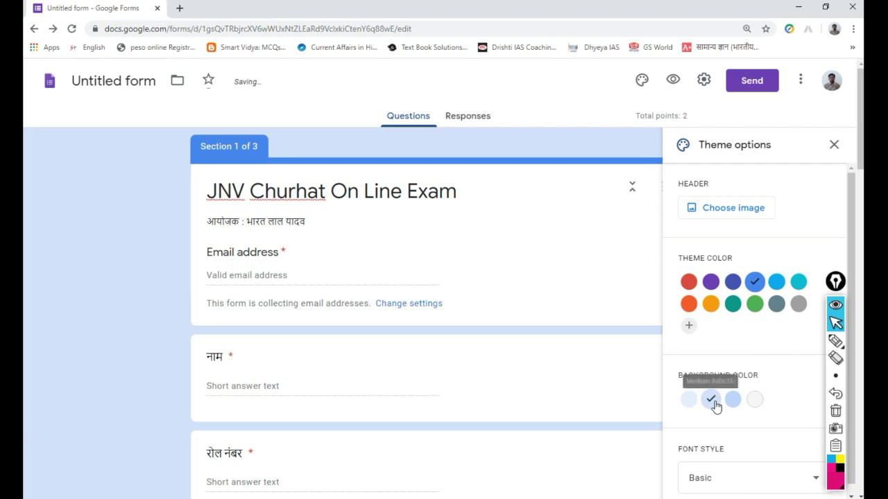
# - Preview the JNV Churhat On Line Exam form as a respondent would see it
pyautogui.scroll(-20, 420, 263)
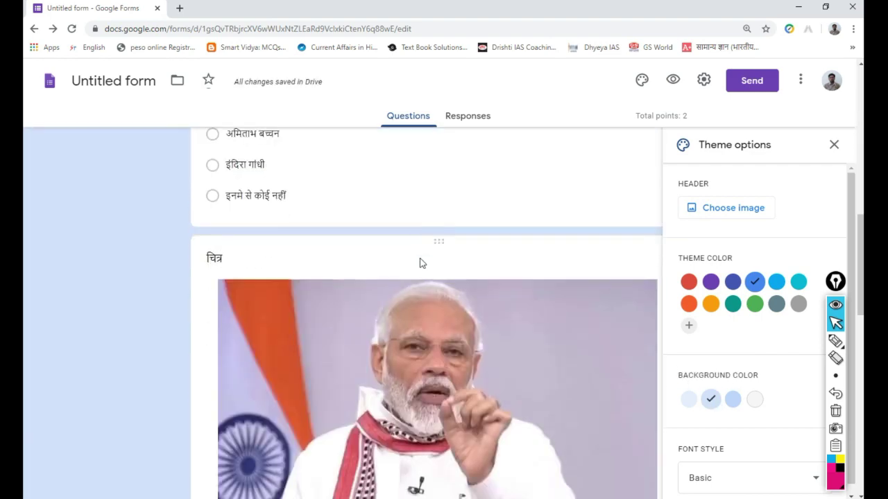
pyautogui.scroll(6, 419, 261)
pyautogui.scroll(10, 420, 260)
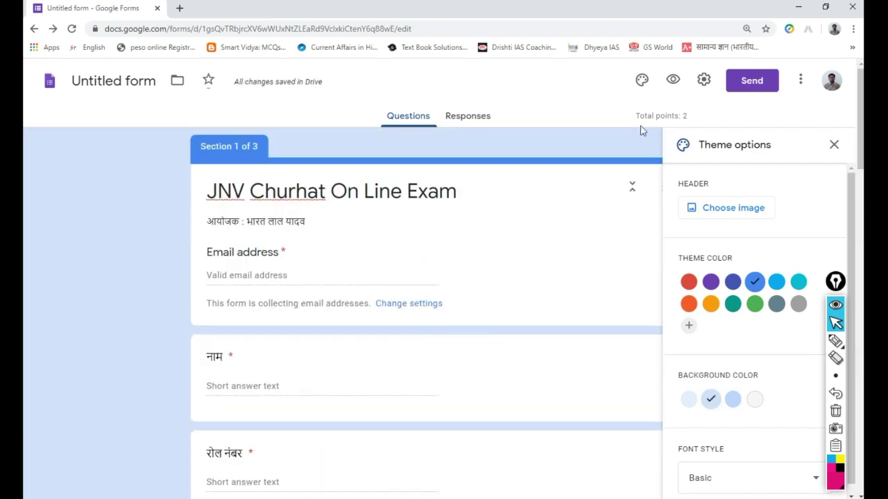
pyautogui.click(672, 80)
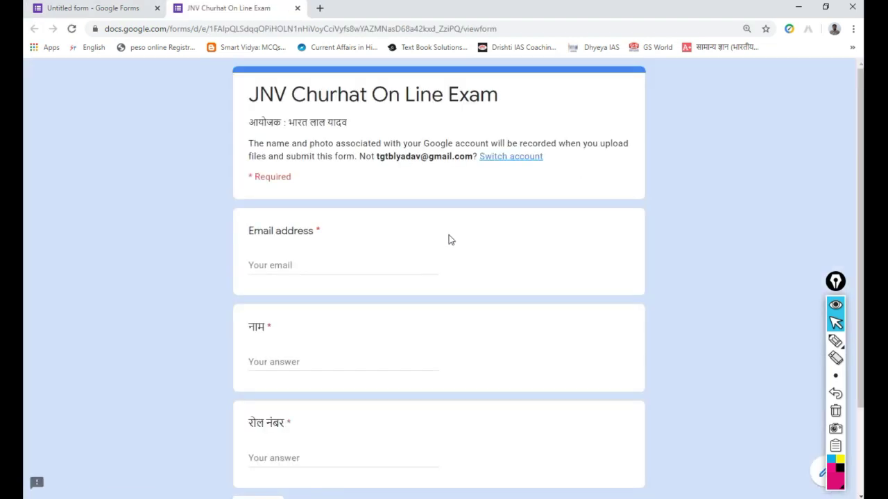
# - Try the Email, नाम and रोल नंबर answer fields to check they are required
pyautogui.scroll(-2, 448, 240)
pyautogui.scroll(2, 448, 240)
pyautogui.scroll(-2, 448, 240)
pyautogui.scroll(2, 448, 240)
pyautogui.click(334, 268)
pyautogui.click(290, 363)
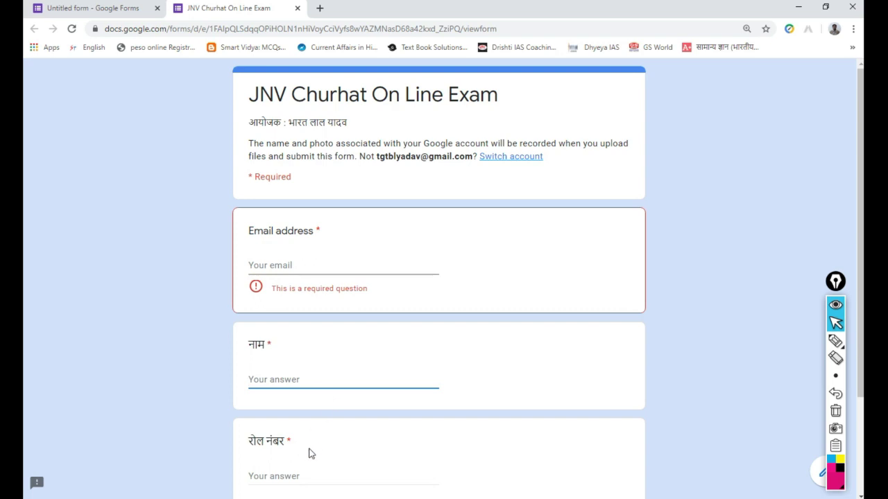
pyautogui.click(317, 477)
# - Close the preview tab and confirm leaving the page
pyautogui.scroll(-3, 351, 444)
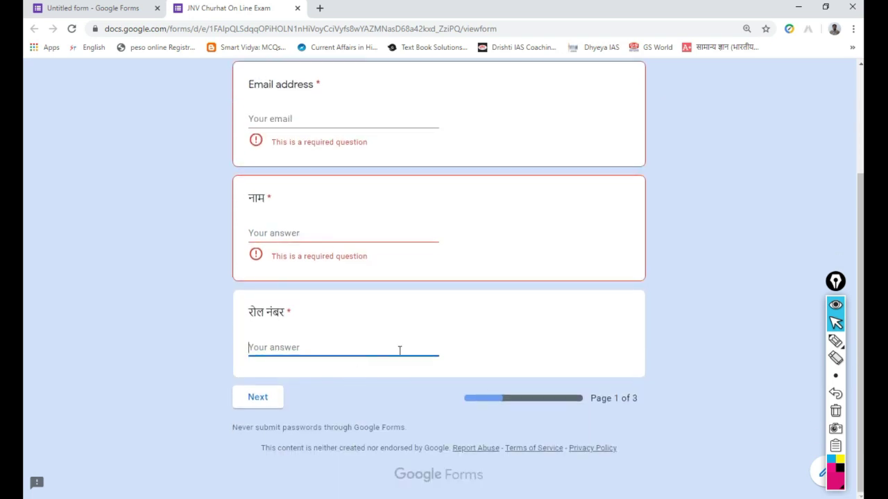
pyautogui.scroll(2, 381, 323)
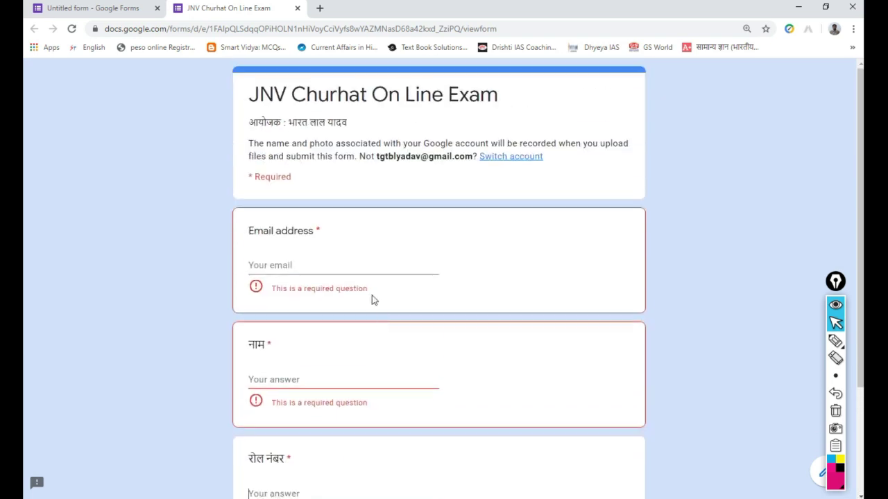
pyautogui.click(298, 8)
pyautogui.click(511, 101)
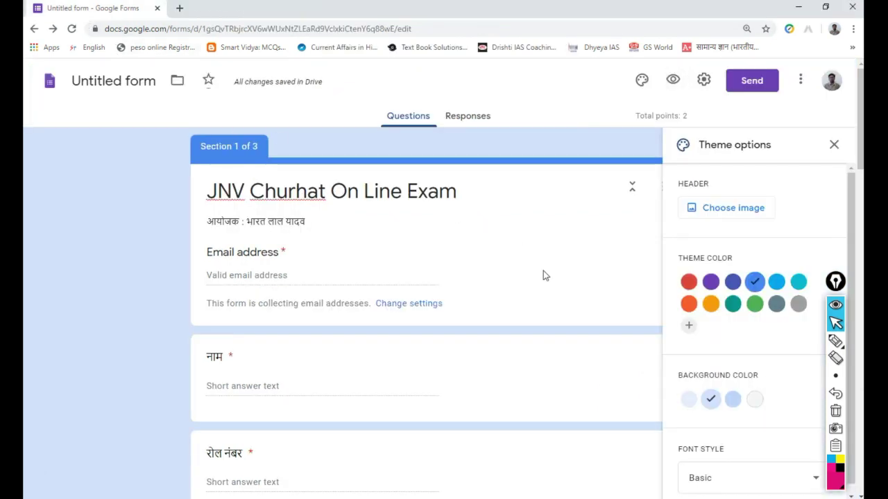
# - Switch to the Responses tab and start creating a linked responses spreadsheet
pyautogui.click(469, 116)
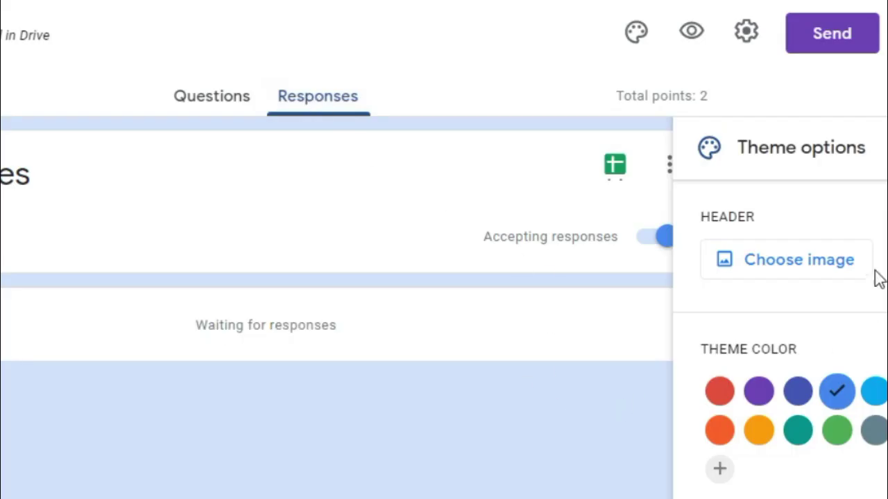
pyautogui.click(712, 279)
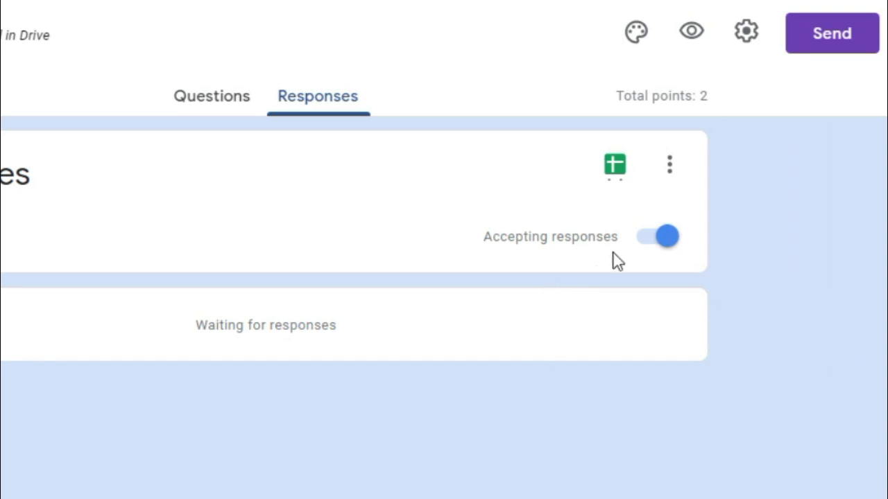
pyautogui.click(669, 179)
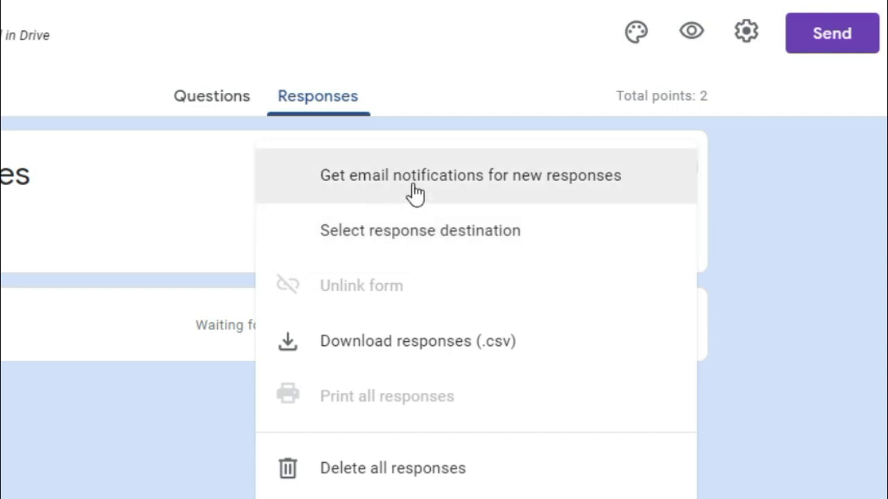
pyautogui.click(300, 189)
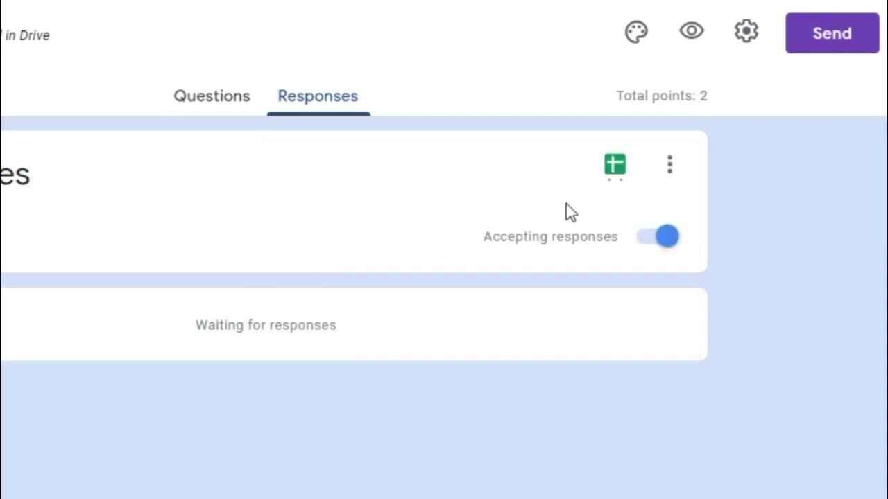
pyautogui.click(618, 180)
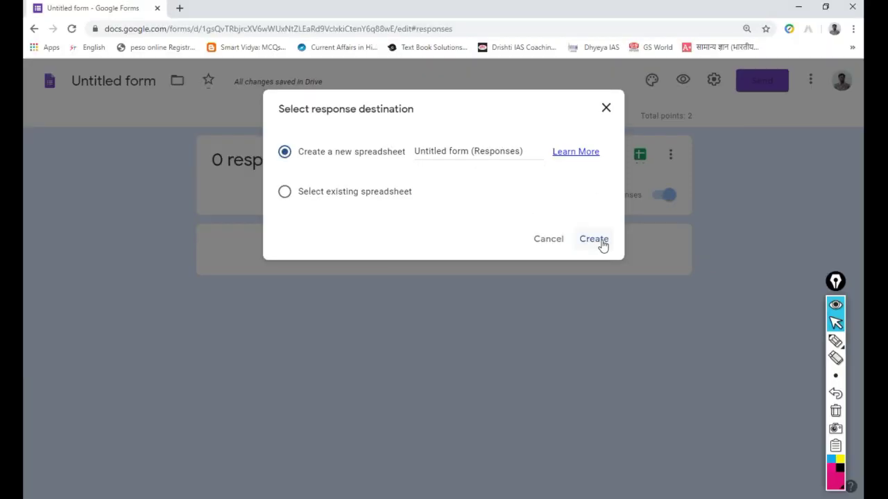
# - Create the 'Untitled form (Responses)' sheet, scroll across its question columns, then close it
pyautogui.click(601, 243)
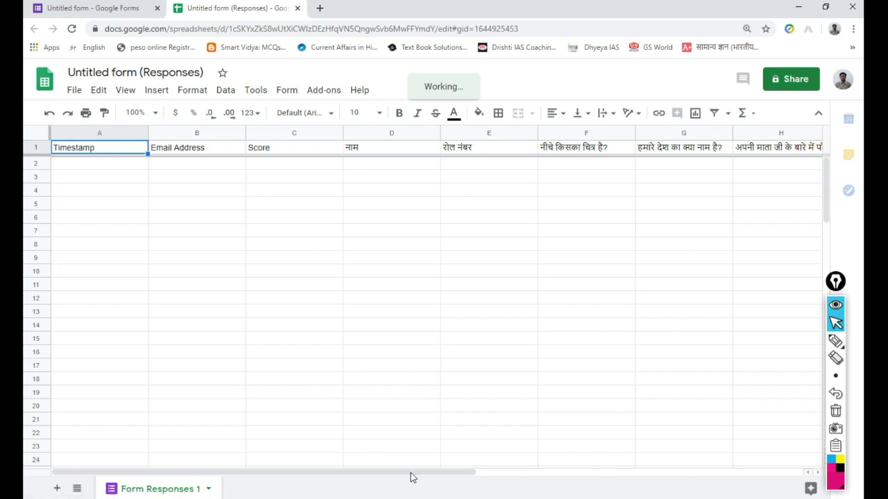
pyautogui.moveTo(414, 477); pyautogui.dragTo(687, 479)
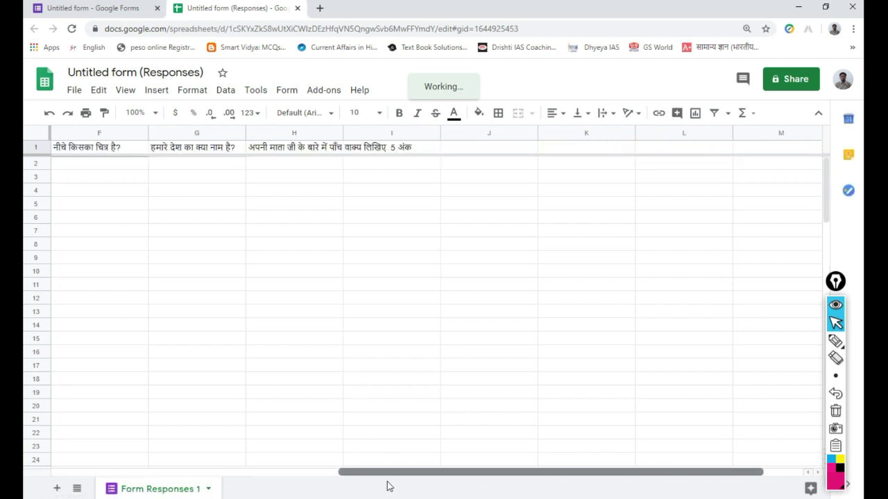
pyautogui.click(324, 473)
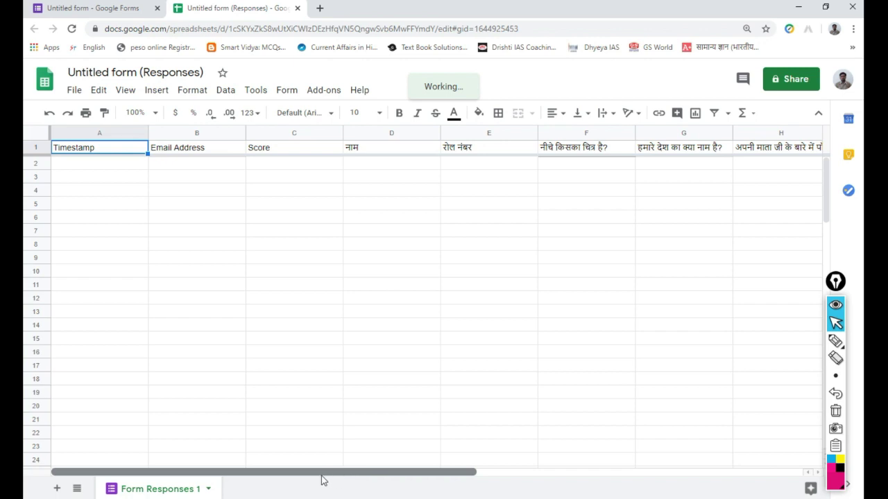
pyautogui.click(298, 9)
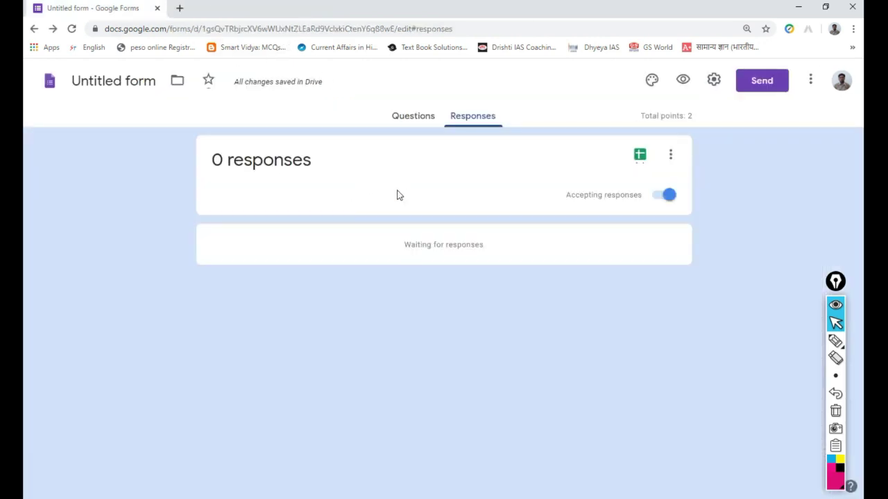
# - Return to the Questions tab, look over the sections, then go back to Forms home
pyautogui.click(416, 120)
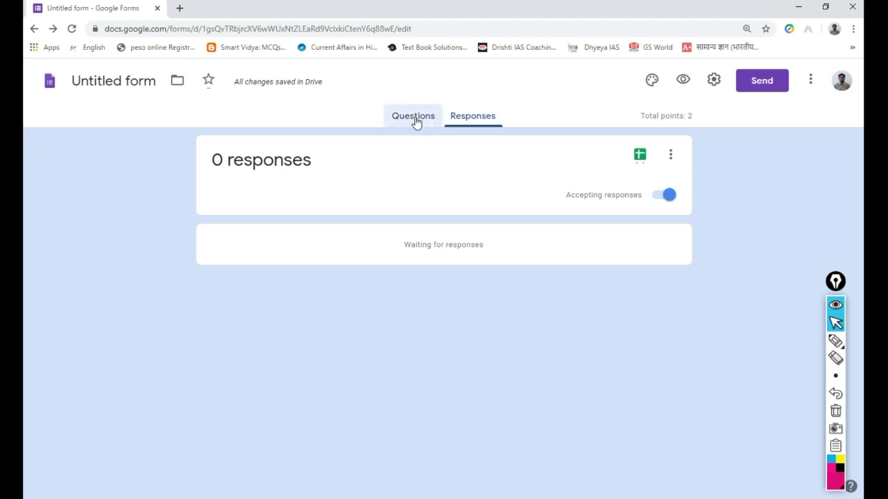
pyautogui.scroll(-12, 405, 246)
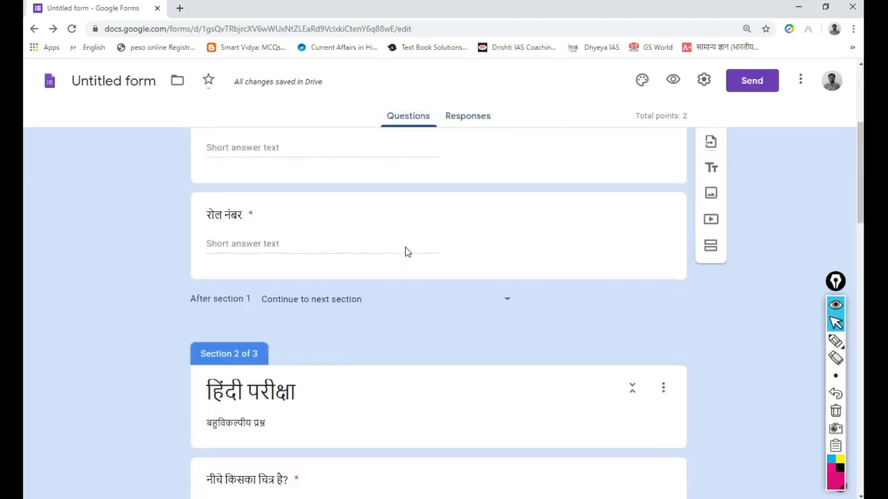
pyautogui.scroll(10, 406, 250)
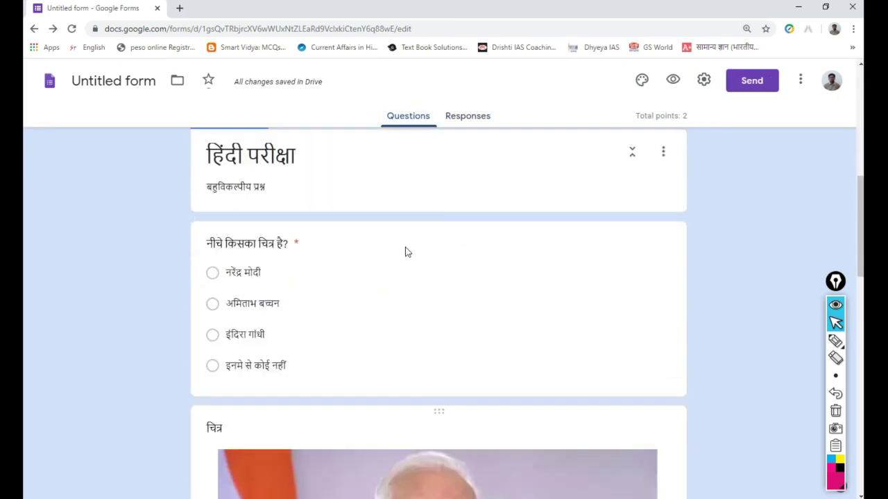
pyautogui.click(34, 29)
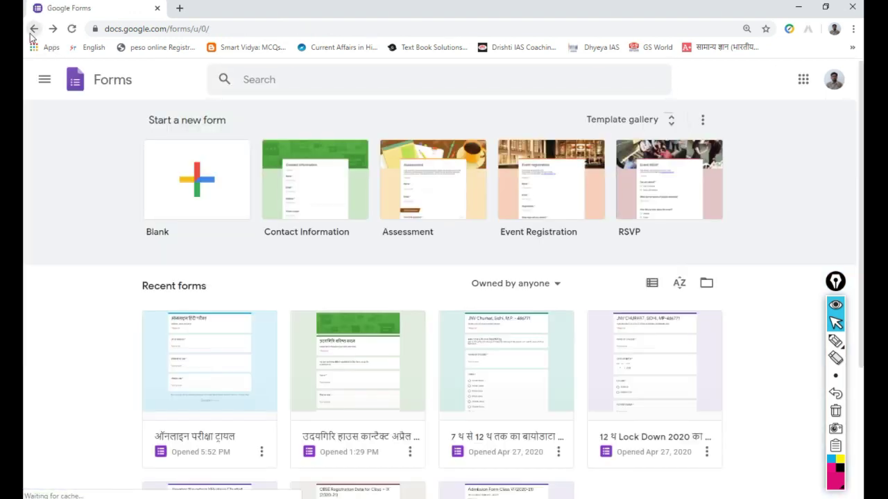
# - Rename the Untitled form to 'ट्रायल' on the home page and reopen it from Recent forms
pyautogui.click(72, 29)
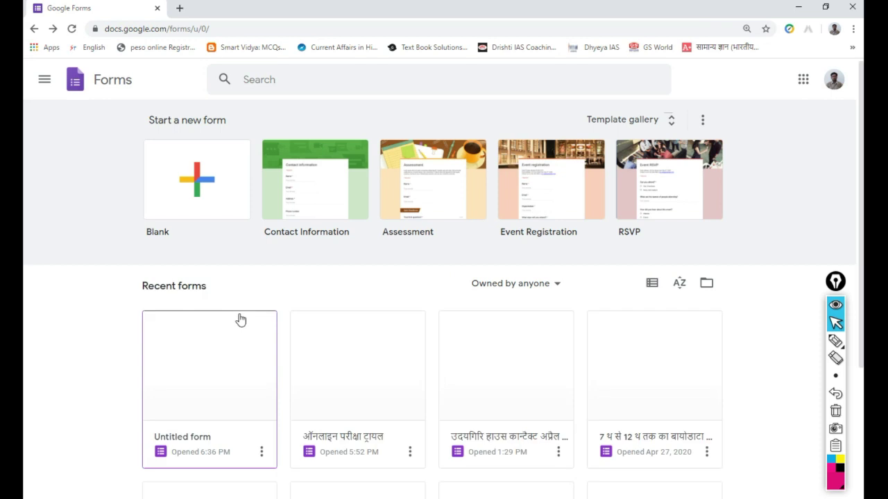
pyautogui.scroll(-1, 300, 332)
pyautogui.scroll(-2, 300, 331)
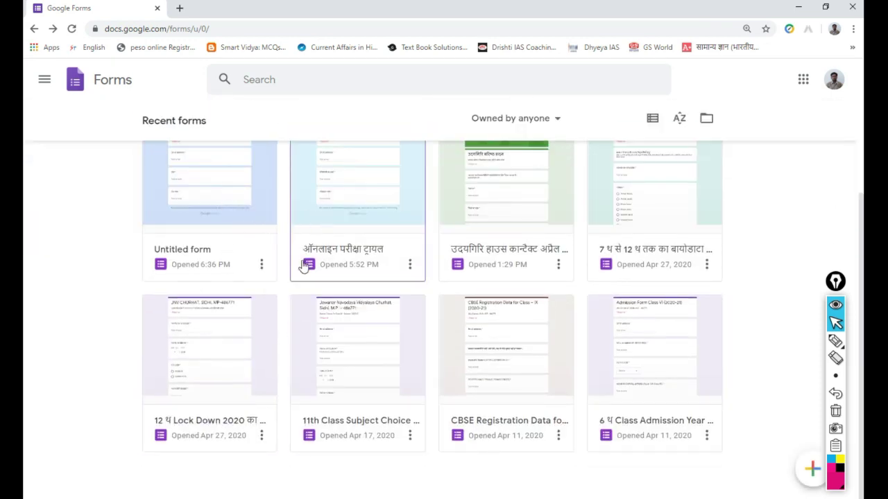
pyautogui.click(261, 267)
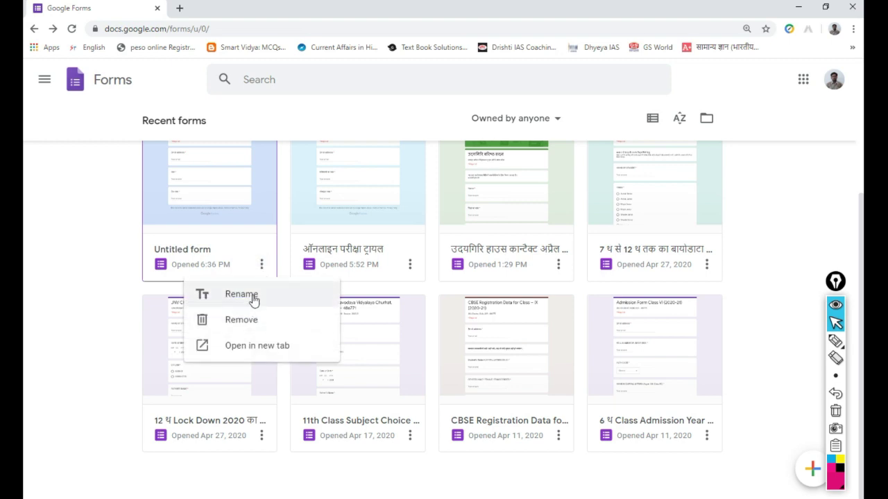
pyautogui.click(253, 298)
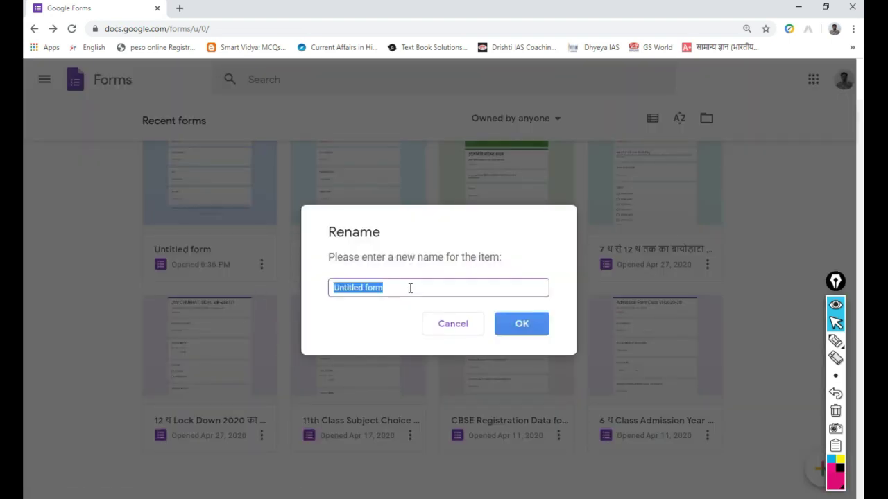
pyautogui.write('t')
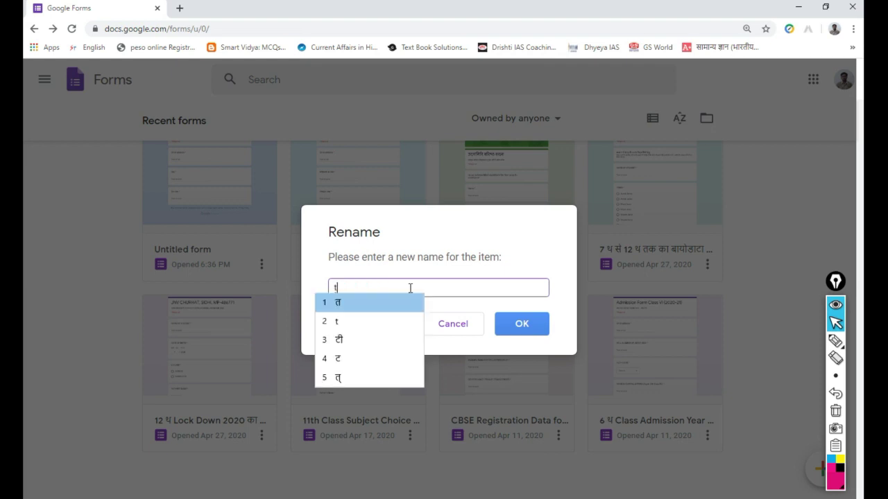
pyautogui.write('rayal')
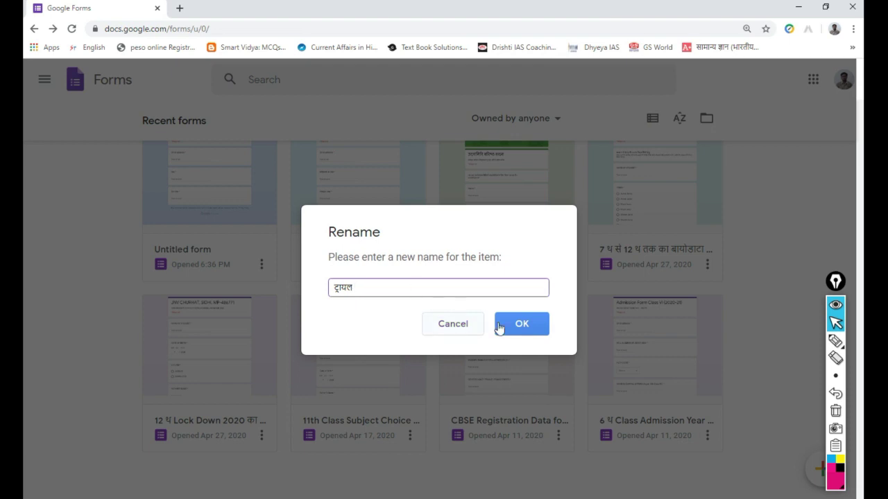
pyautogui.click(519, 330)
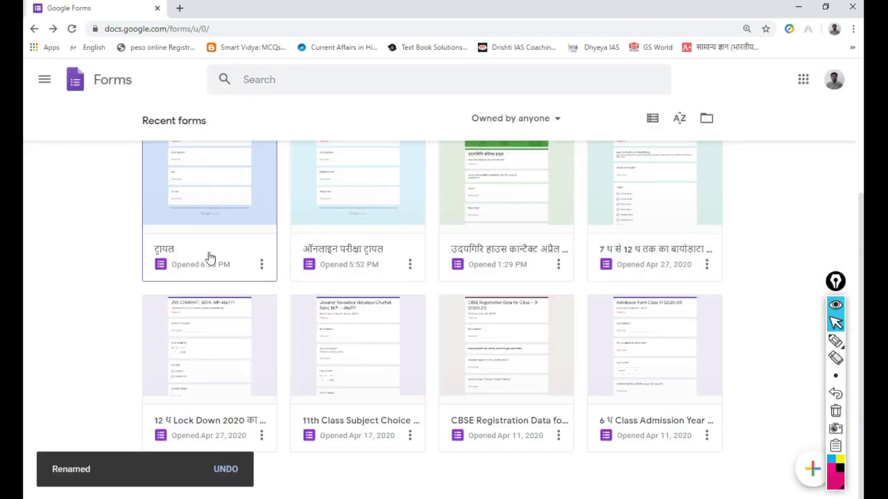
pyautogui.scroll(3, 210, 257)
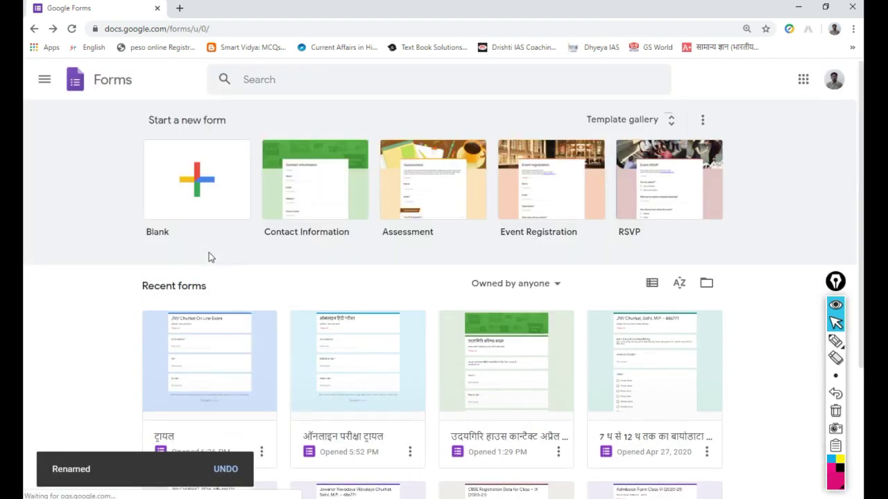
pyautogui.click(217, 380)
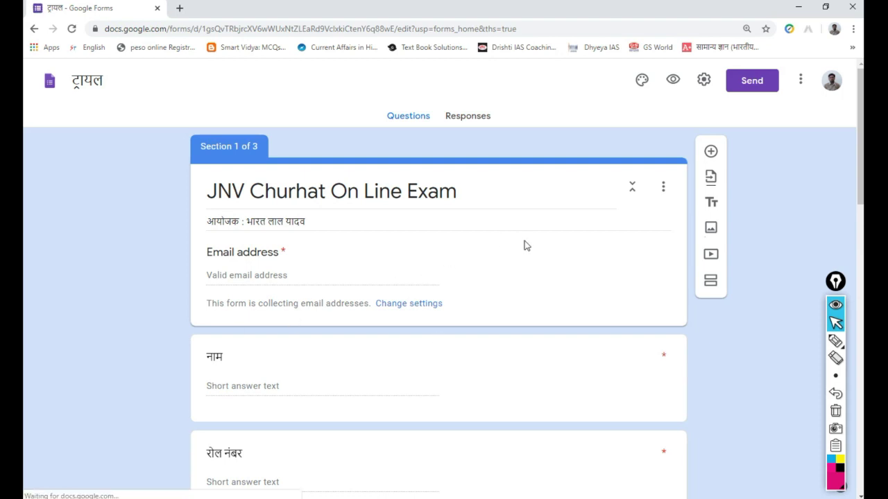
# - Scroll through the ट्रायल form's sections, then bring up the Send form dialog
pyautogui.scroll(-4, 479, 227)
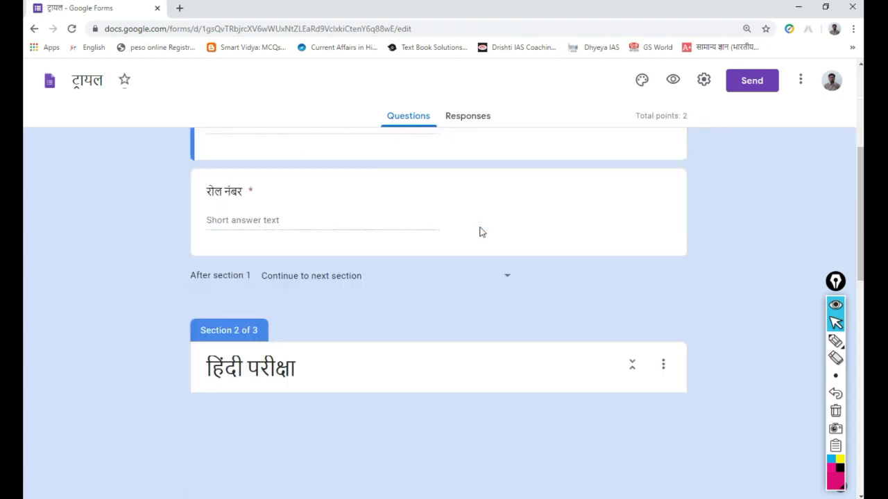
pyautogui.scroll(-12, 479, 231)
pyautogui.scroll(5, 479, 231)
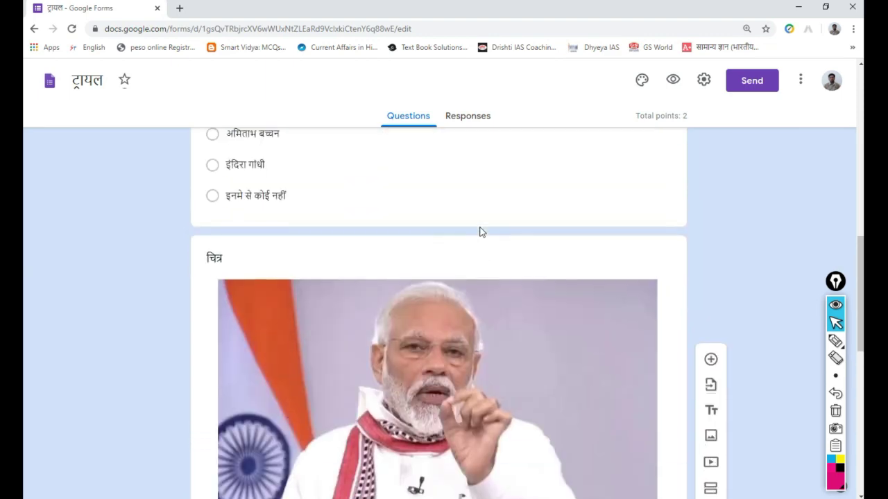
pyautogui.scroll(12, 479, 228)
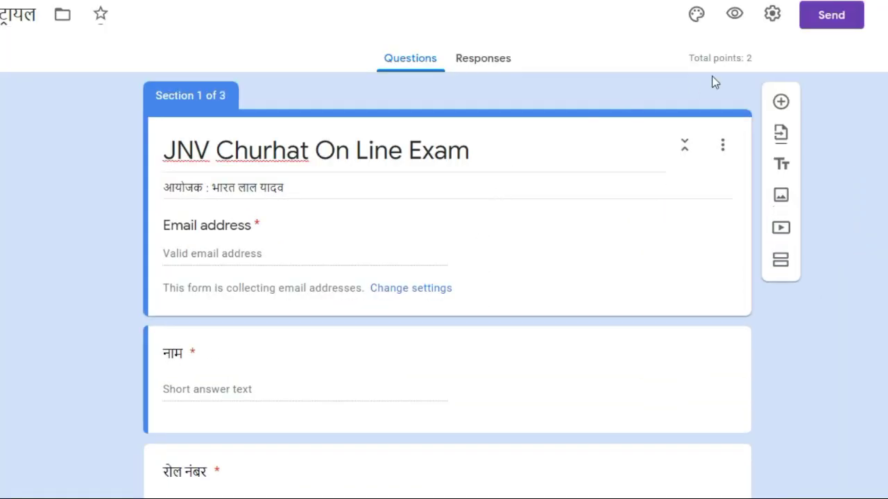
pyautogui.click(831, 23)
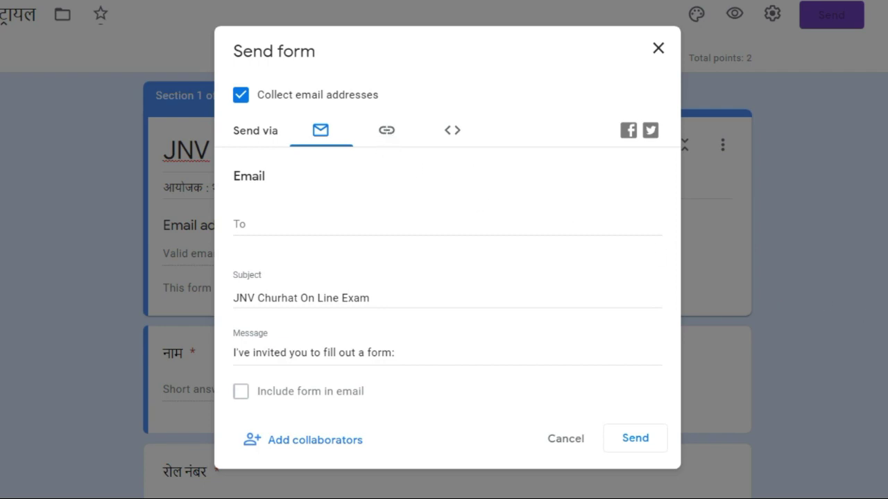
# - Annotate the link and e-mail sharing options on screen, then clear the marks
pyautogui.moveTo(404, 112)
pyautogui.mouseDown()
pyautogui.moveTo(363, 120)
pyautogui.moveTo(415, 165)
pyautogui.moveTo(410, 119)
pyautogui.mouseUp()
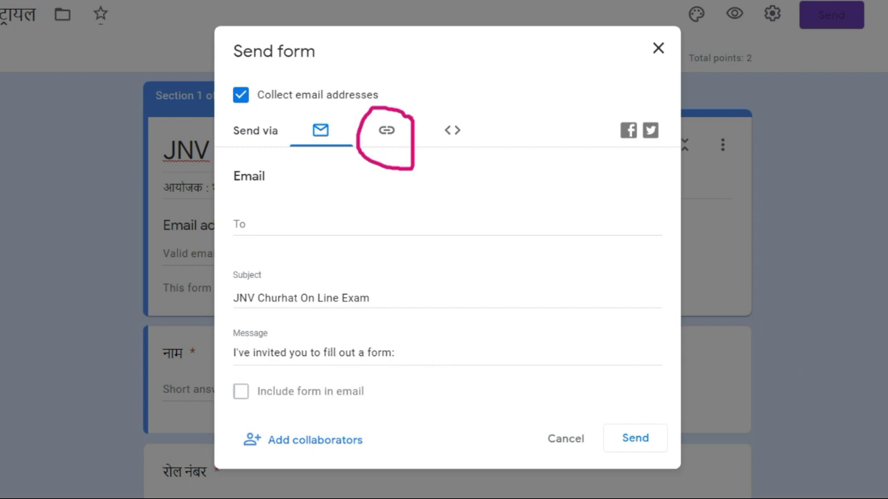
pyautogui.moveTo(290, 143); pyautogui.dragTo(326, 132)
pyautogui.press('e')
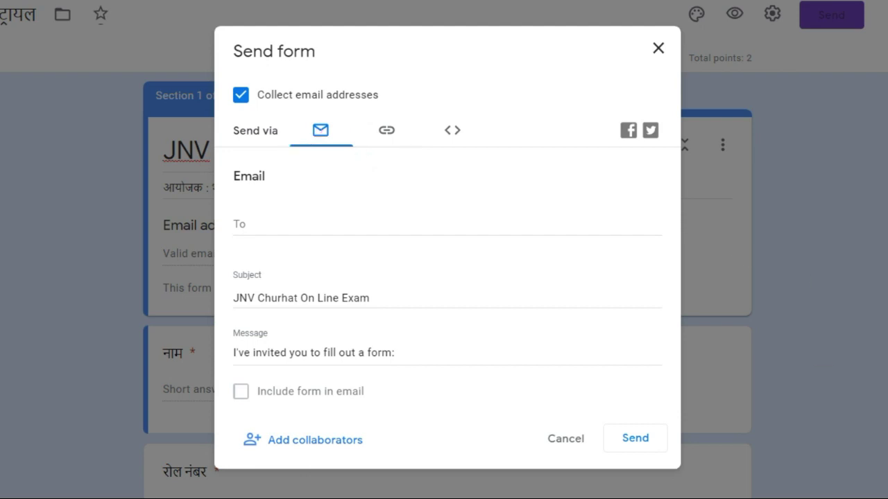
# - Copy the form's link with Shorten URL turned on, giving a forms.gle address
pyautogui.click(387, 135)
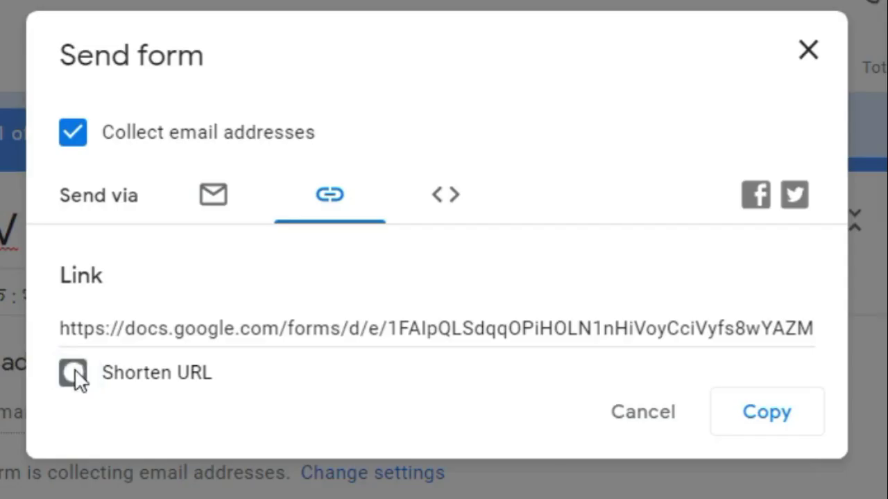
pyautogui.click(240, 232)
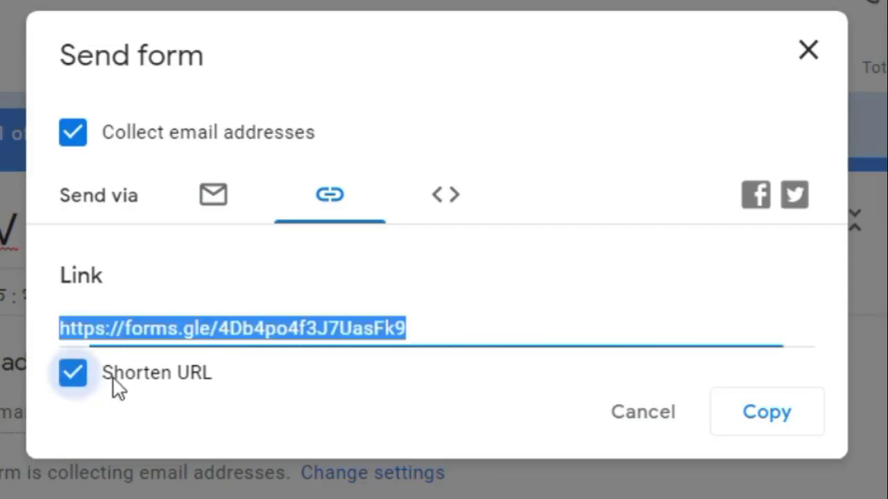
pyautogui.click(770, 416)
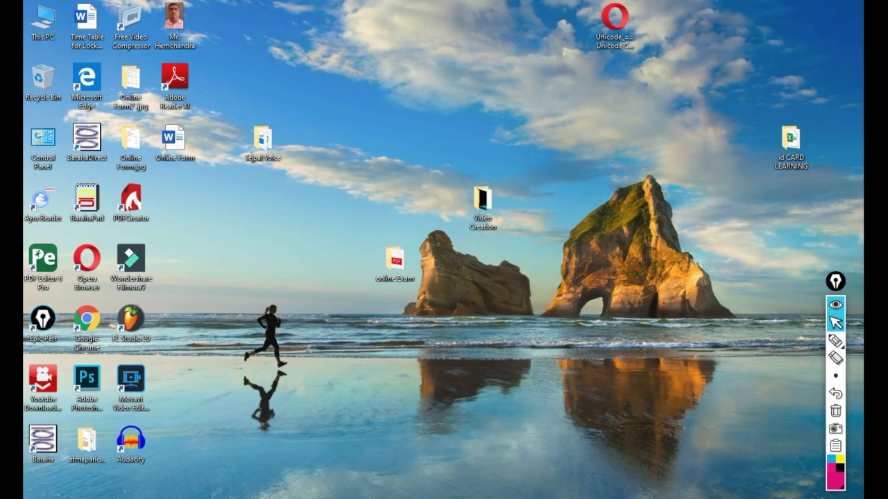
# - Open WhatsApp in the Opera sidebar and find the recipient contact's chat via search
pyautogui.hotkey('ctrl', 'shift', 'b')
pyautogui.hotkey('ctrl', 'shift', 'b')
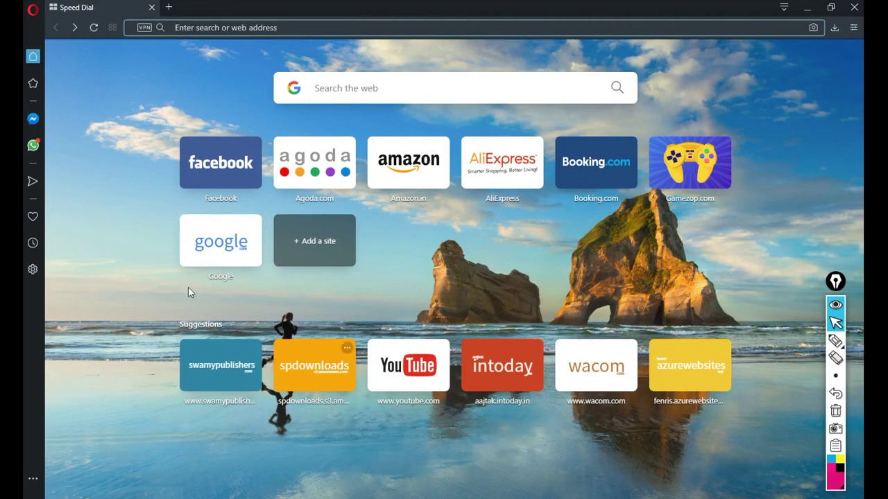
pyautogui.click(33, 147)
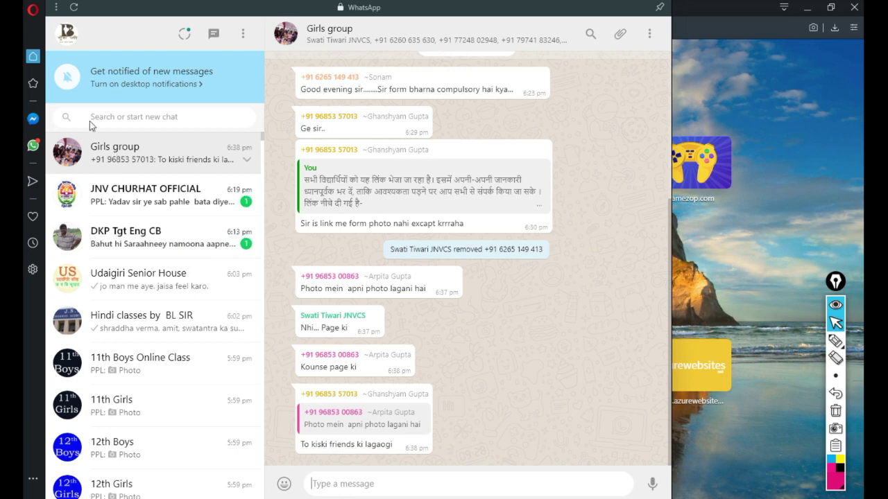
pyautogui.click(162, 116)
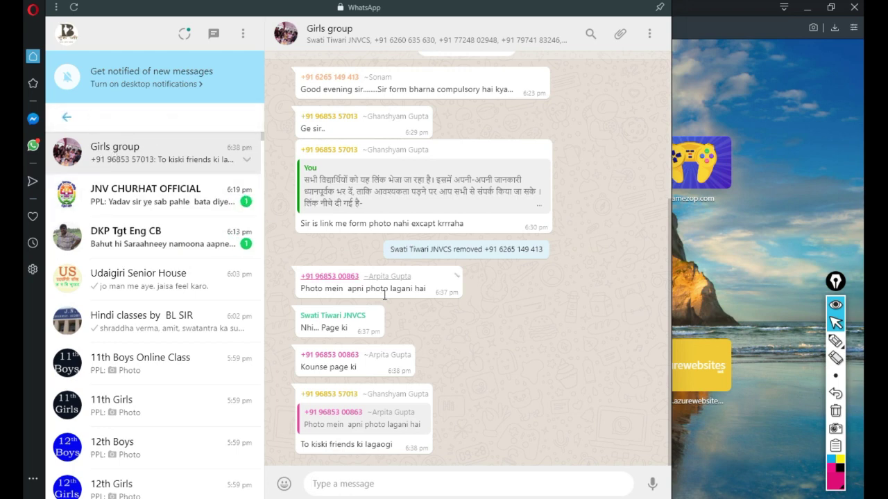
pyautogui.press('super+space')
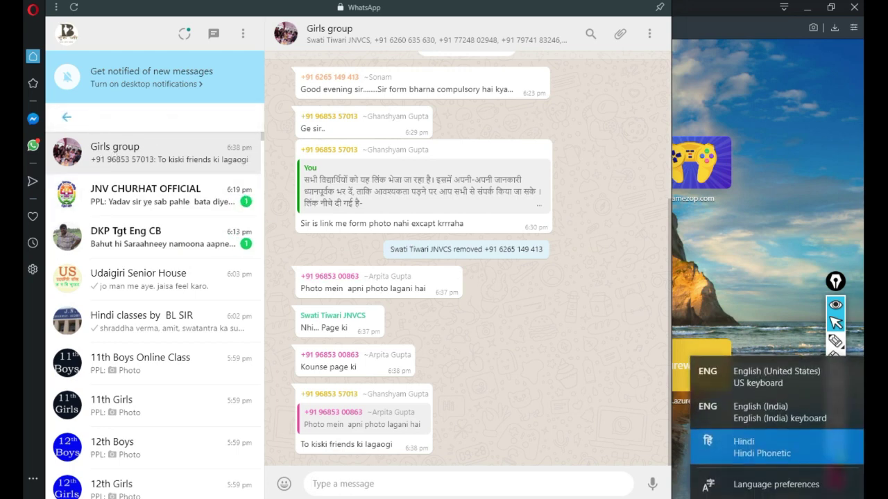
pyautogui.press('super+space')
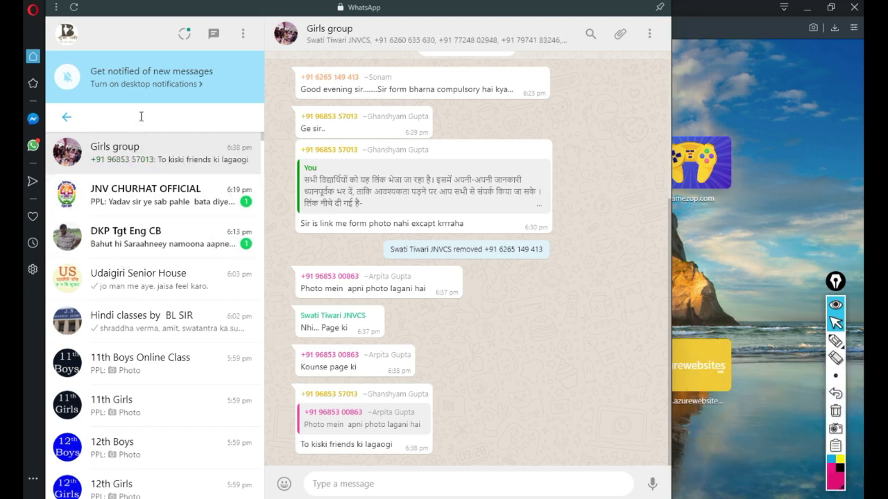
pyautogui.write('wife')
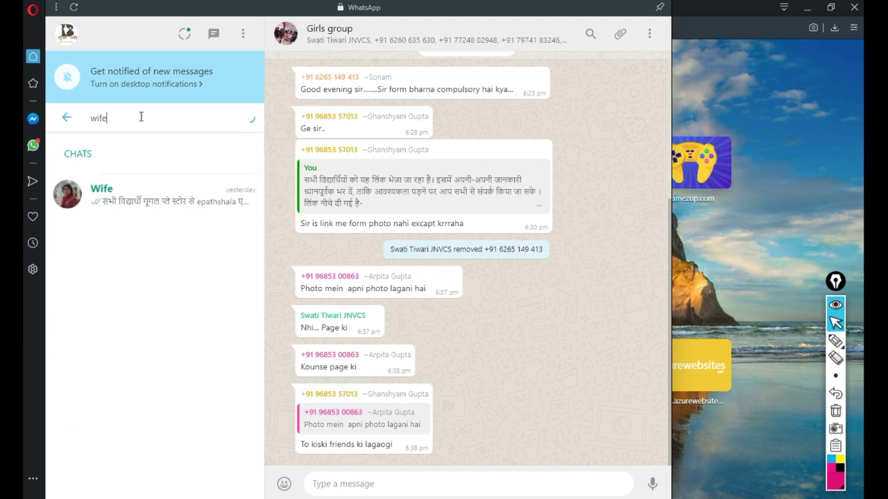
pyautogui.click(109, 201)
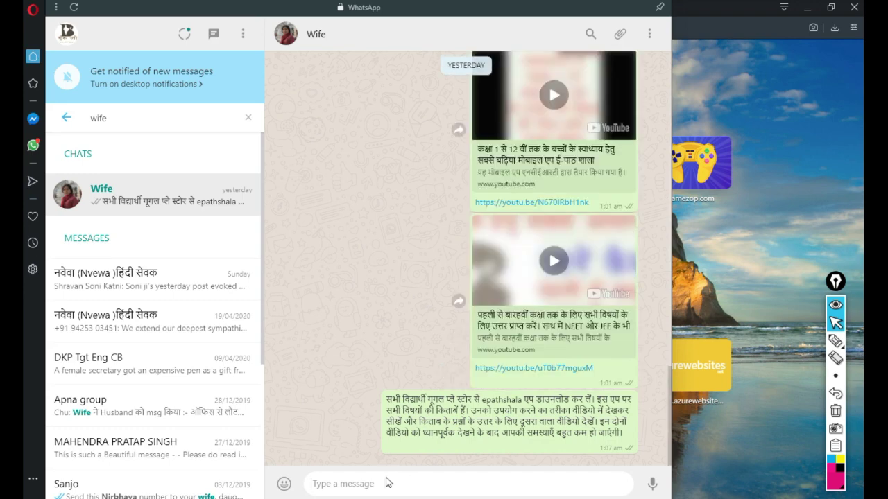
# - Paste the forms.gle link and send it with the Hindi caption 'परीक्षा के लिए लिंक'
pyautogui.hotkey('ctrl', 'v')
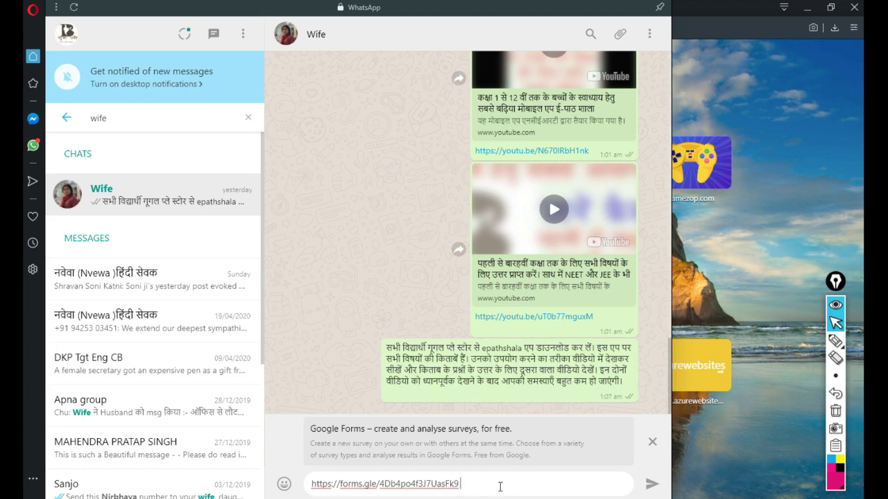
pyautogui.write('is')
pyautogui.press('BackSpace')
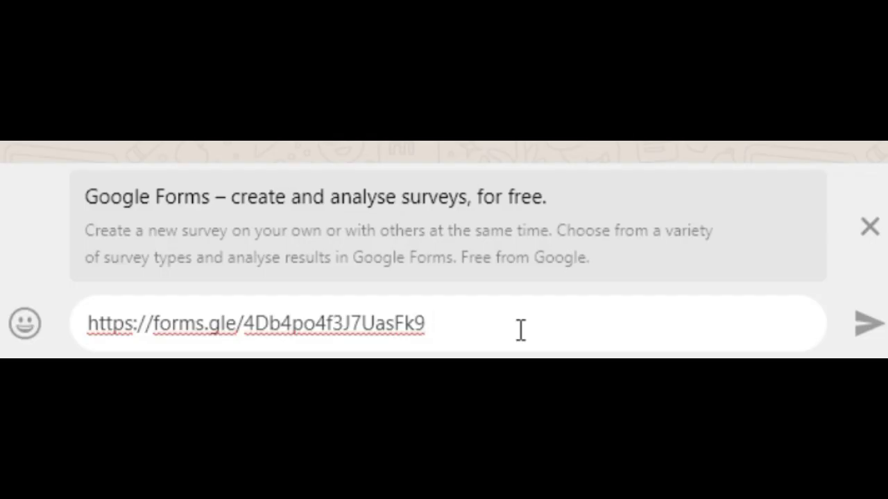
pyautogui.write('par')
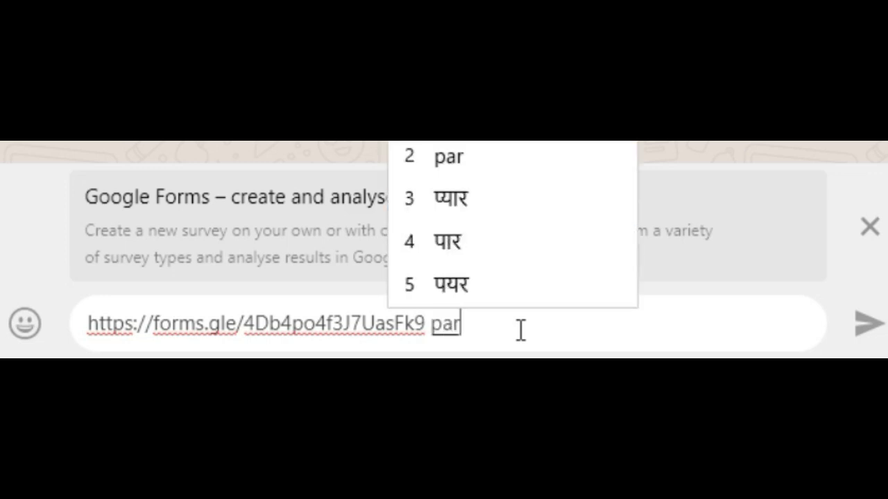
pyautogui.write('iksha')
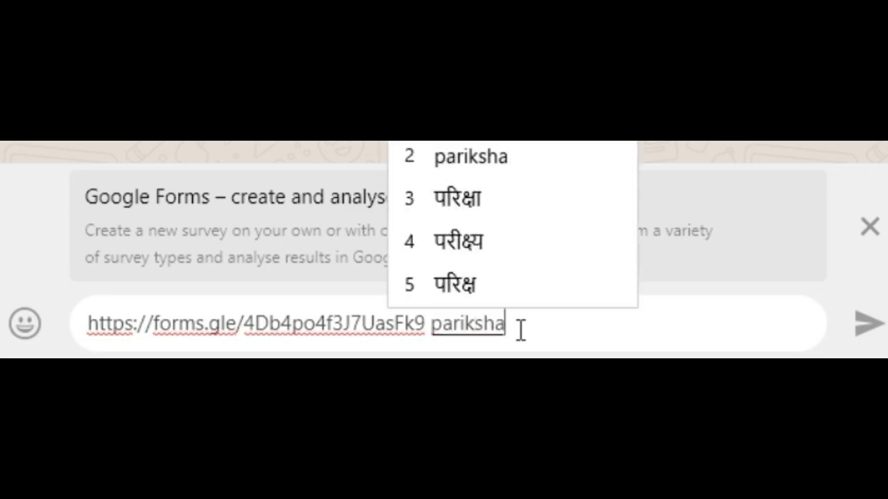
pyautogui.press('space')
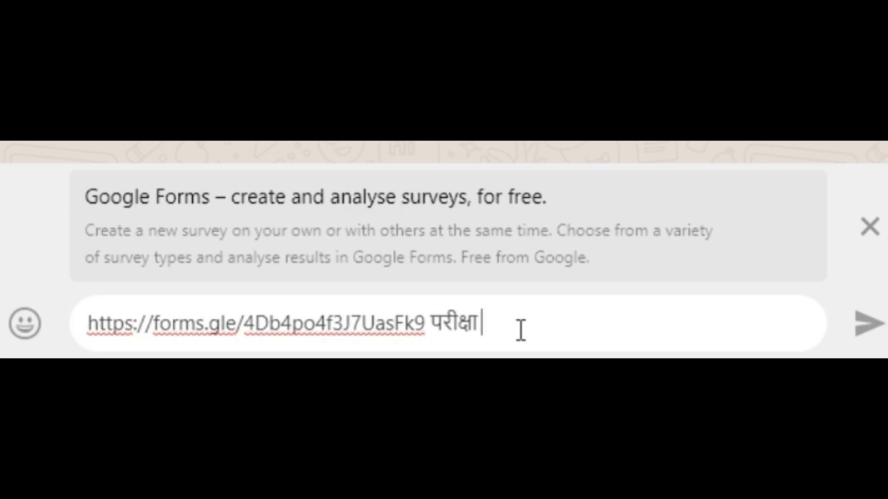
pyautogui.write('ke')
pyautogui.press('space')
pyautogui.write('lie')
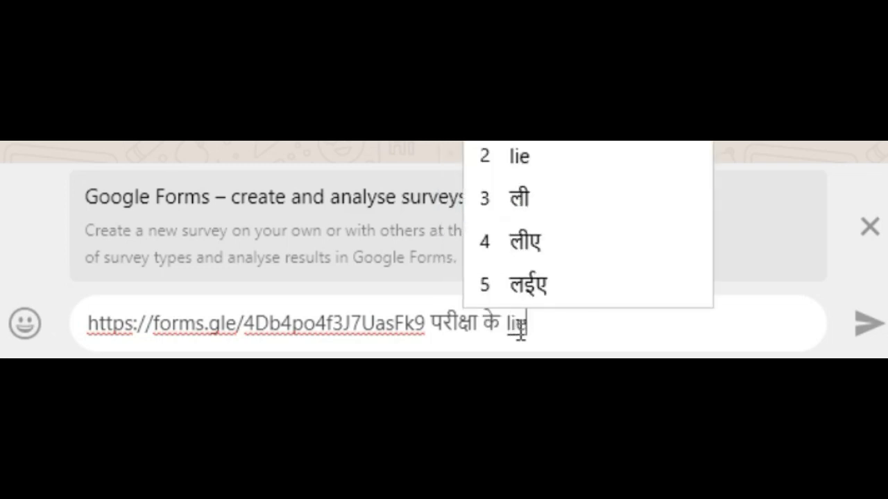
pyautogui.press('space')
pyautogui.write('link')
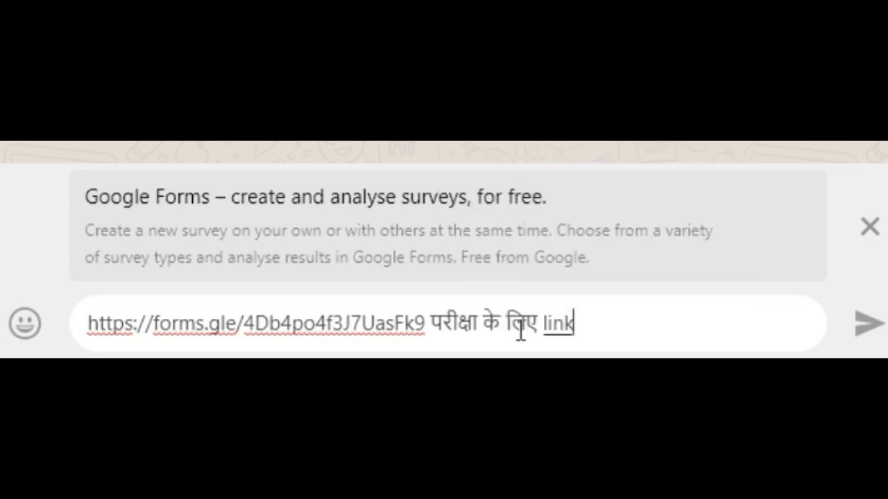
pyautogui.press('space')
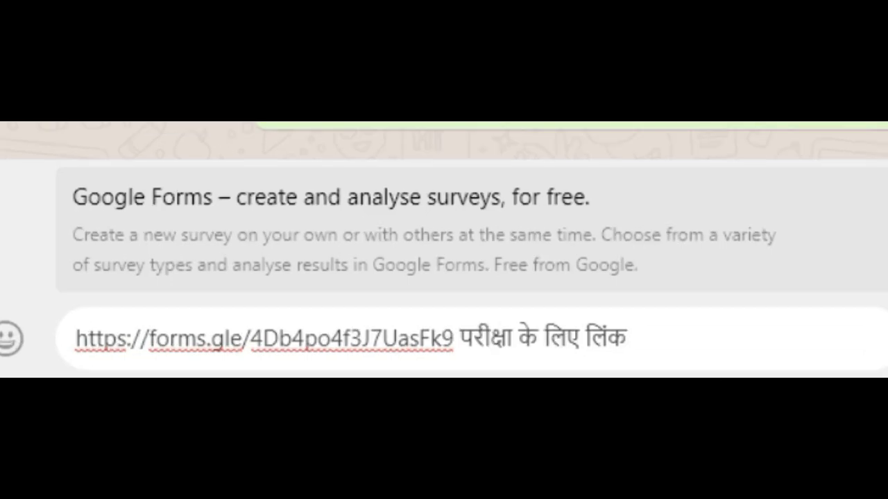
pyautogui.press('Return')
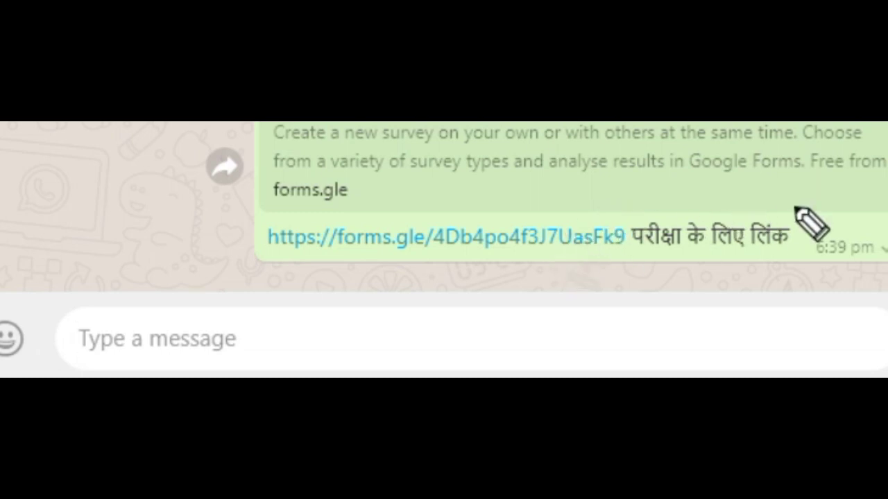
# - Open the shared forms.gle exam link from the WhatsApp chat in a new browser tab
pyautogui.moveTo(798, 206)
pyautogui.mouseDown()
pyautogui.moveTo(490, 194)
pyautogui.moveTo(219, 229)
pyautogui.moveTo(886, 274)
pyautogui.moveTo(743, 203)
pyautogui.mouseUp()
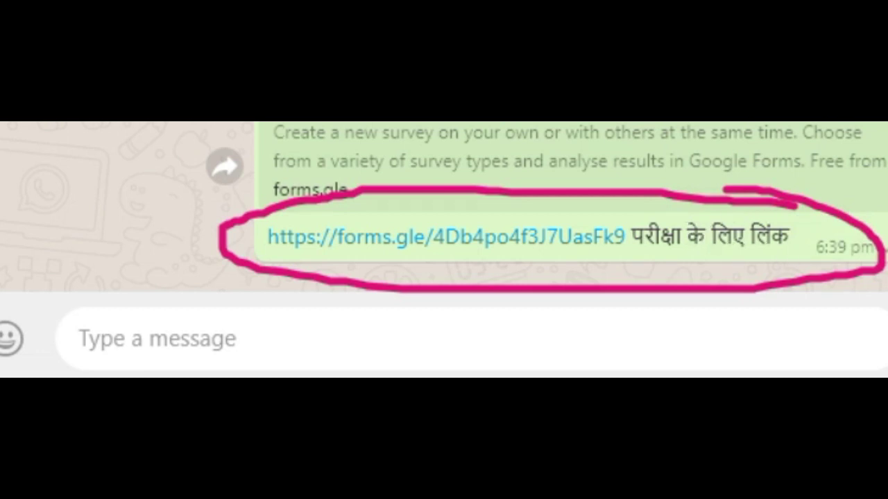
pyautogui.press('Escape')
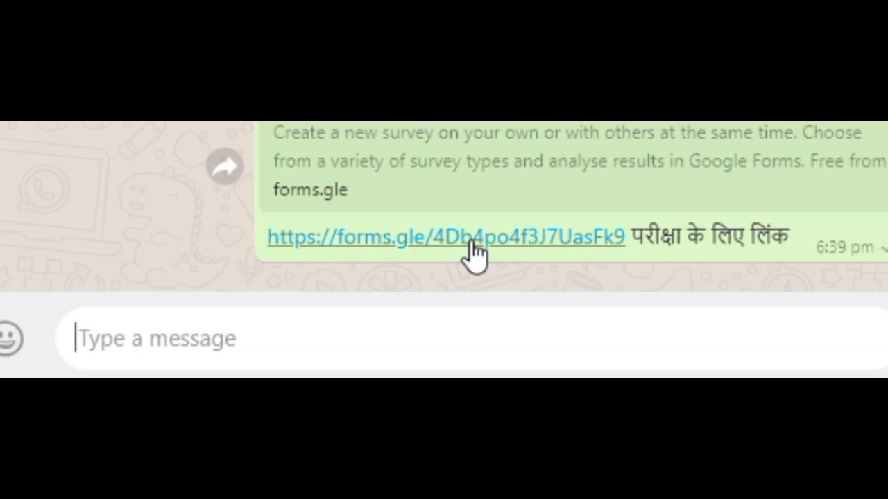
pyautogui.click(473, 240)
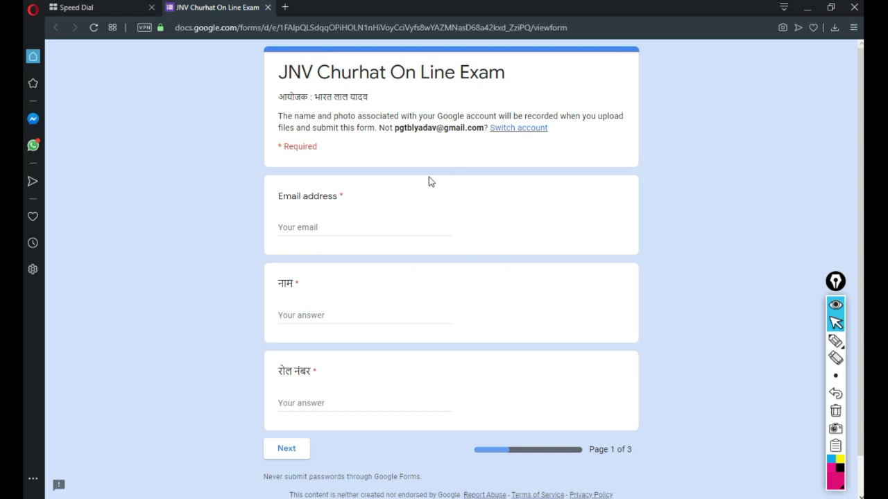
# - Fill in the student's Gmail address, full name and roll number on page 1, then continue
pyautogui.scroll(-1, 395, 129)
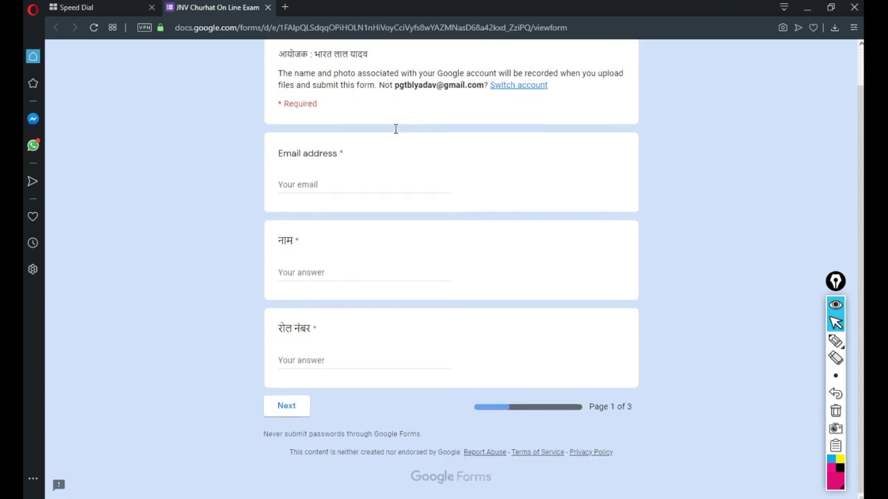
pyautogui.scroll(1, 394, 129)
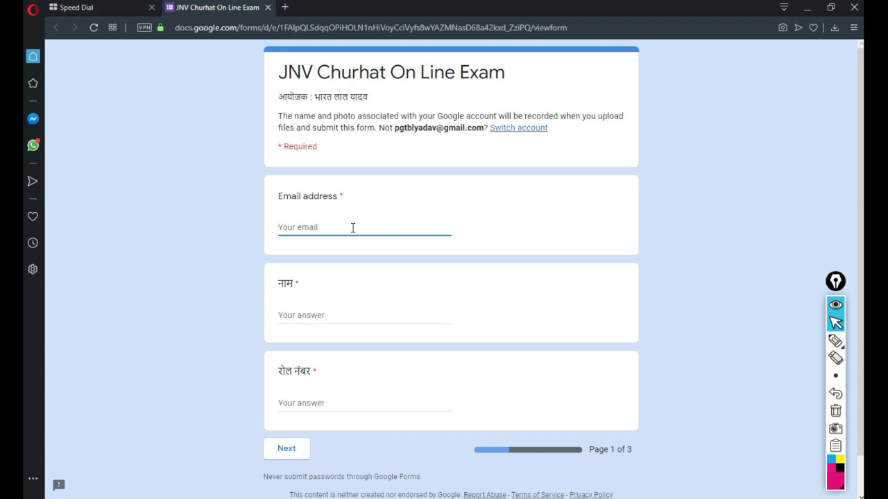
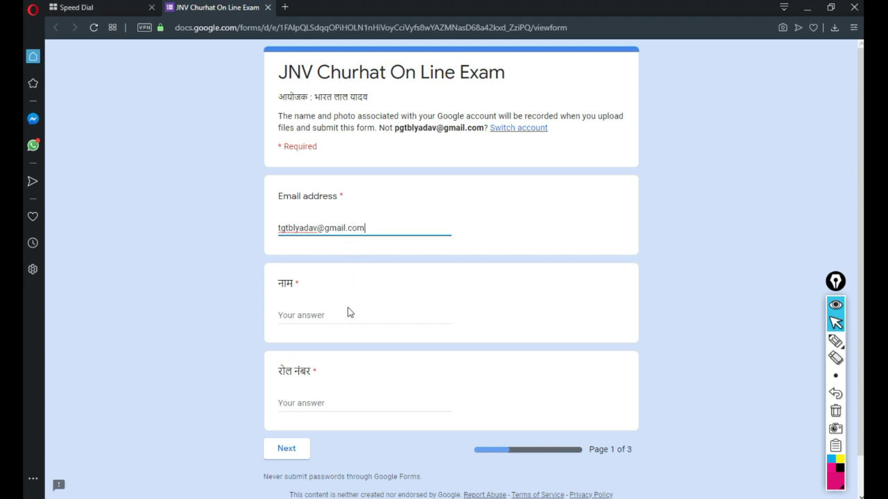
pyautogui.click(332, 319)
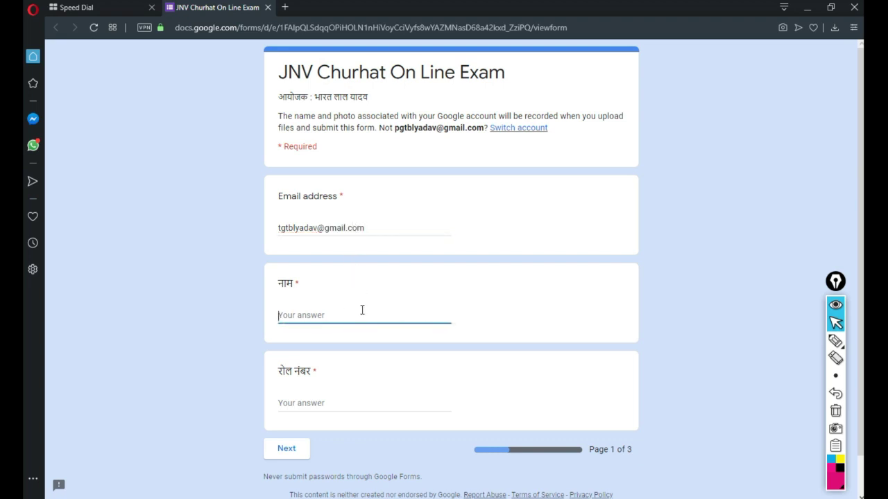
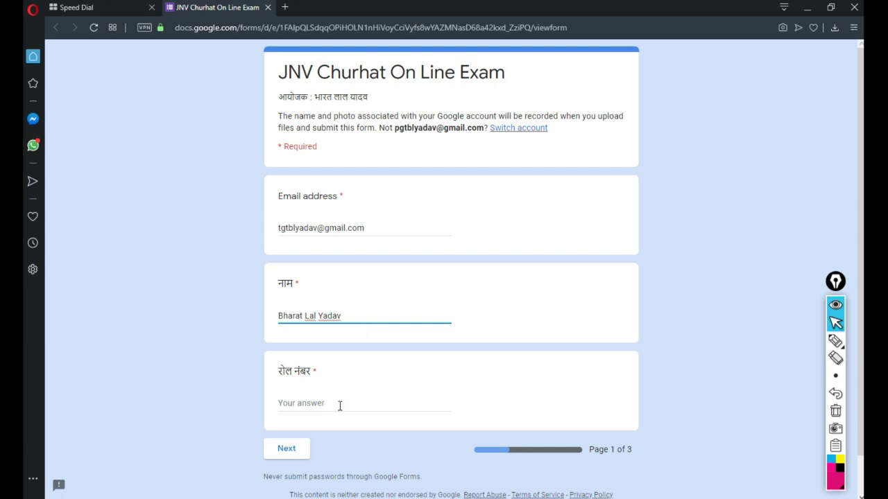
pyautogui.click(339, 405)
pyautogui.write('000000')
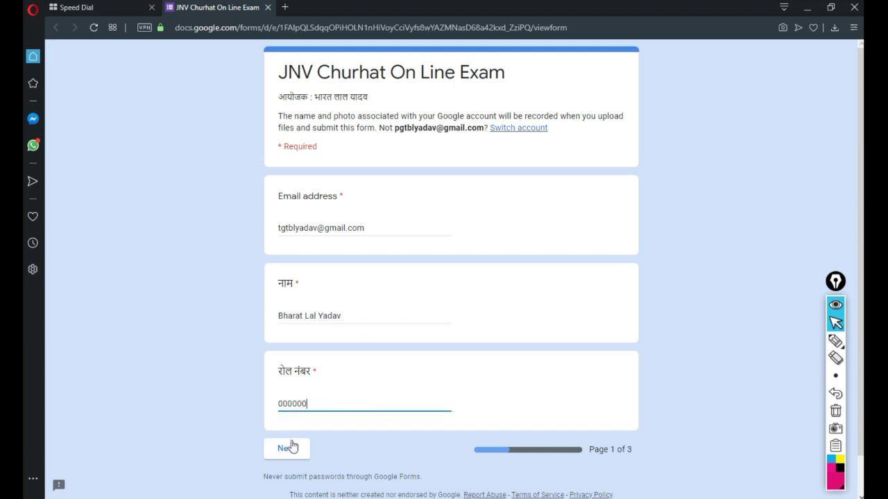
pyautogui.click(287, 450)
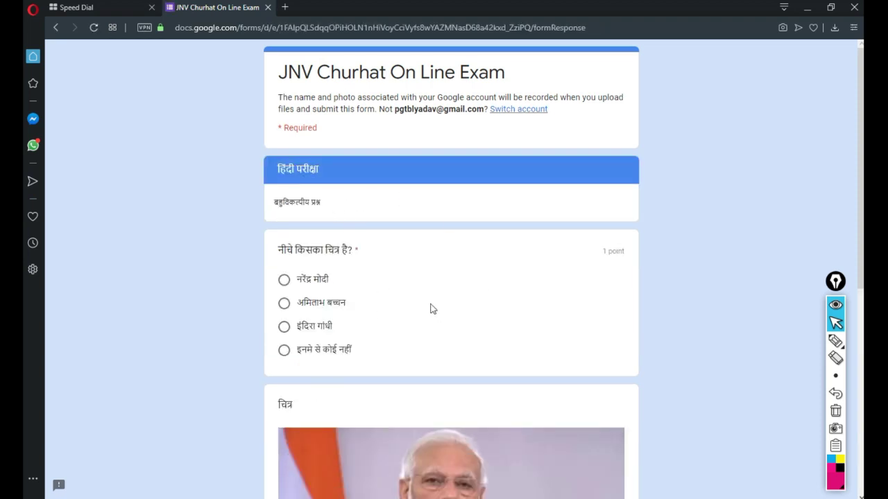
# - Answer the Hindi multiple-choice question with नरेंद्र मोदी and move on to the final page
pyautogui.scroll(-3, 430, 308)
pyautogui.scroll(2, 430, 307)
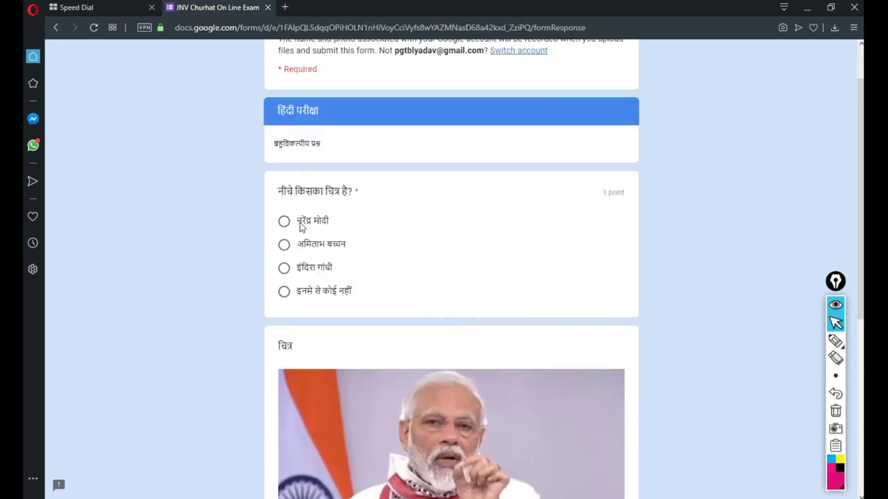
pyautogui.click(284, 222)
pyautogui.scroll(-3, 454, 242)
pyautogui.scroll(-3, 453, 239)
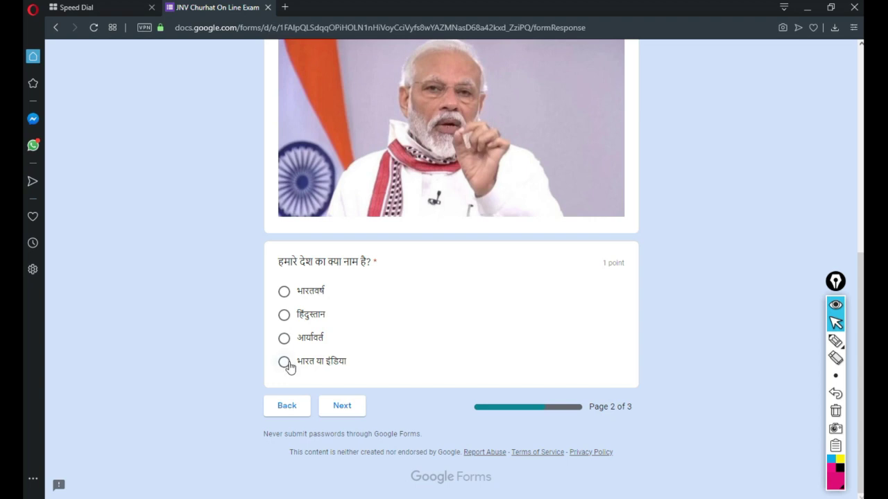
pyautogui.click(347, 409)
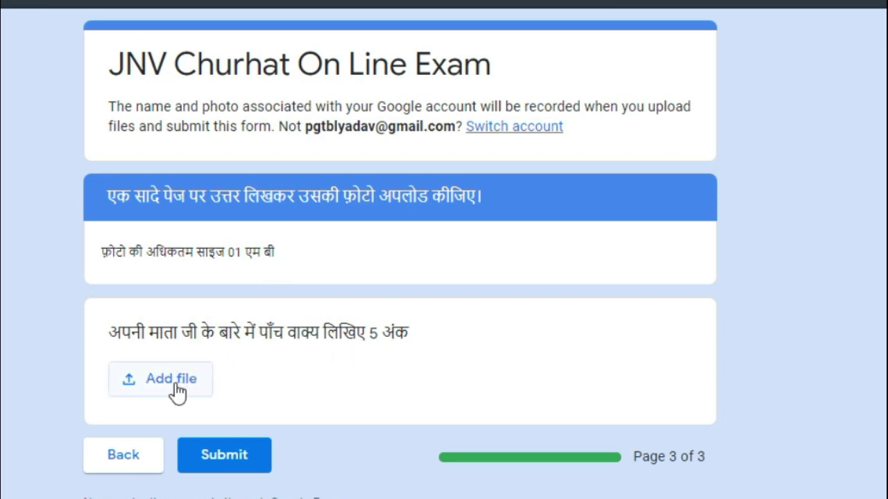
# - Leave the answer-photo upload empty and submit the exam
pyautogui.click(156, 354)
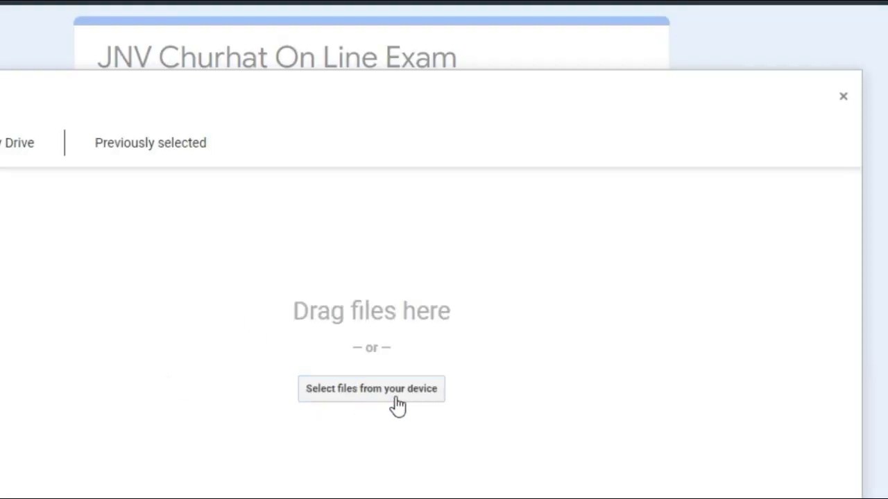
pyautogui.click(399, 397)
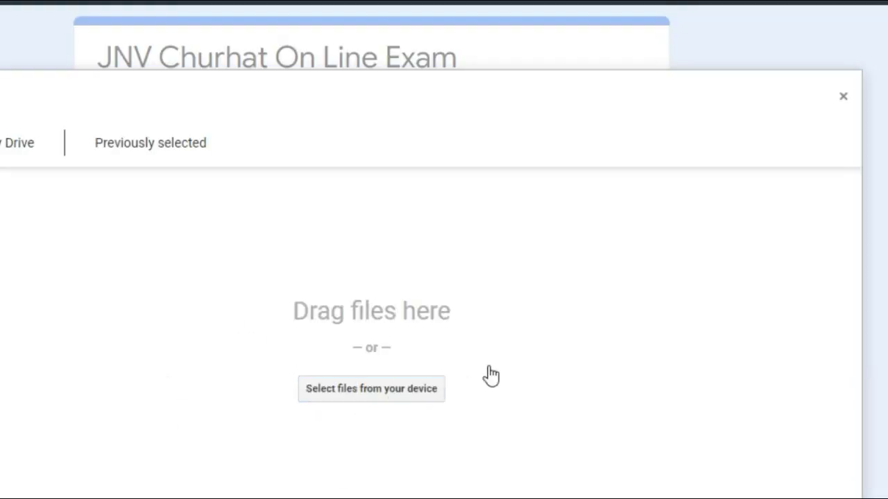
pyautogui.click(844, 98)
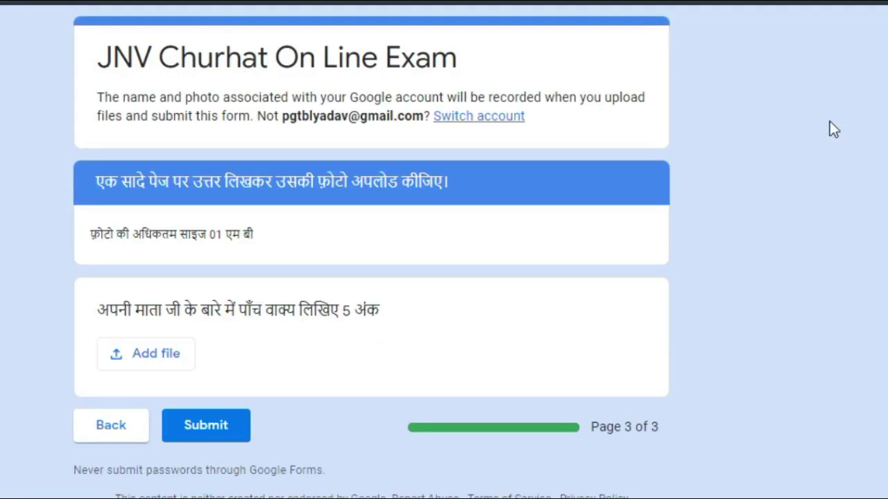
pyautogui.click(212, 431)
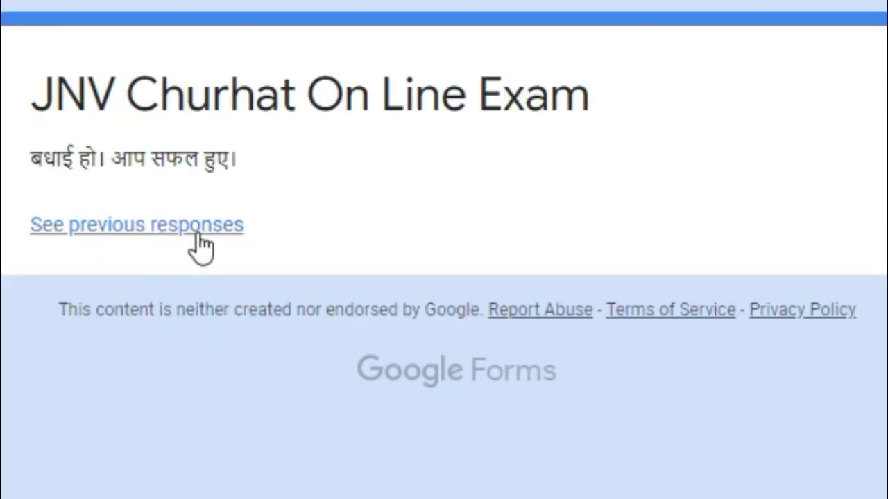
# - Open the previous-responses summary and scroll through its charts for the test submission
pyautogui.click(163, 234)
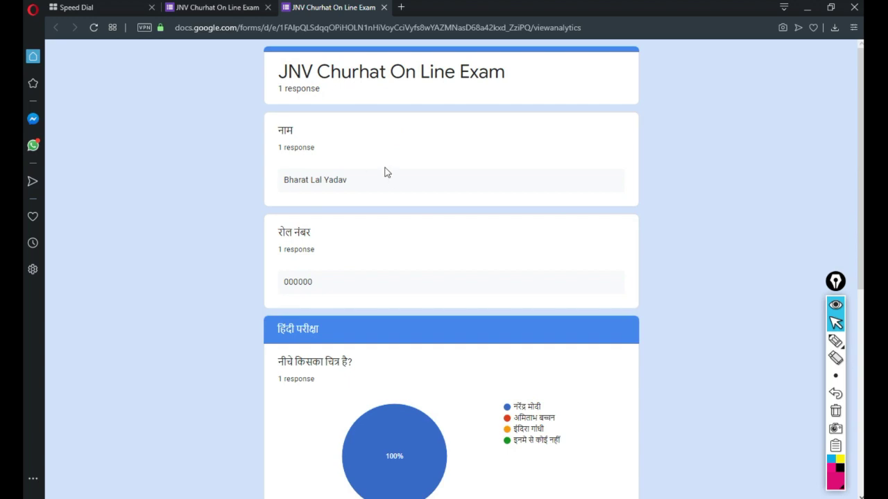
pyautogui.scroll(-6, 425, 196)
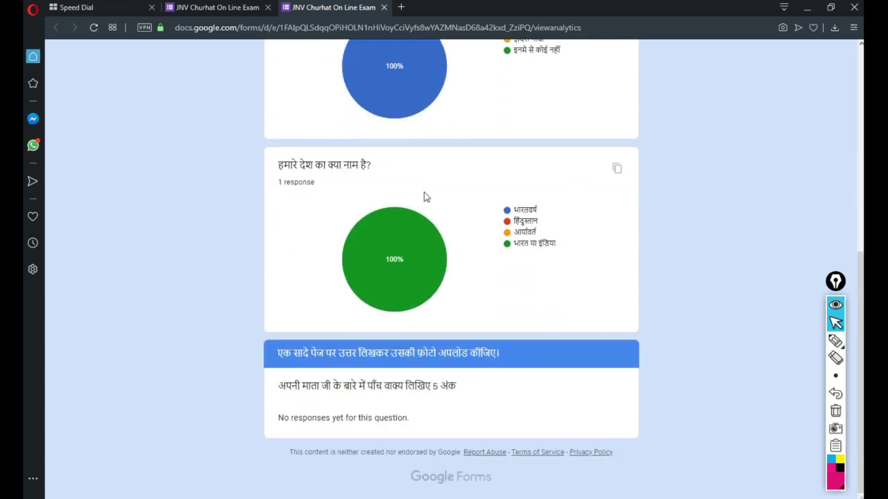
pyautogui.scroll(6, 425, 197)
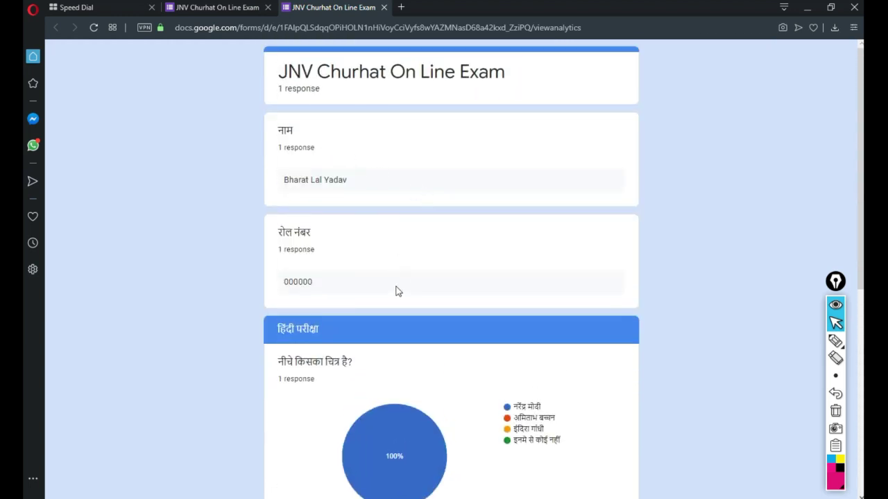
pyautogui.scroll(-4, 399, 291)
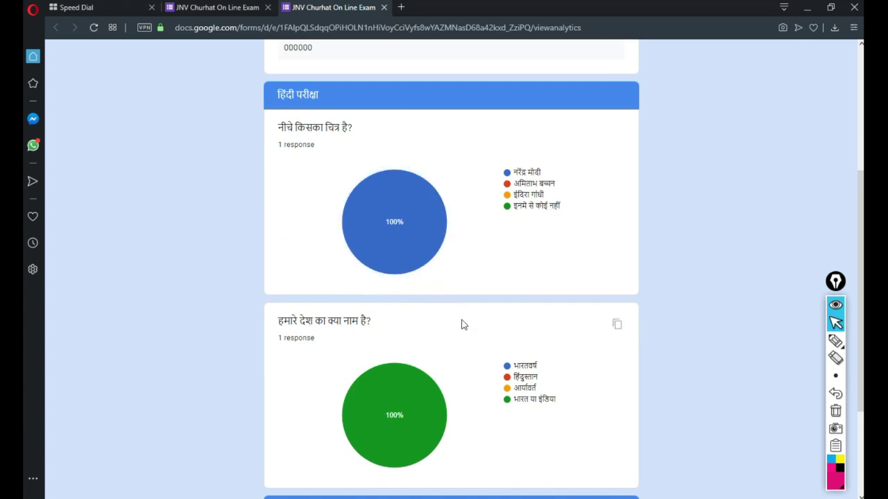
pyautogui.scroll(-3, 461, 323)
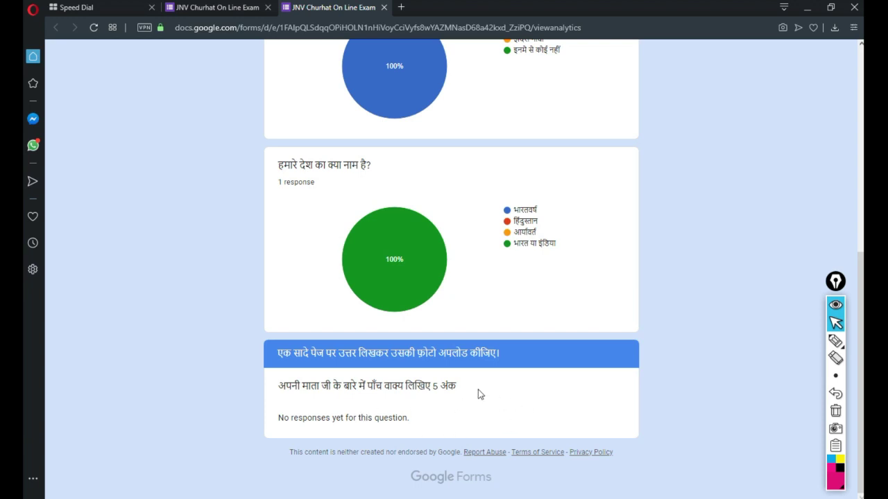
pyautogui.scroll(15, 478, 394)
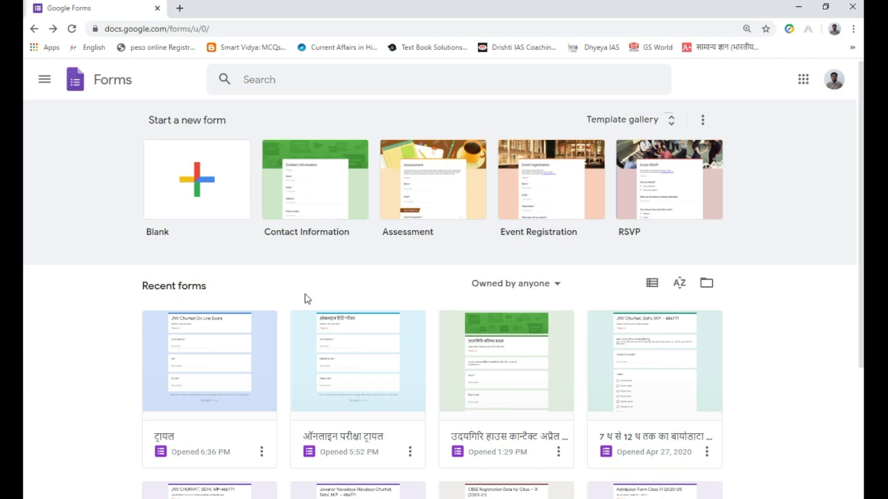
pyautogui.scroll(-3, 305, 299)
pyautogui.scroll(3, 304, 299)
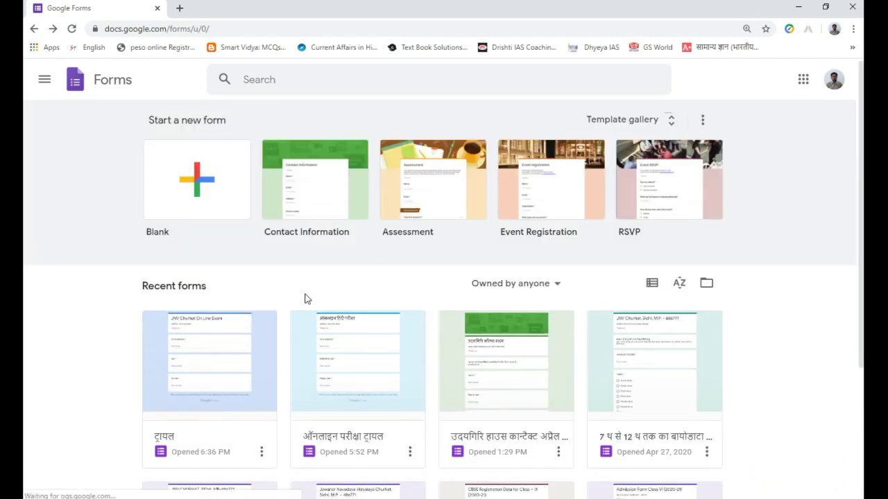
pyautogui.scroll(-2, 304, 299)
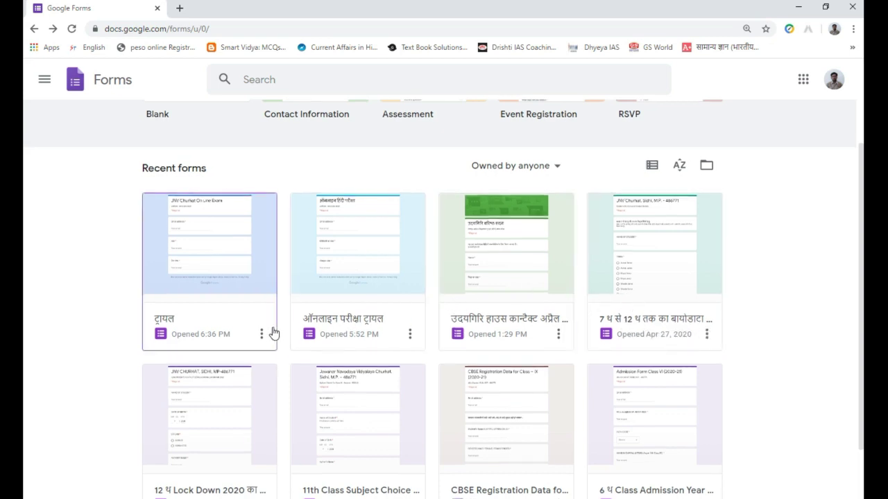
pyautogui.scroll(-1, 271, 337)
pyautogui.scroll(3, 275, 347)
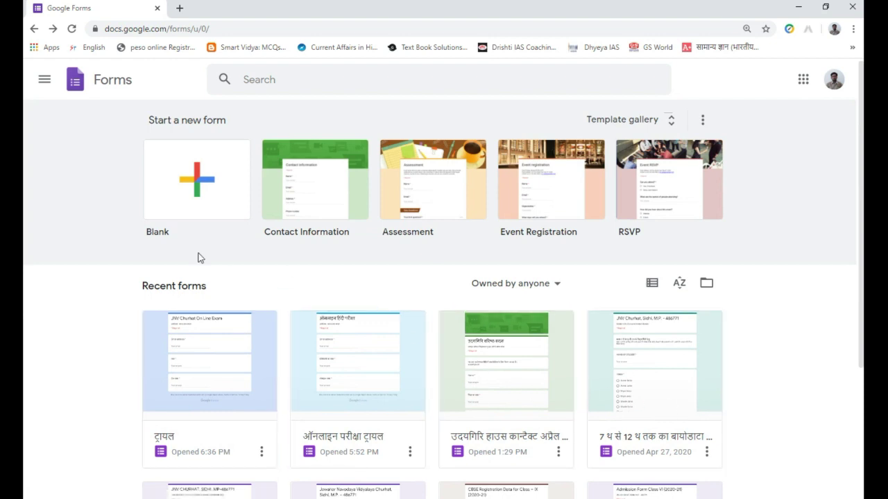
# - Create a form from the Contact Information template and look over its Name, Address, Phone and Comments questions
pyautogui.click(311, 202)
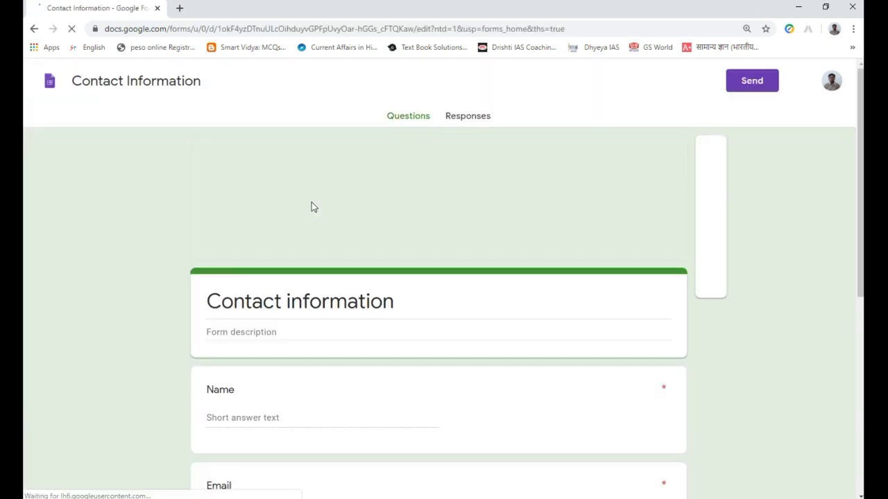
pyautogui.scroll(-5, 398, 273)
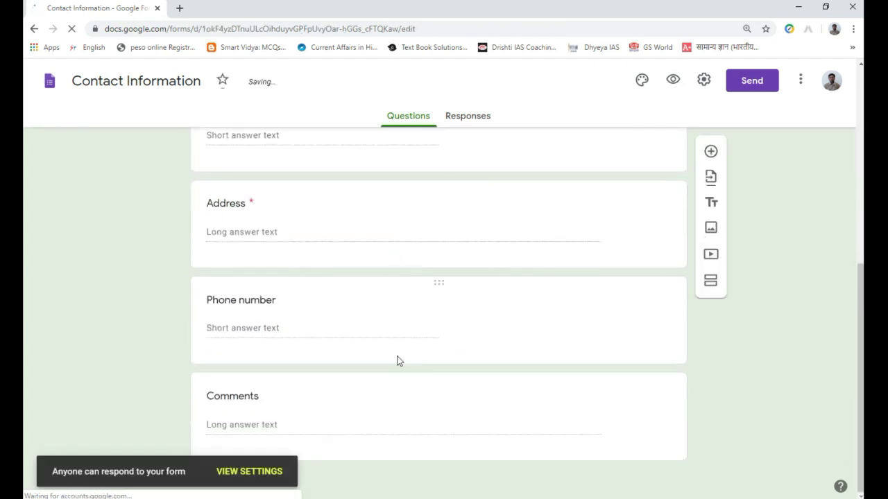
pyautogui.scroll(5, 397, 370)
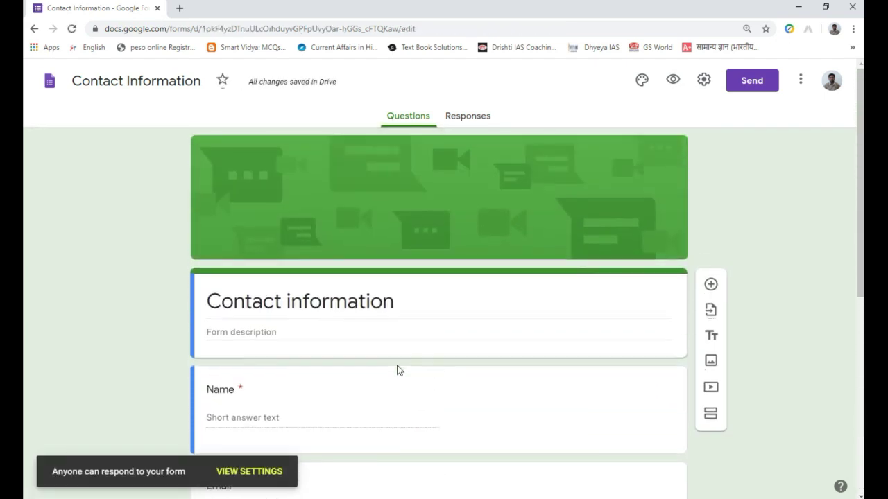
pyautogui.scroll(-5, 398, 370)
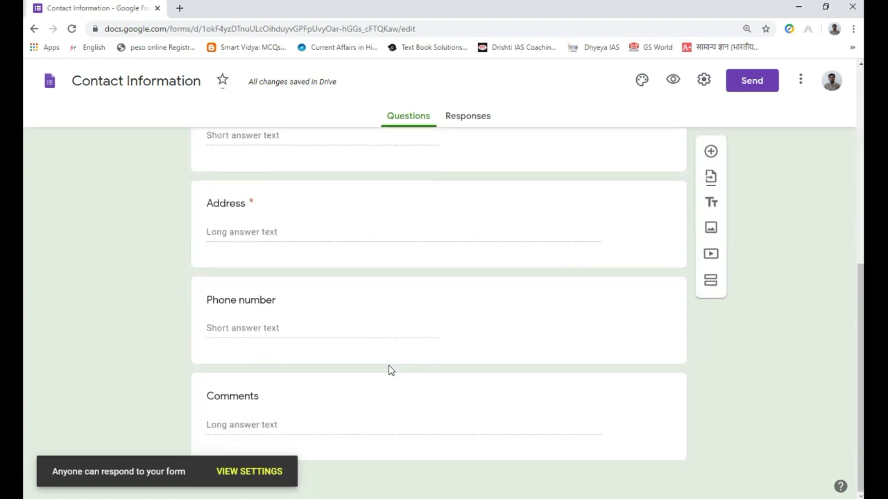
# - Look through the form's General, Presentation and Quizzes settings, then cancel
pyautogui.click(276, 477)
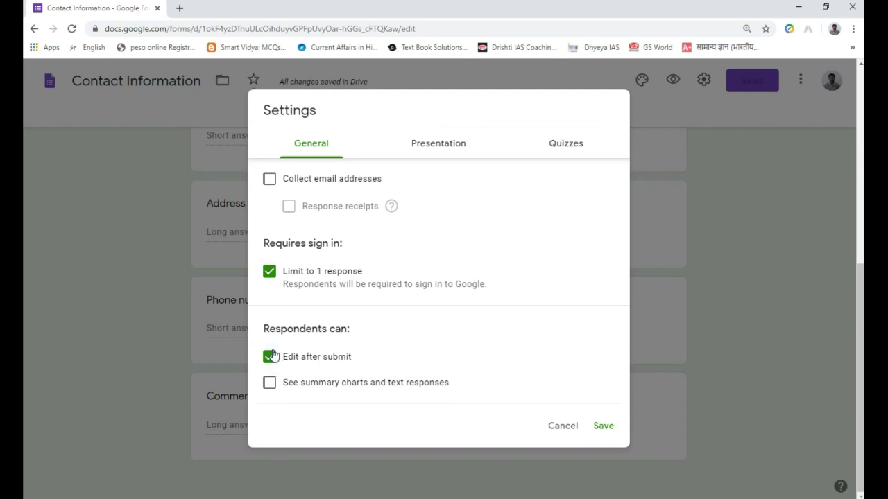
pyautogui.click(434, 149)
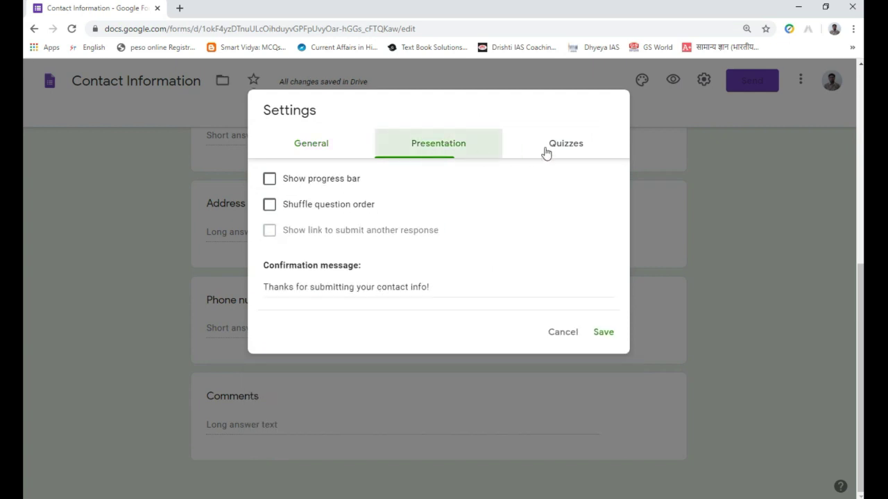
pyautogui.click(565, 146)
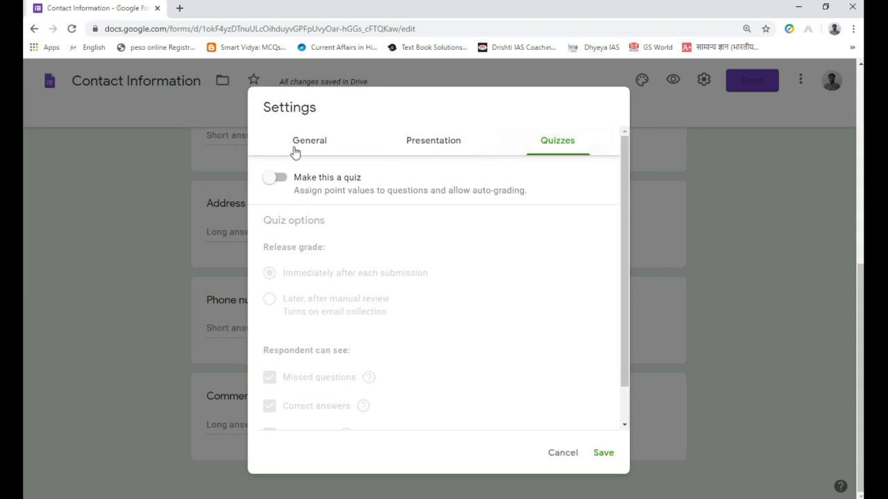
pyautogui.scroll(-2, 535, 385)
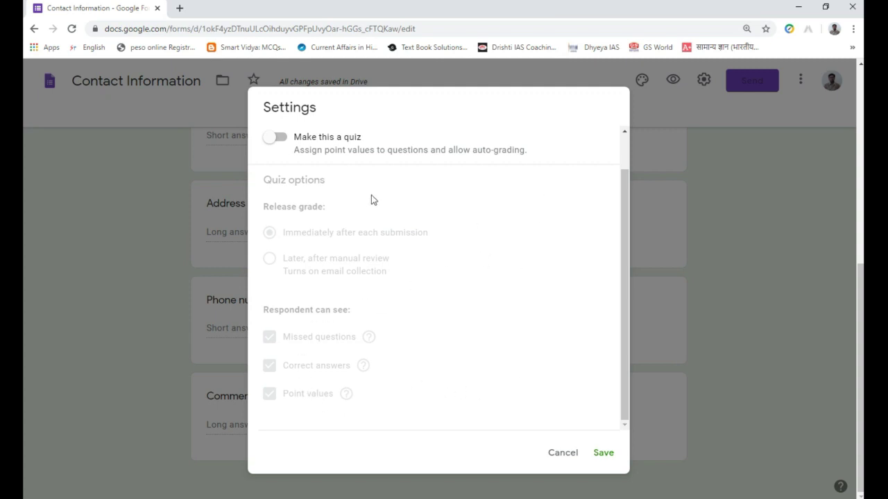
pyautogui.click(563, 453)
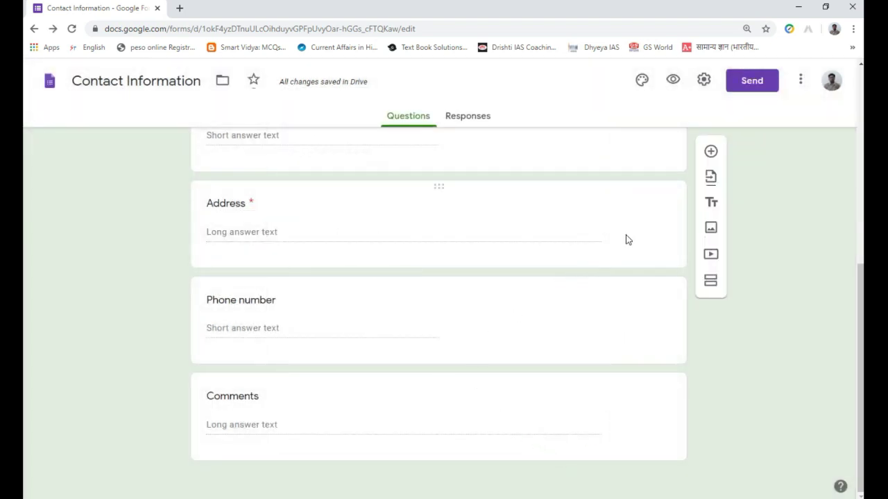
# - Try Make this a quiz and its grade-release options, then cancel without saving
pyautogui.click(701, 85)
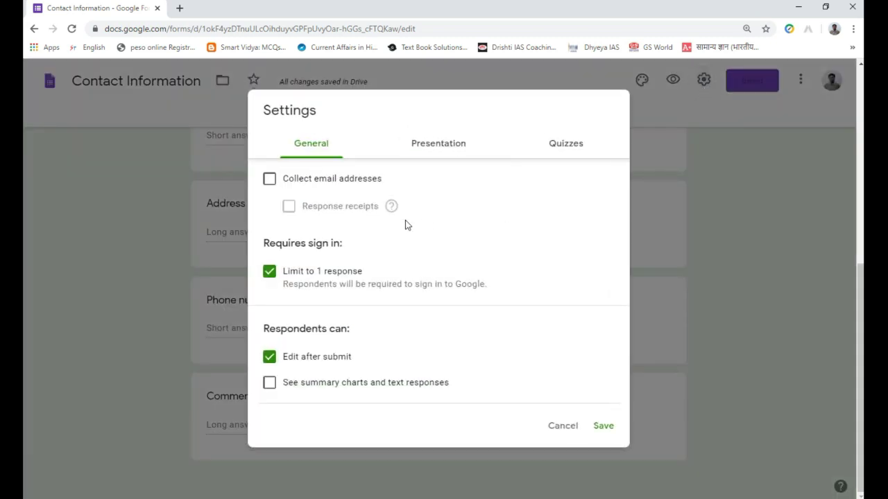
pyautogui.click(566, 149)
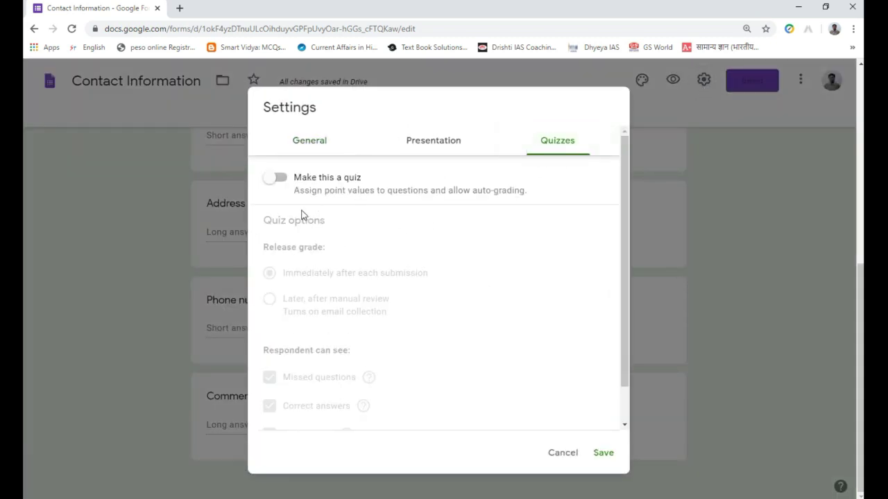
pyautogui.click(276, 178)
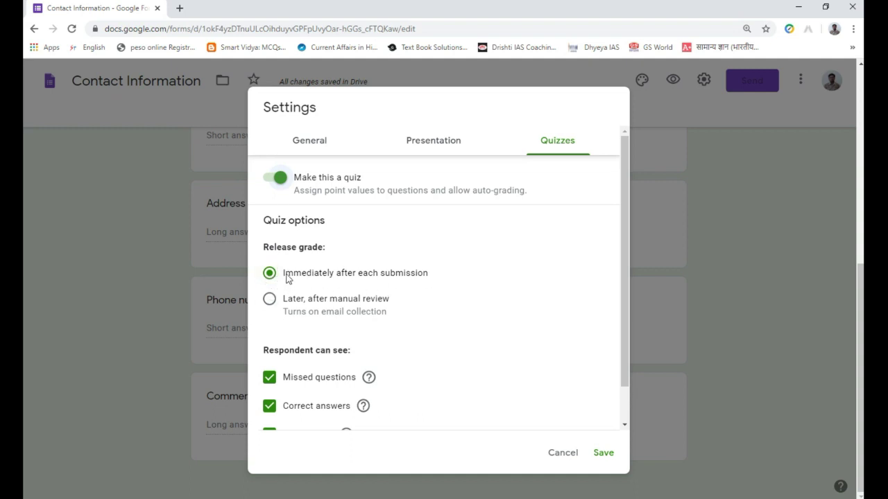
pyautogui.click(269, 300)
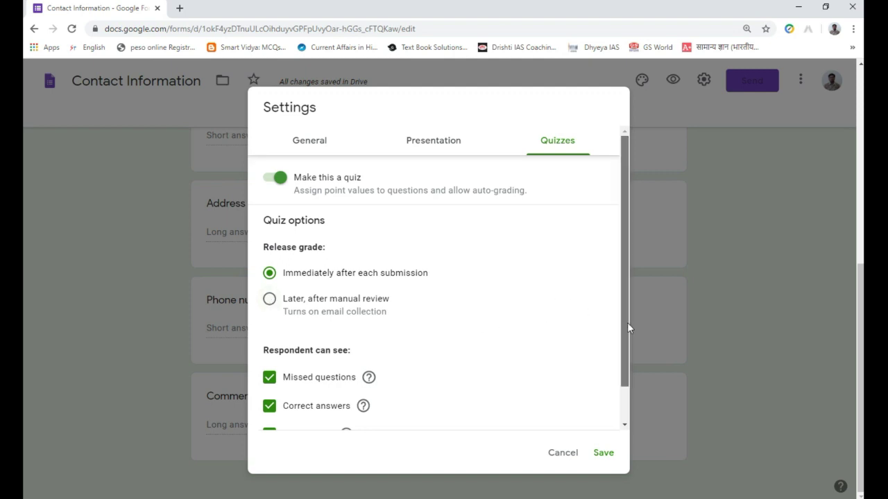
pyautogui.moveTo(627, 322); pyautogui.dragTo(620, 395)
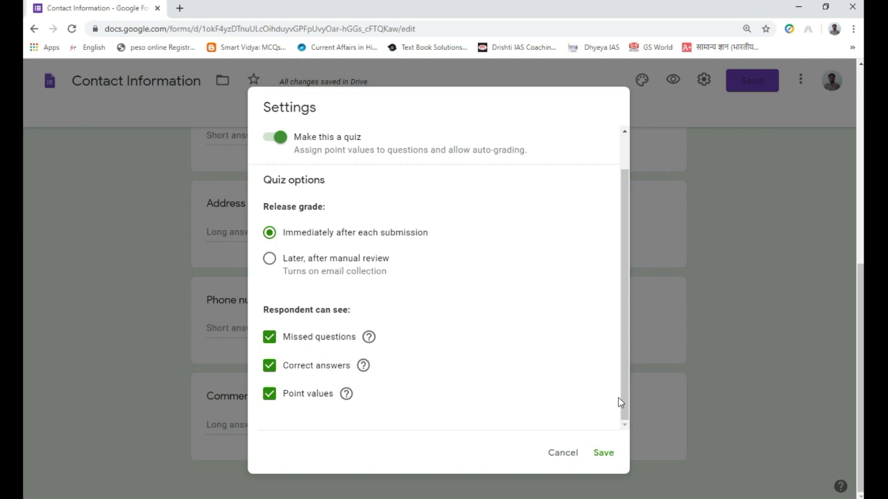
pyautogui.click(563, 455)
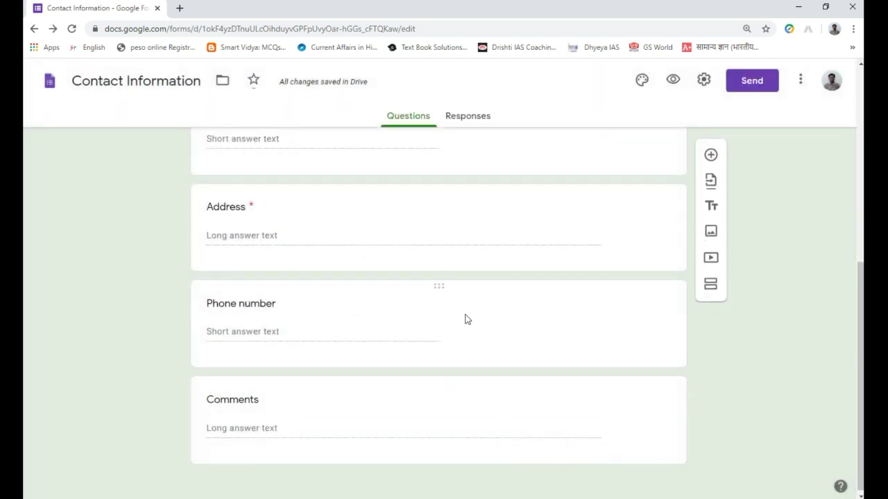
# - Scroll to the top of the Contact Information form and go back to the Forms home page
pyautogui.scroll(5, 466, 317)
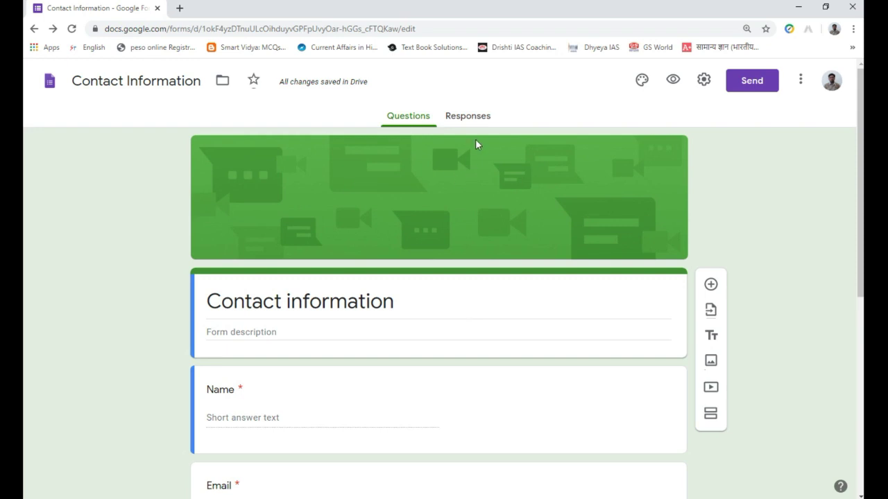
pyautogui.click(35, 29)
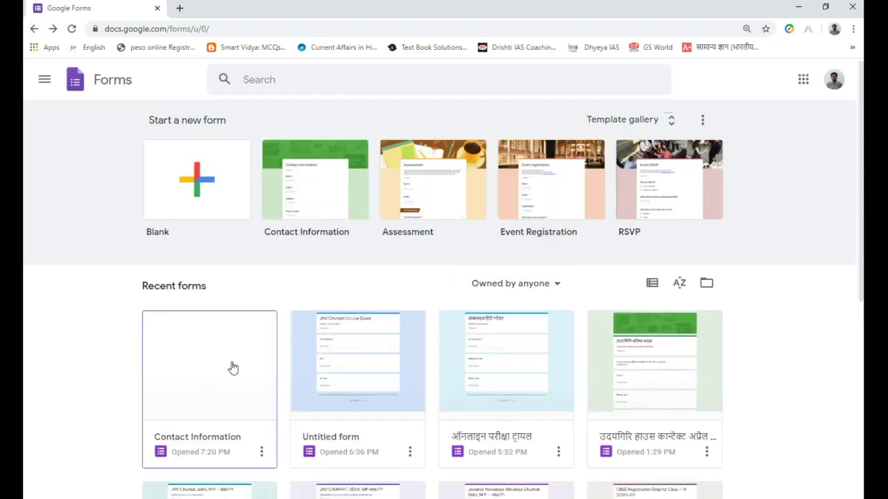
# - Remove the Contact Information form from recent forms, sending it to the trash
pyautogui.scroll(-2, 233, 357)
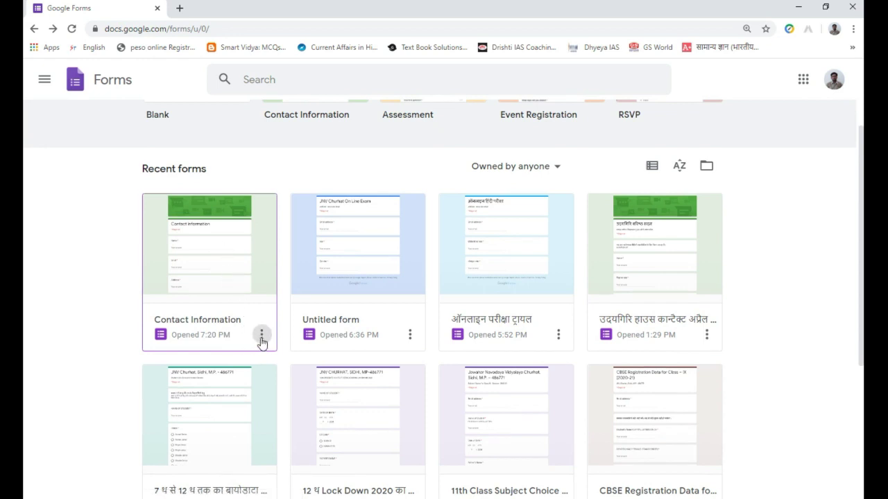
pyautogui.click(262, 334)
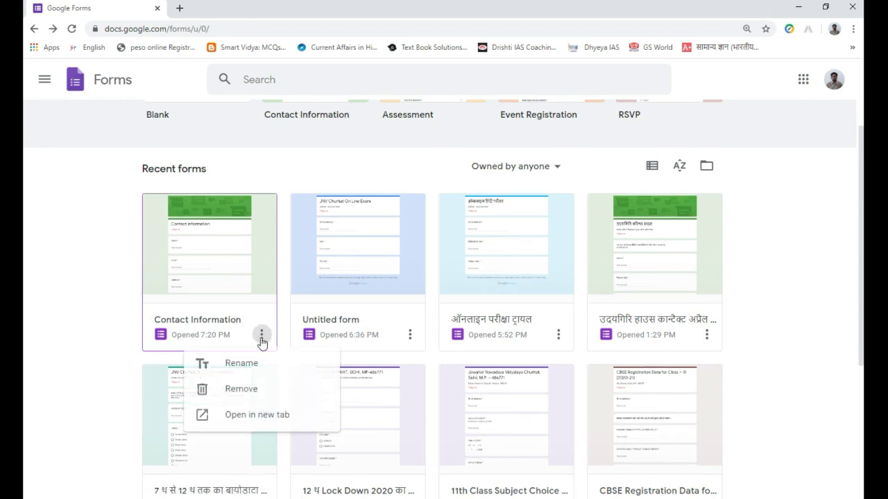
pyautogui.click(229, 392)
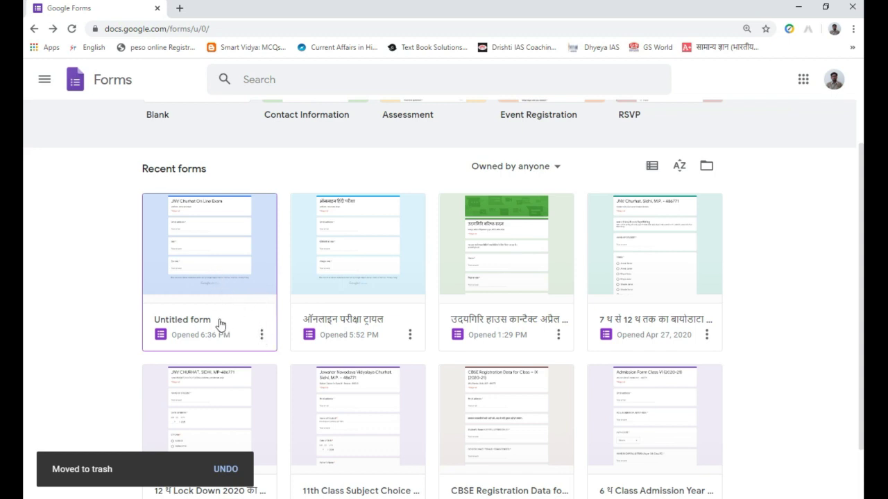
pyautogui.scroll(-1, 216, 319)
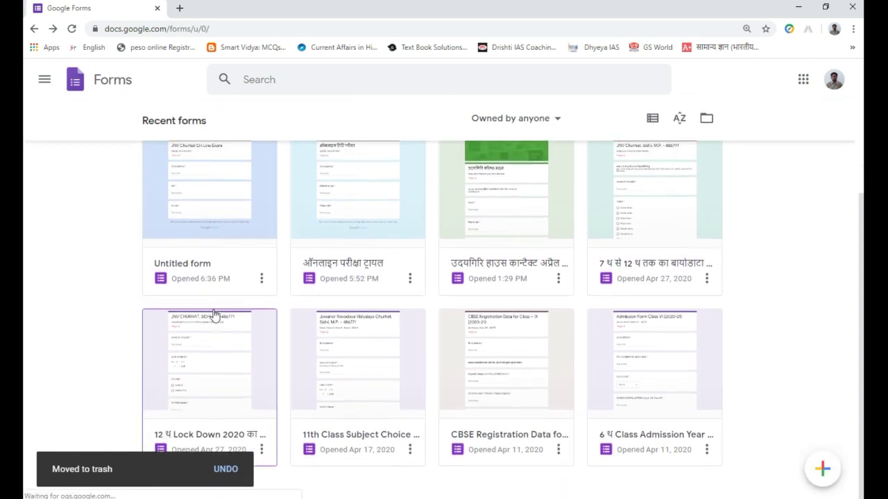
pyautogui.scroll(3, 214, 316)
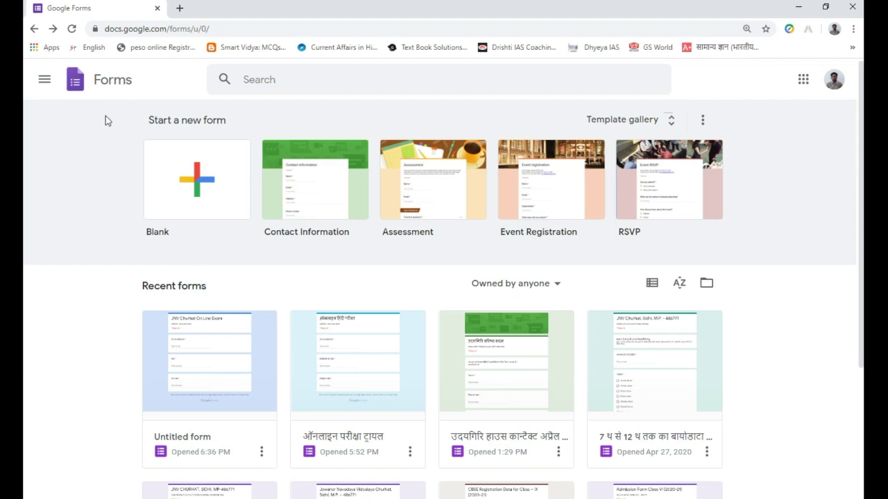
pyautogui.click(71, 29)
pyautogui.scroll(-3, 195, 284)
pyautogui.scroll(3, 195, 284)
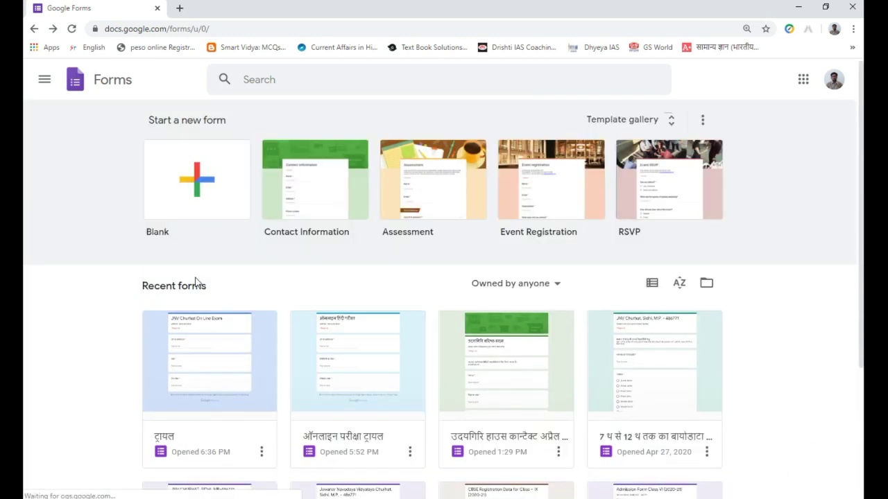
pyautogui.click(652, 283)
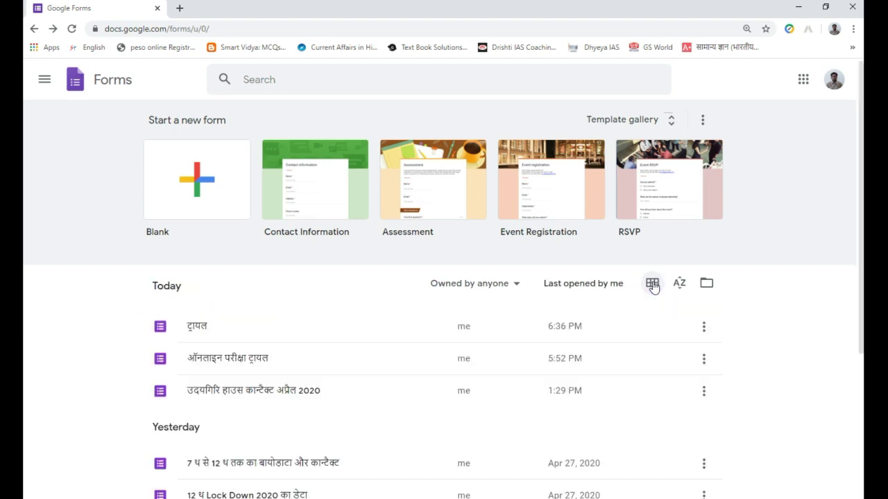
pyautogui.scroll(-3, 340, 339)
pyautogui.scroll(3, 340, 337)
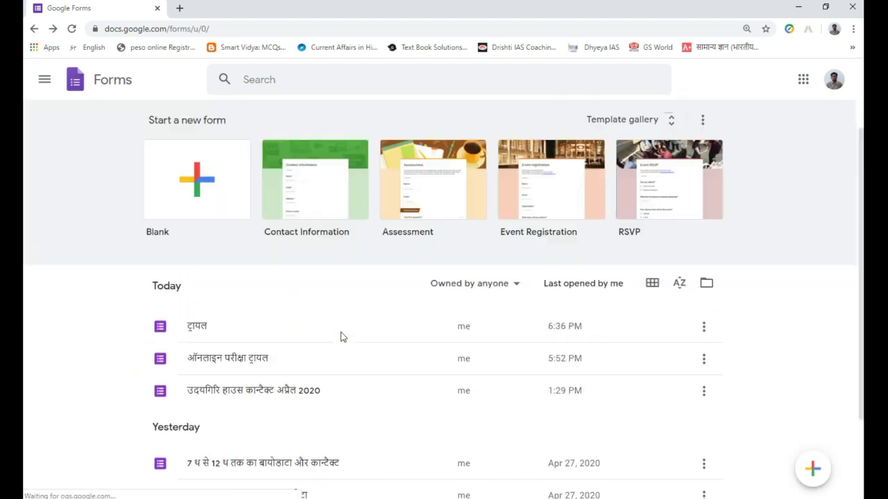
pyautogui.click(652, 284)
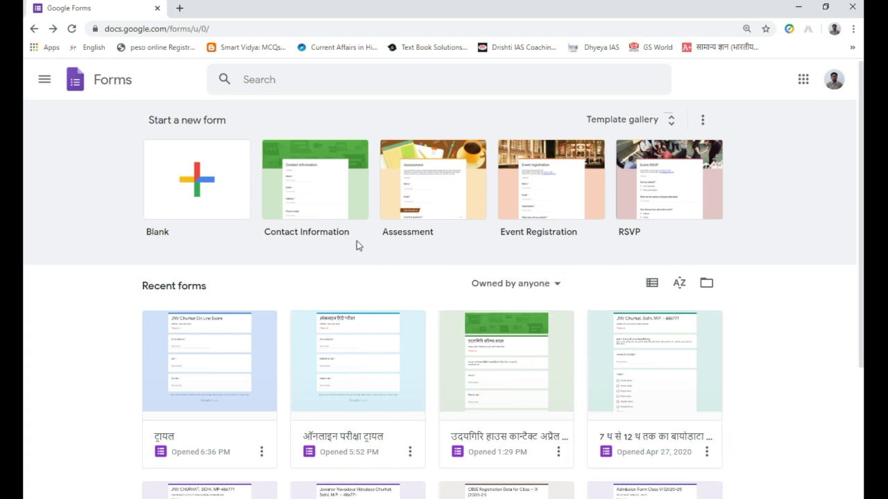
# - Browse the template gallery's Personal, Work and Education templates, then return to the top
pyautogui.click(646, 121)
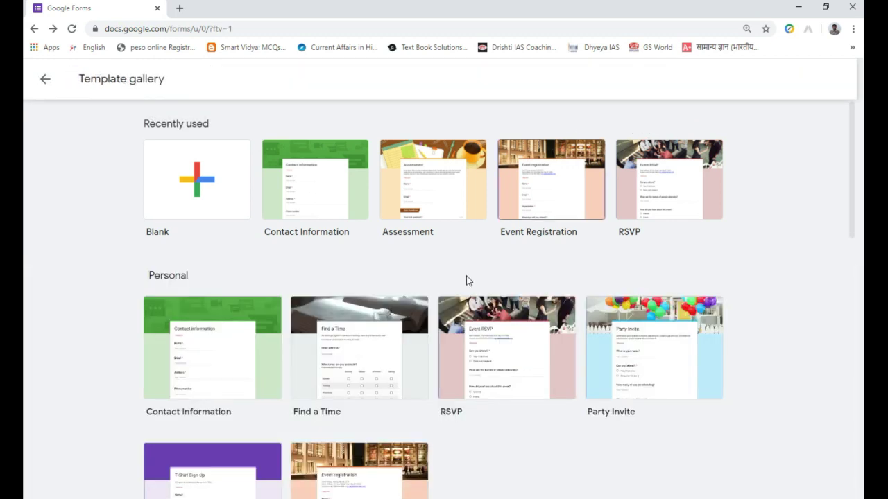
pyautogui.scroll(-2, 374, 309)
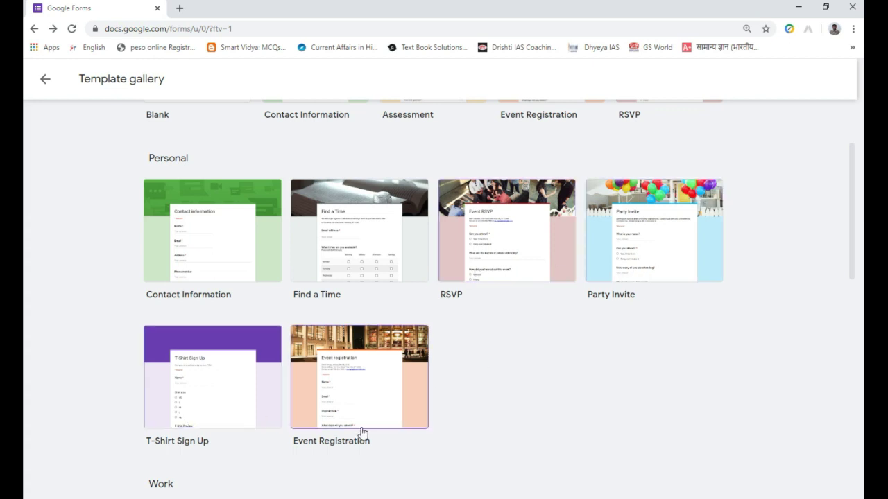
pyautogui.scroll(-4, 378, 417)
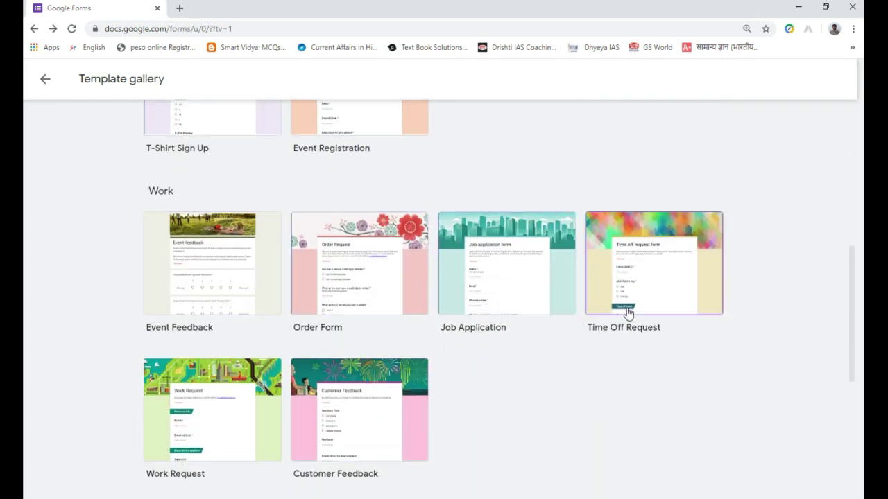
pyautogui.scroll(-3, 259, 386)
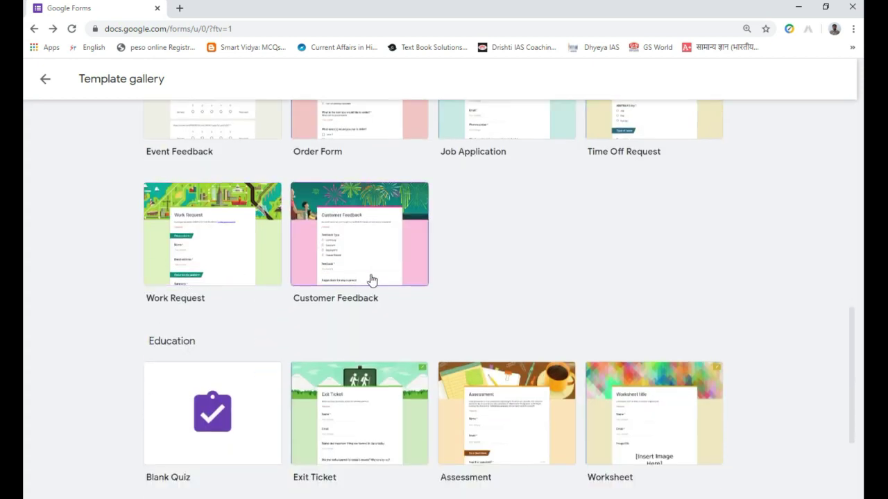
pyautogui.scroll(-2, 306, 308)
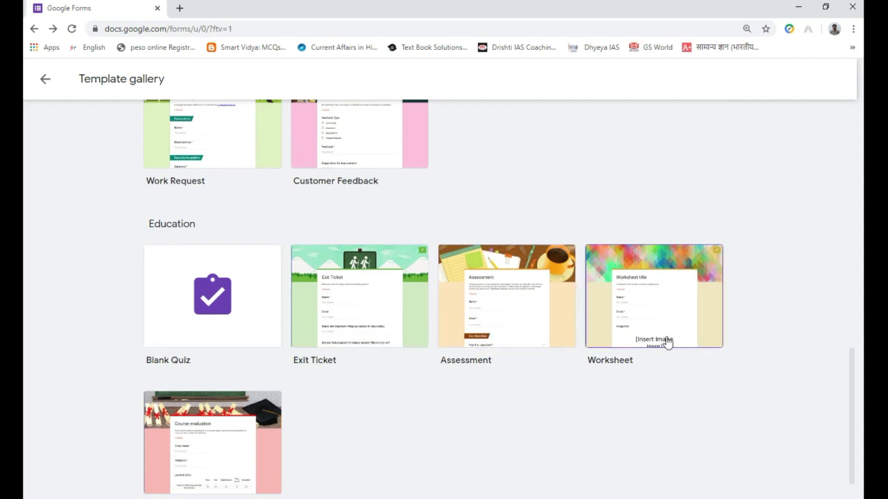
pyautogui.scroll(-1, 397, 351)
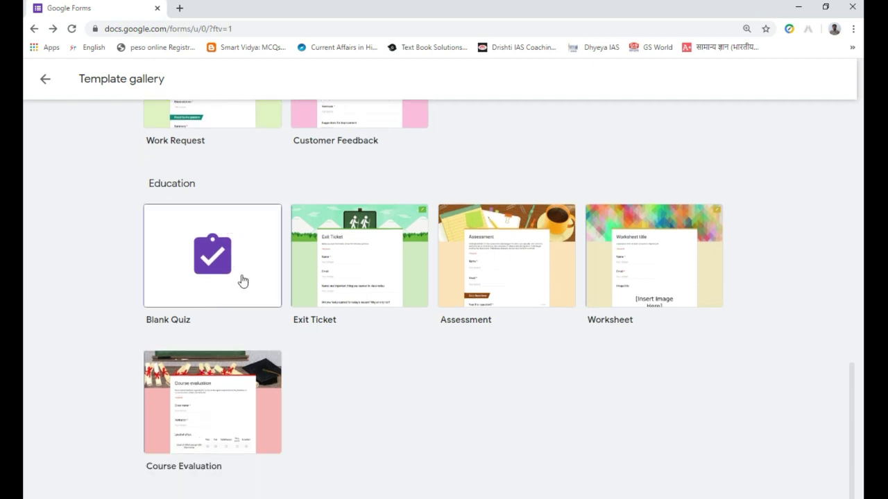
pyautogui.scroll(3, 233, 221)
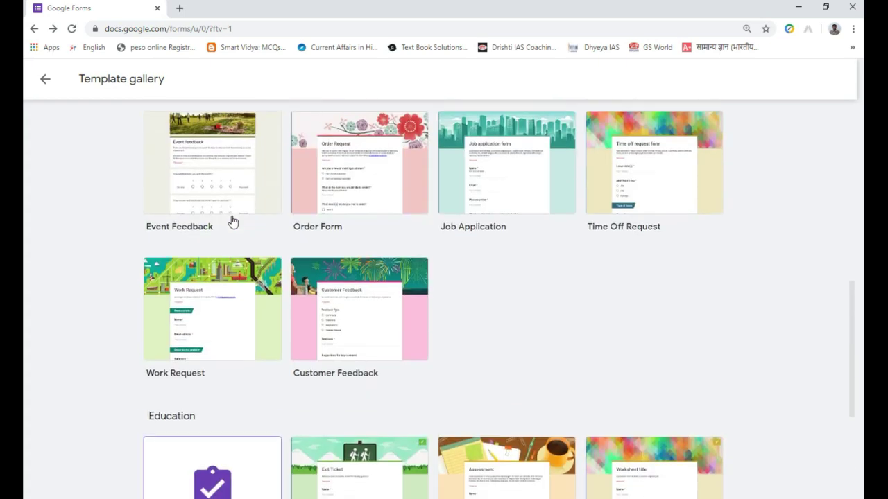
pyautogui.scroll(7, 233, 220)
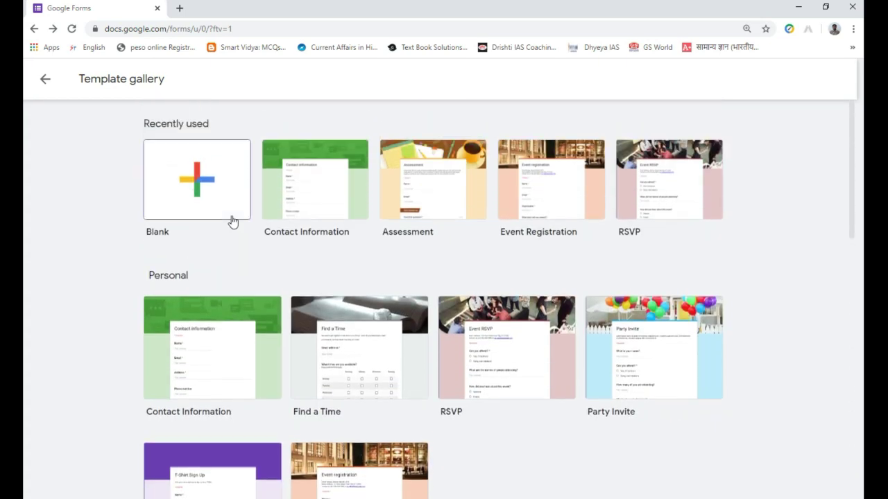